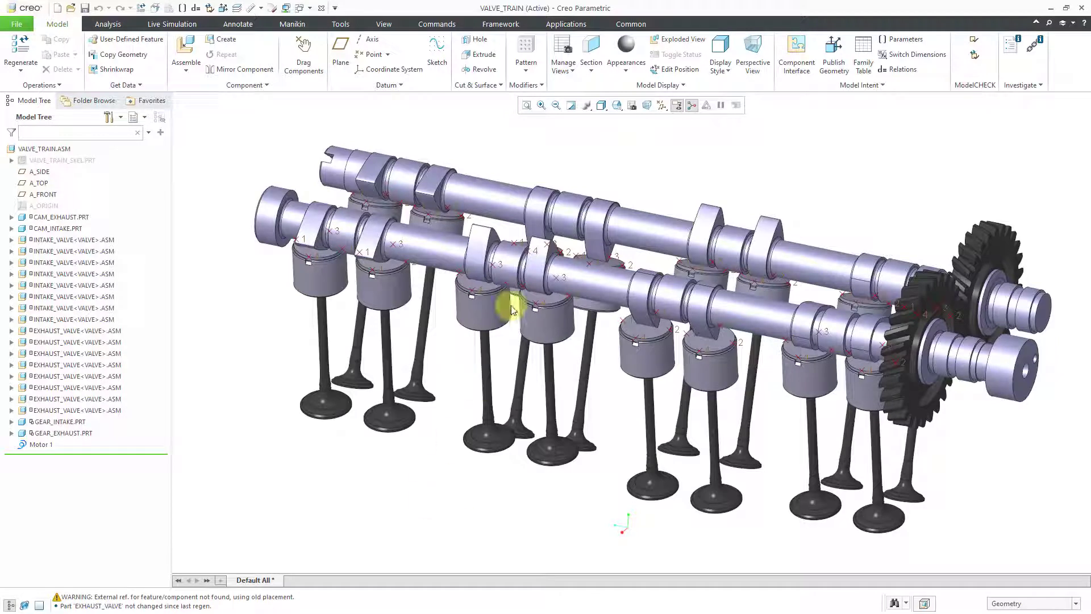
# Turn off the display of all datum axes, points, coordinate systems and planes in the valve train assembly.
pyautogui.click(664, 106)
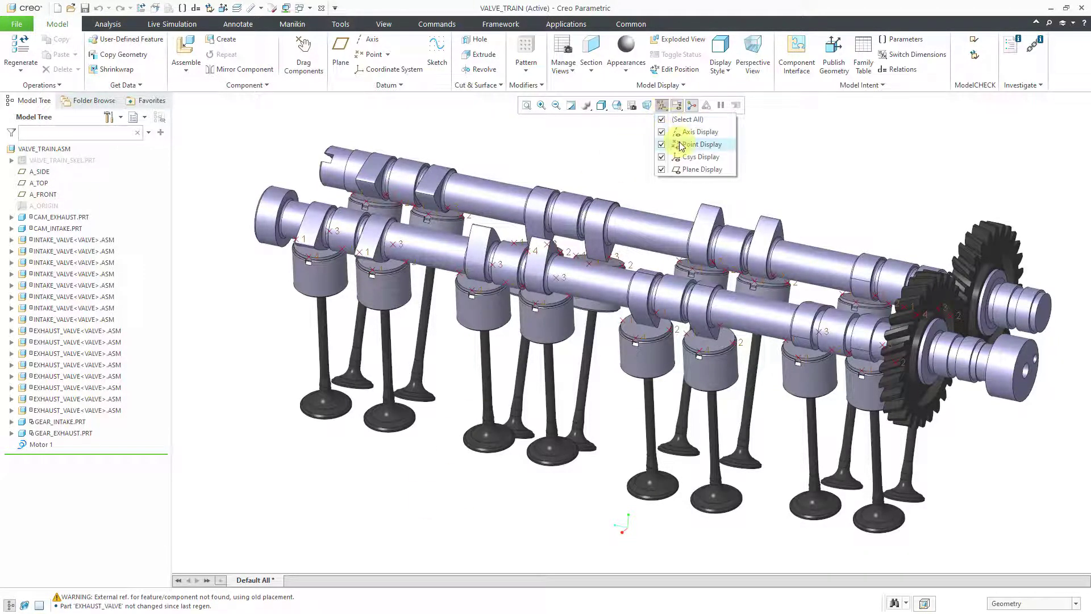
pyautogui.click(662, 120)
pyautogui.click(621, 139)
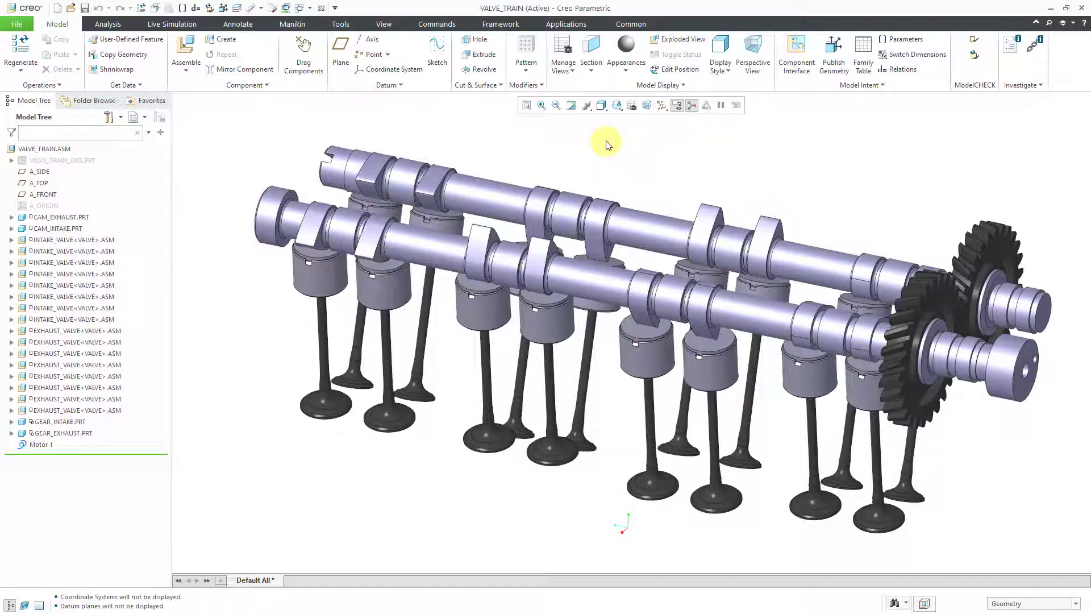
# Enter the Mechanism application and run the AnalysisDefinition1 kinematic analysis.
pyautogui.click(566, 24)
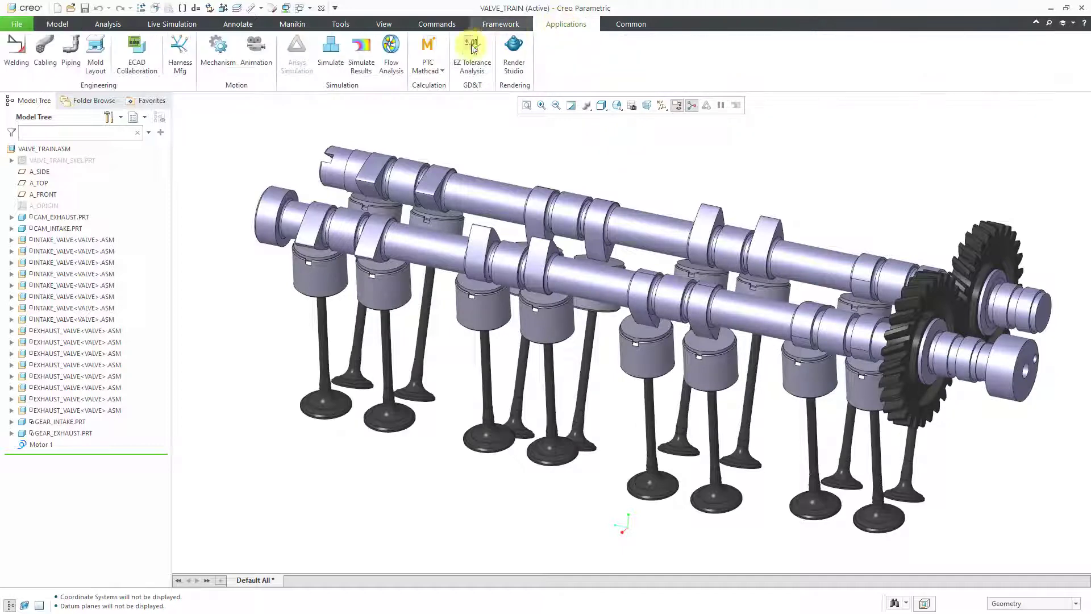
pyautogui.click(232, 60)
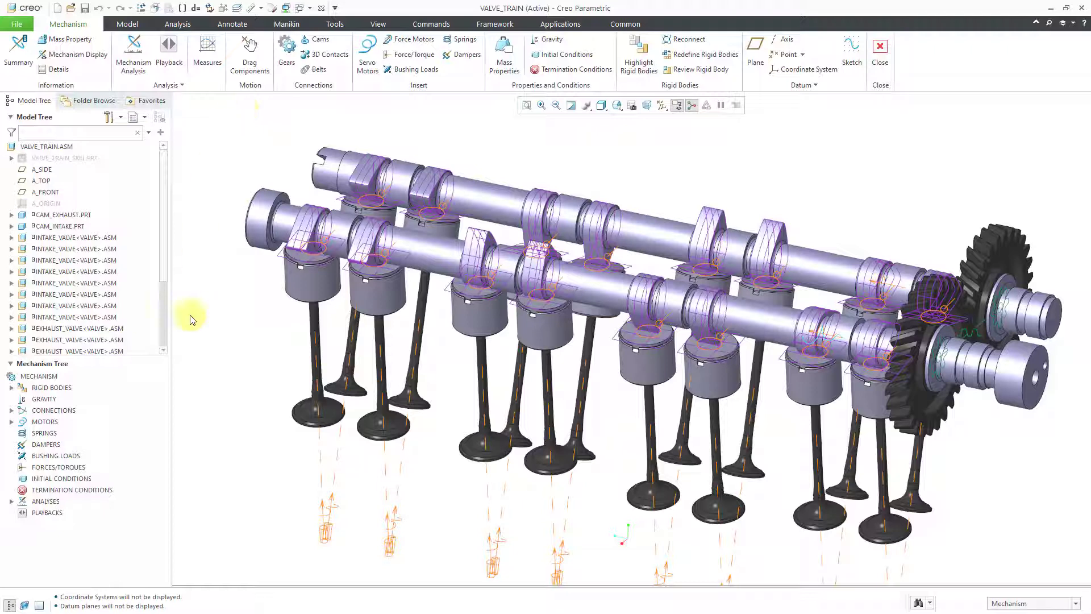
pyautogui.click(12, 502)
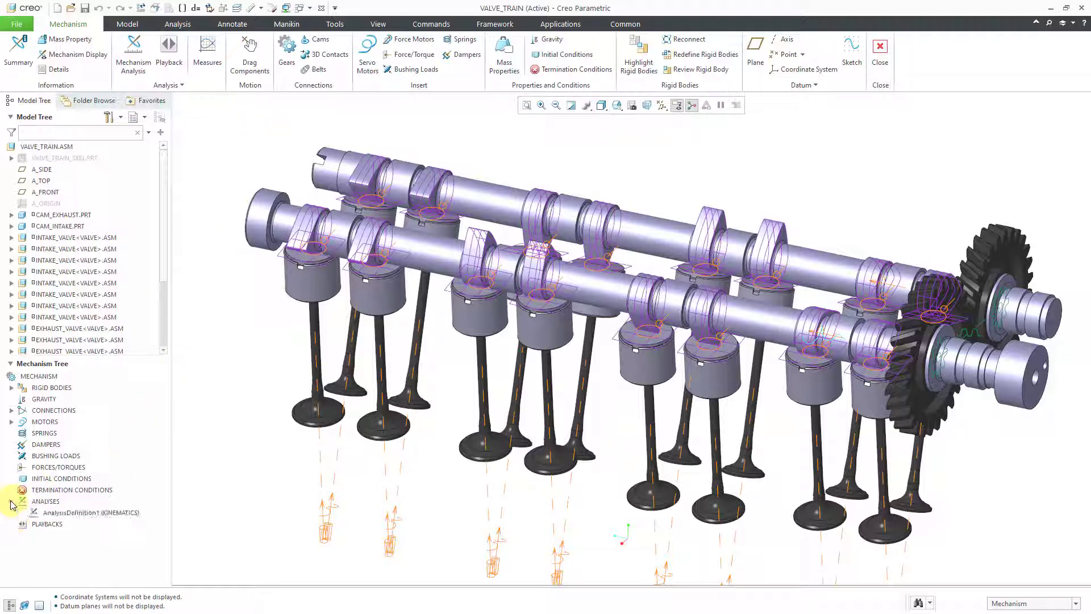
pyautogui.click(57, 512)
pyautogui.click(64, 472)
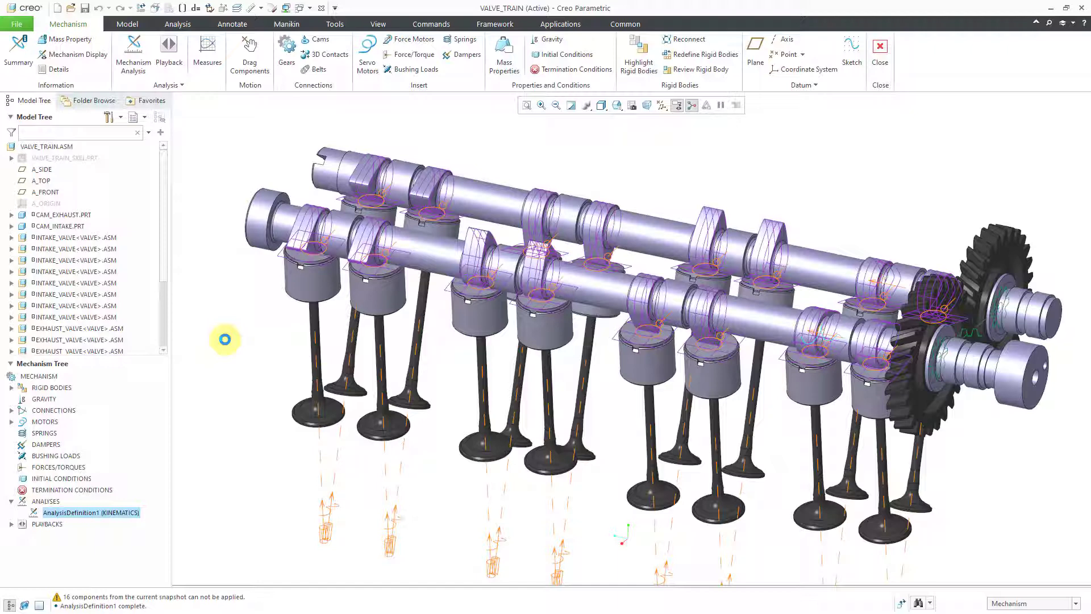
# Open the generic model of the first INTAKE_VALVE subassembly, leaving Mechanism without saving the playback results.
pyautogui.click(87, 238)
pyautogui.rightClick(88, 244)
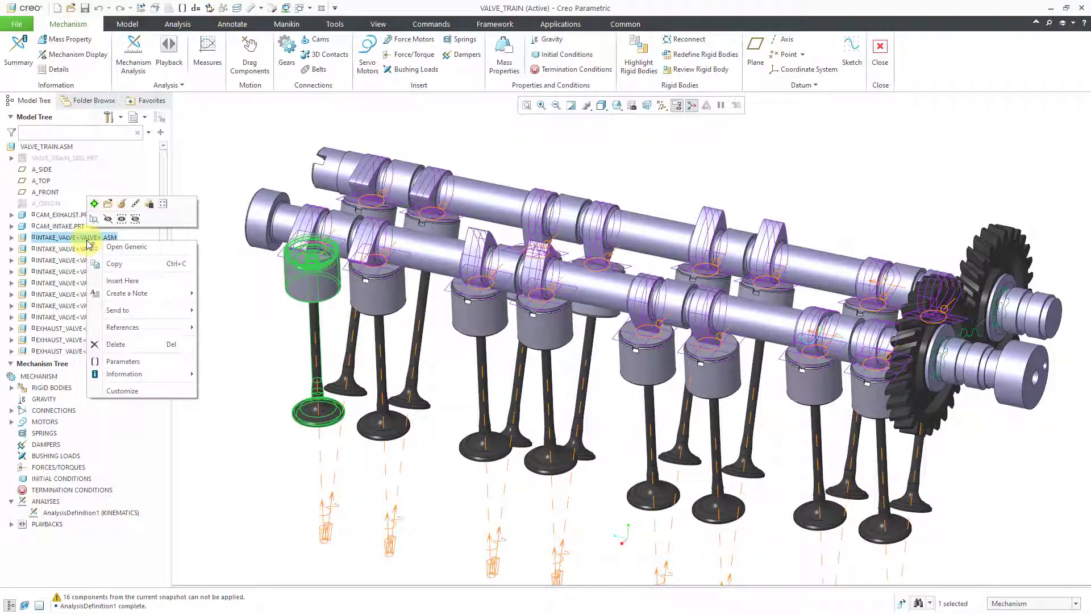
pyautogui.click(126, 247)
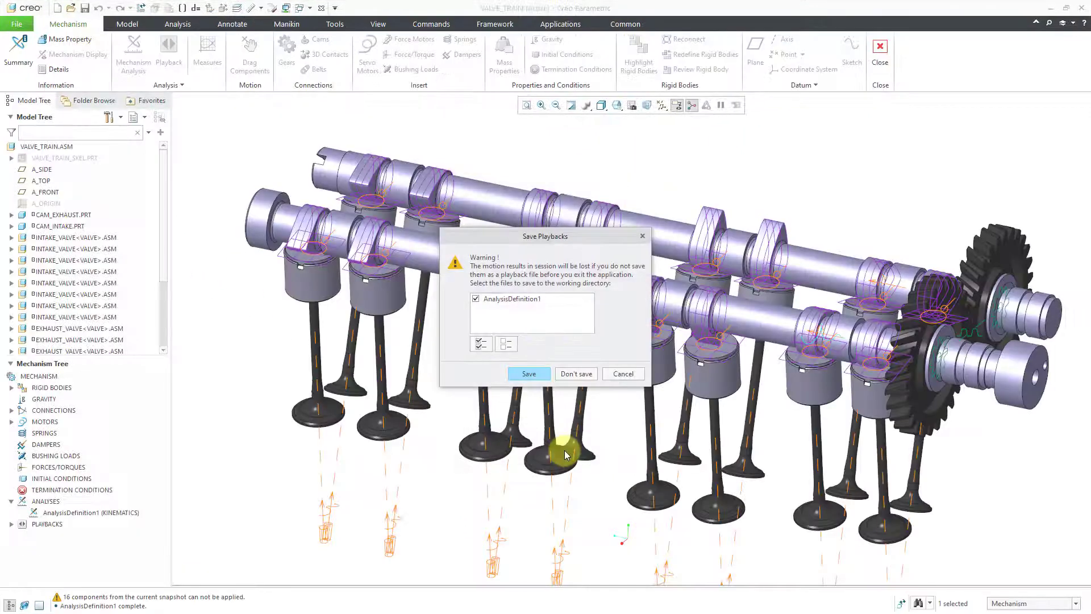
pyautogui.click(571, 375)
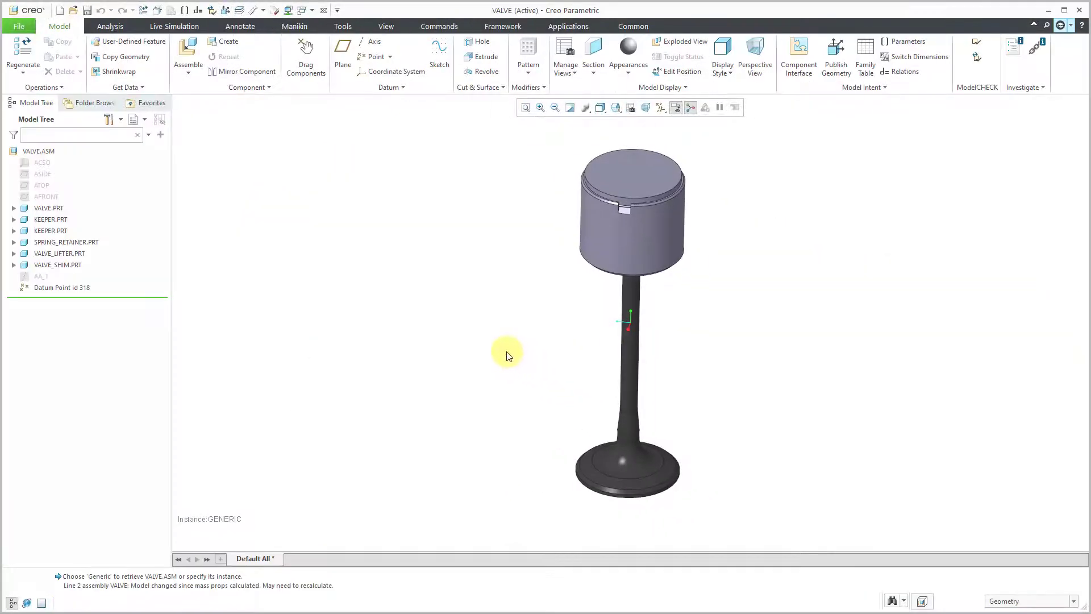
# Turn on datum point display in the generic valve assembly.
pyautogui.click(660, 107)
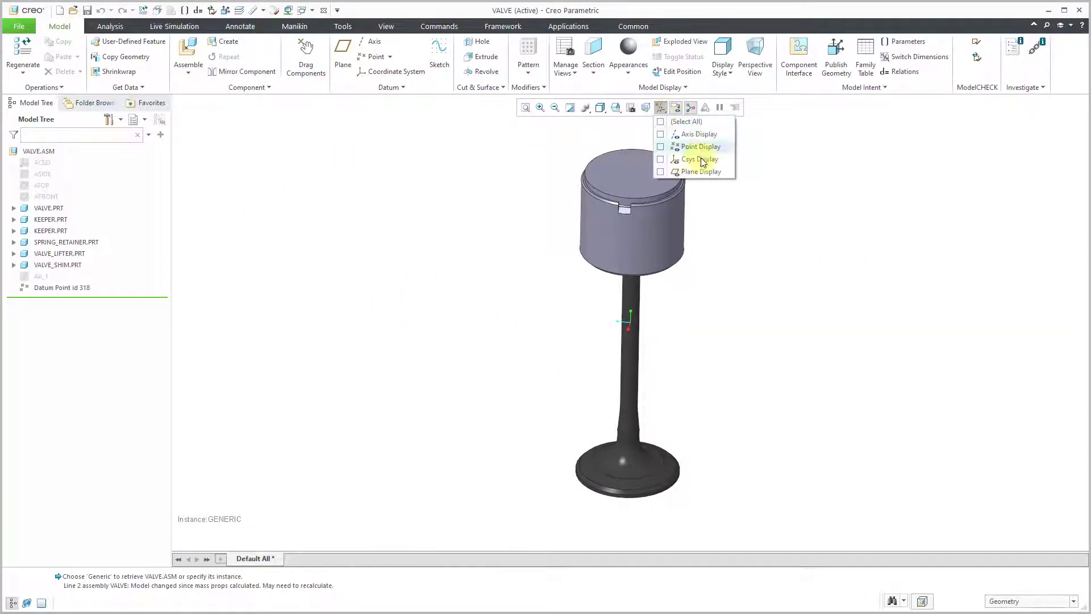
pyautogui.click(707, 147)
pyautogui.click(450, 209)
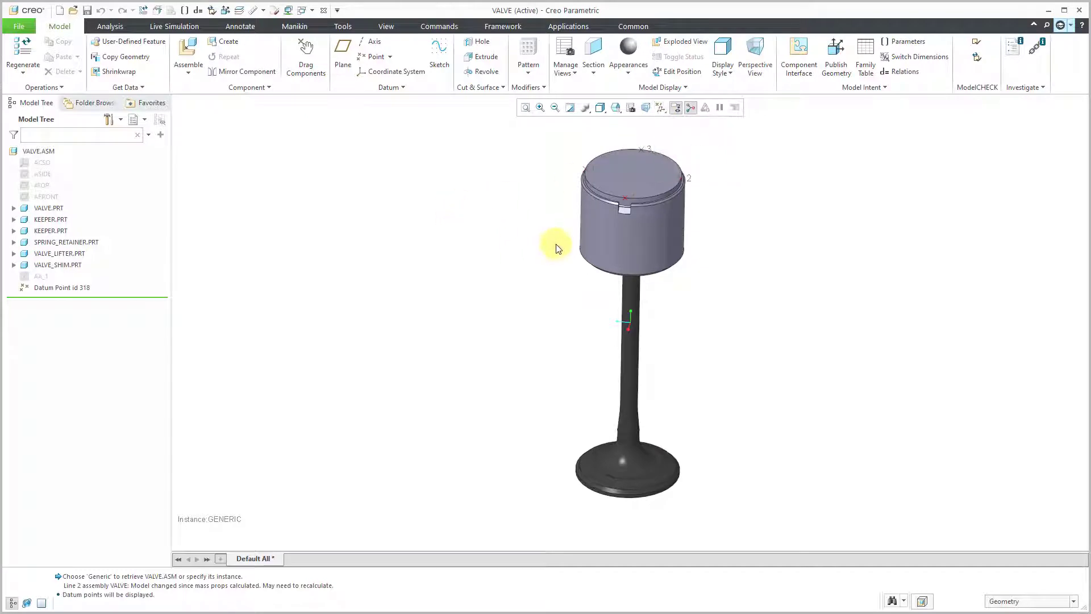
# Rename the existing datum point feature of the valve assembly as CAM-POINTS.
pyautogui.moveTo(557, 244); pyautogui.dragTo(699, 156, button='middle')
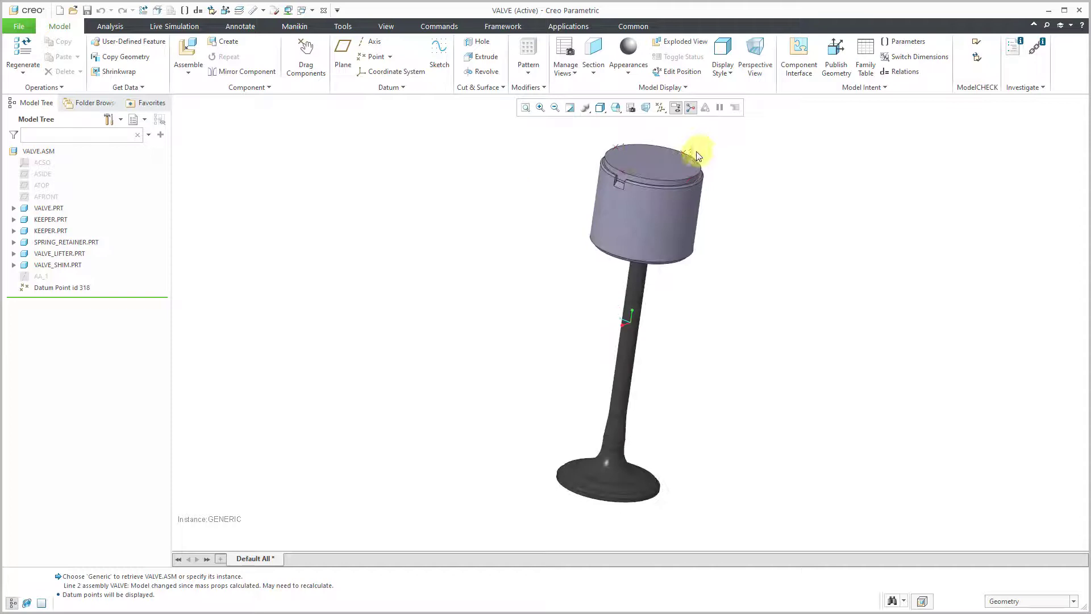
pyautogui.moveTo(663, 236); pyautogui.dragTo(683, 168, button='middle')
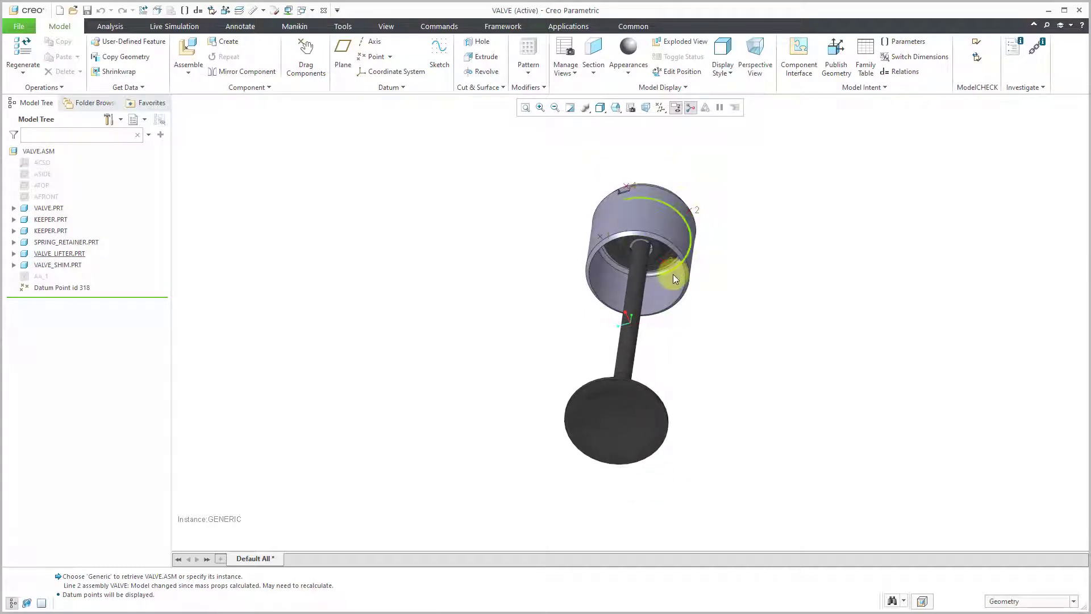
pyautogui.keyDown('shift'); pyautogui.moveTo(673, 274); pyautogui.dragTo(619, 386, button='middle'); pyautogui.keyUp('shift')
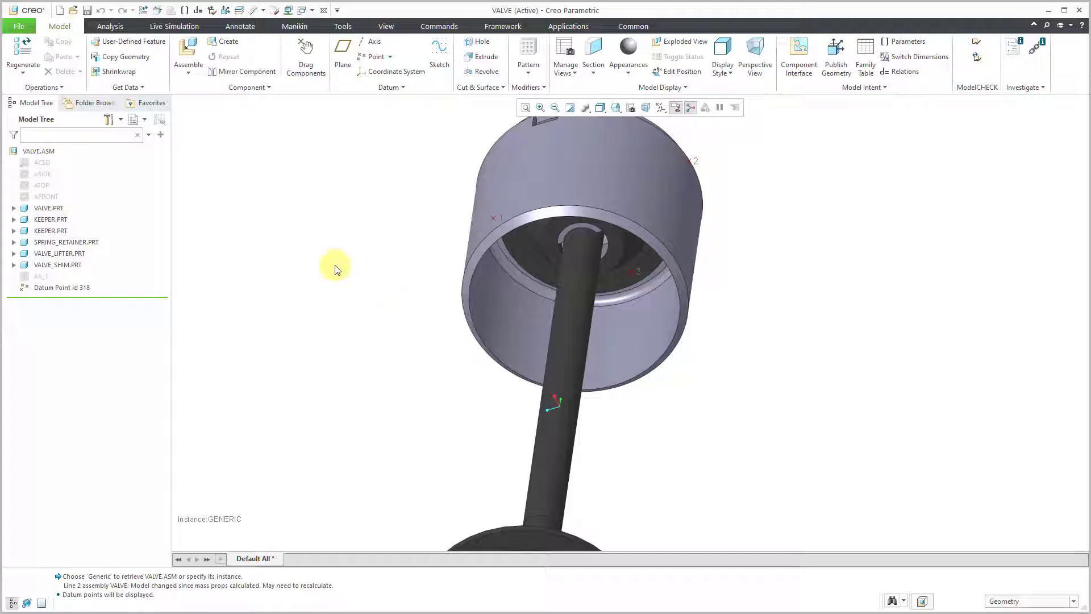
pyautogui.click(62, 287)
pyautogui.click(76, 288)
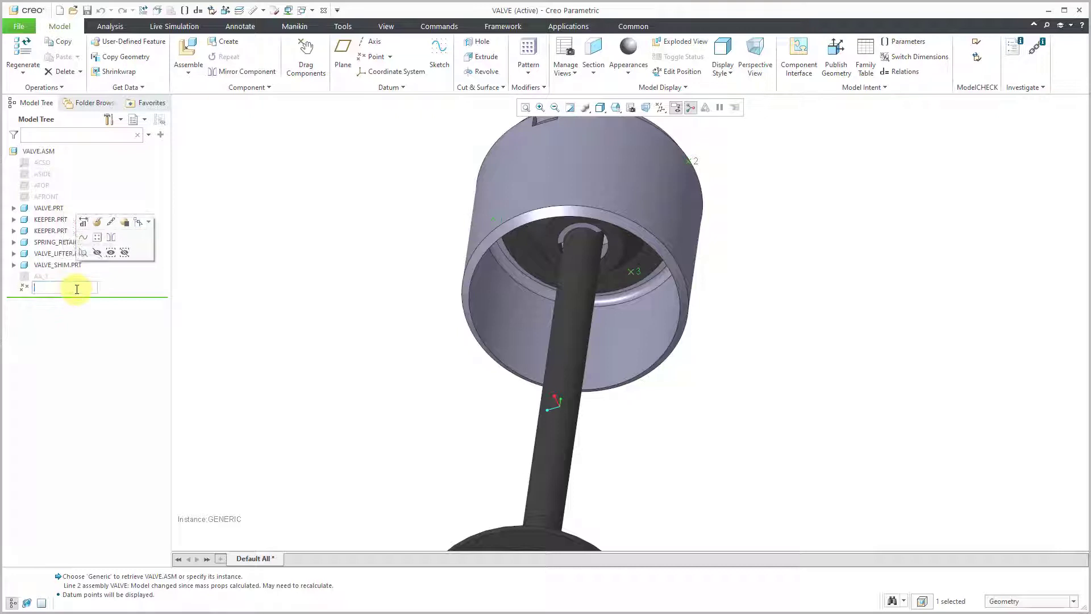
pyautogui.write('cam-point')
pyautogui.press('Return')
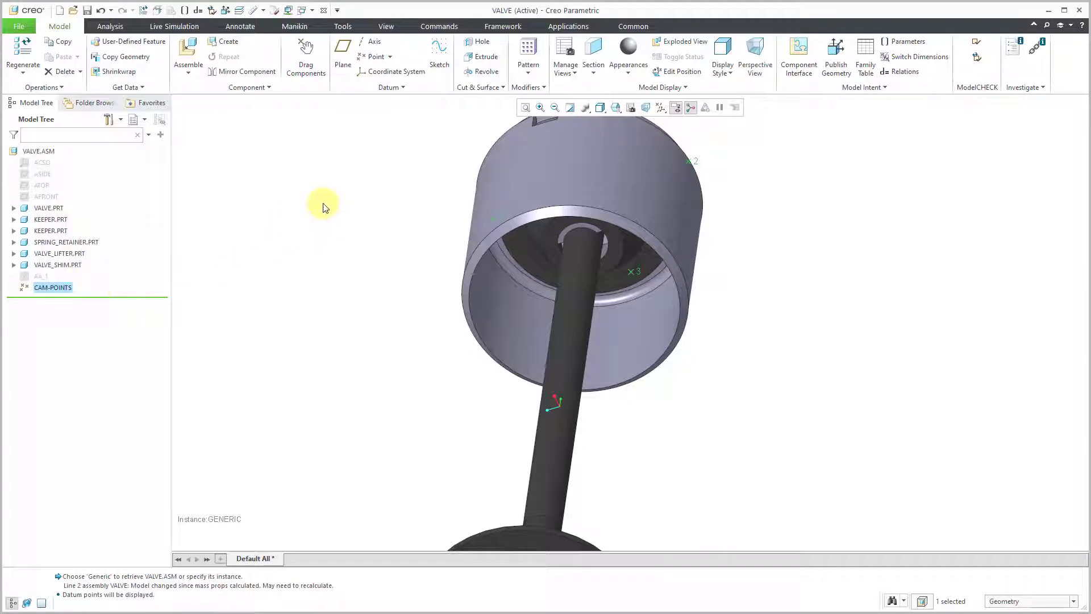
pyautogui.click(322, 207)
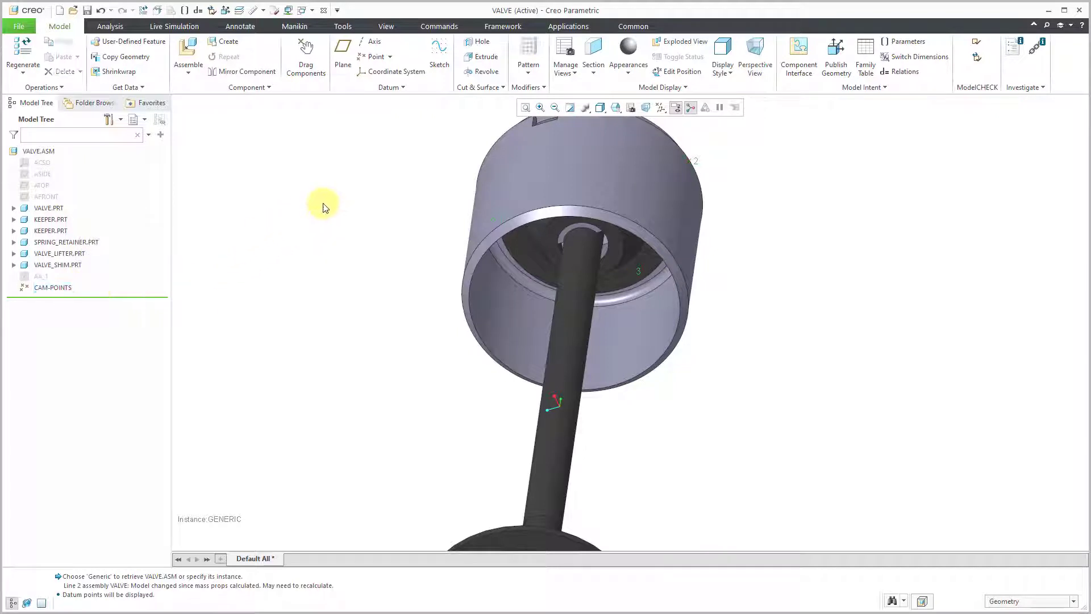
# Place a new datum point at the center of the circular edge around the valve stem inside the lifter.
pyautogui.click(375, 57)
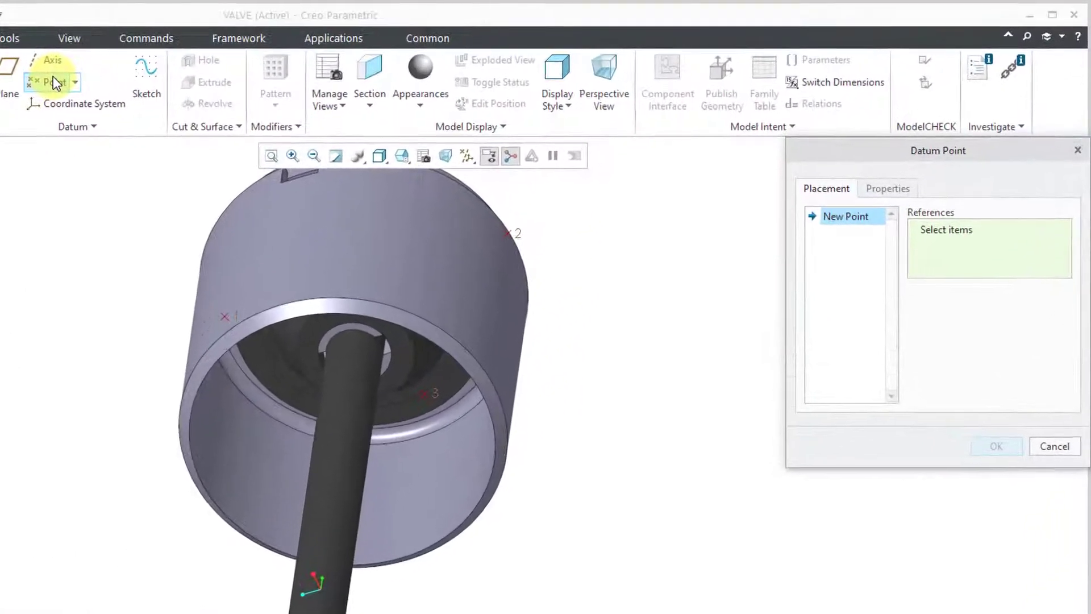
pyautogui.click(404, 390)
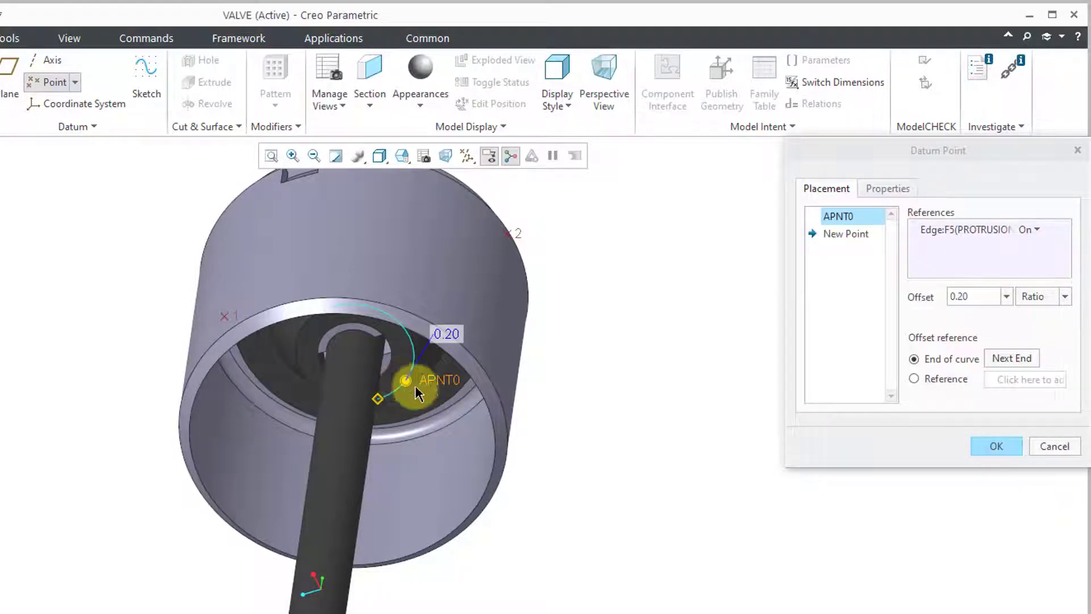
pyautogui.click(942, 355)
pyautogui.click(1009, 278)
pyautogui.click(1031, 234)
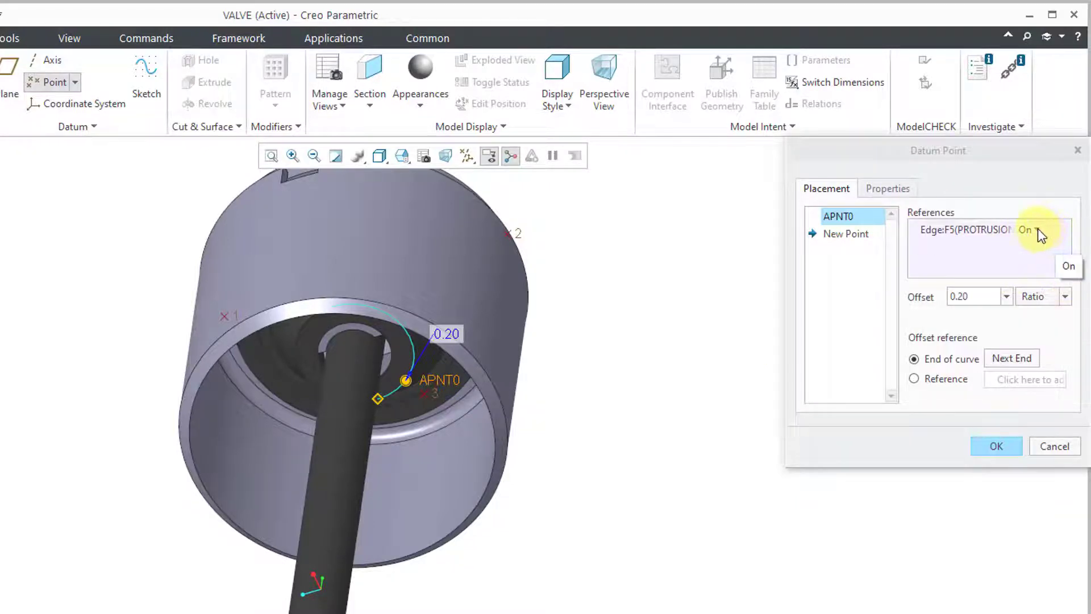
pyautogui.click(1038, 228)
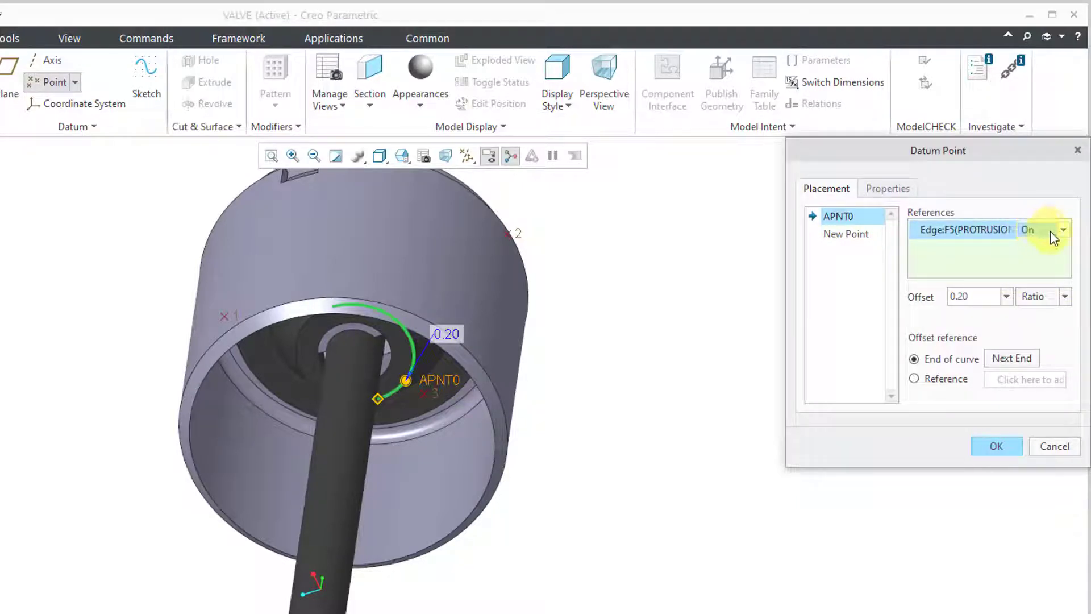
pyautogui.click(1051, 230)
pyautogui.click(1038, 260)
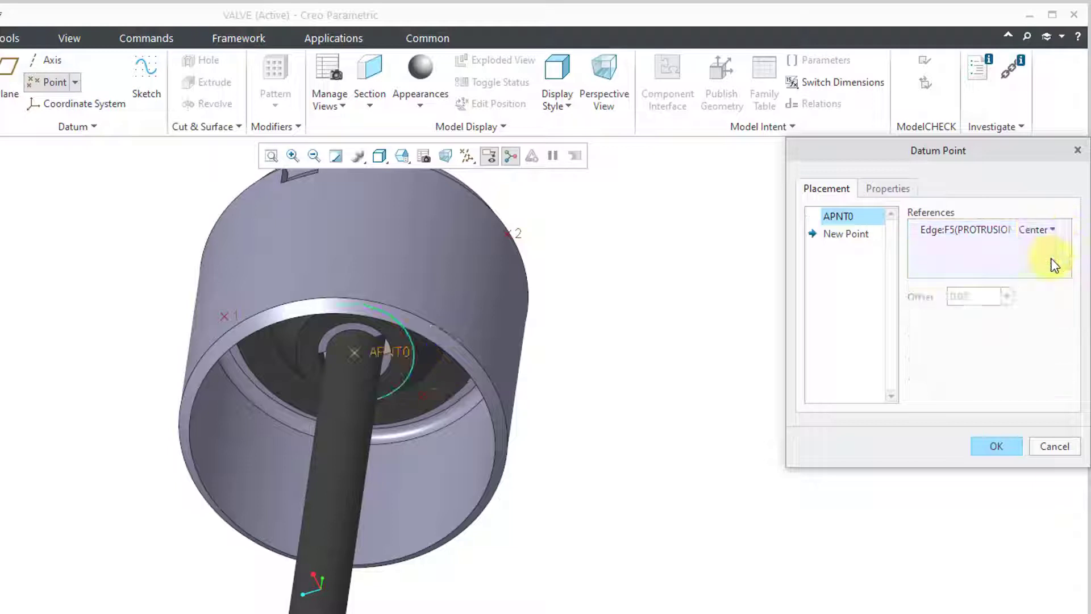
# Name the new datum point SPRING and finish creating it.
pyautogui.click(859, 234)
pyautogui.click(841, 217)
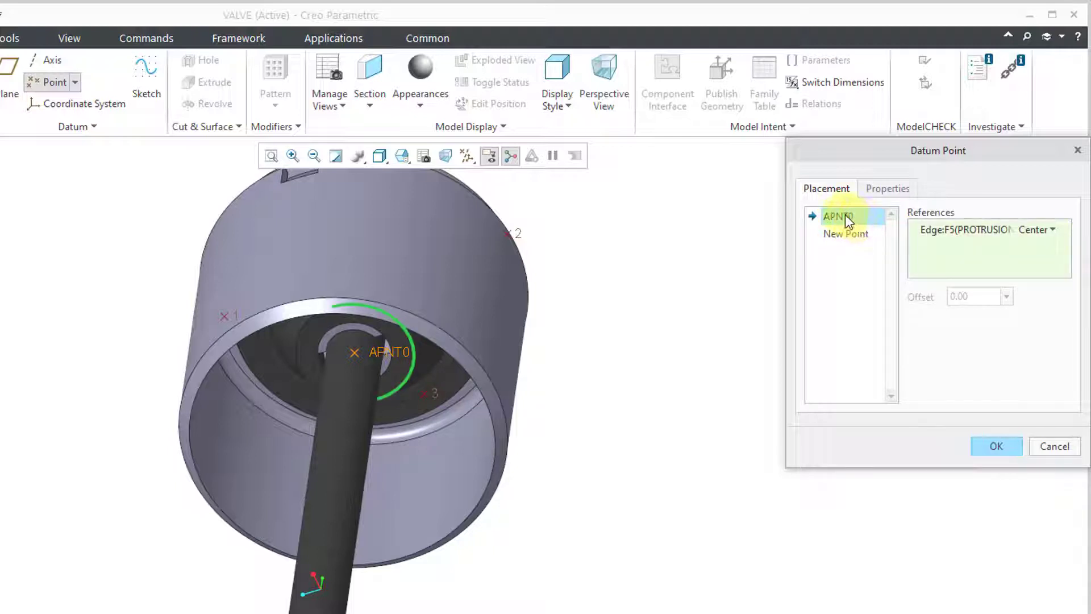
pyautogui.rightClick(844, 215)
pyautogui.click(882, 242)
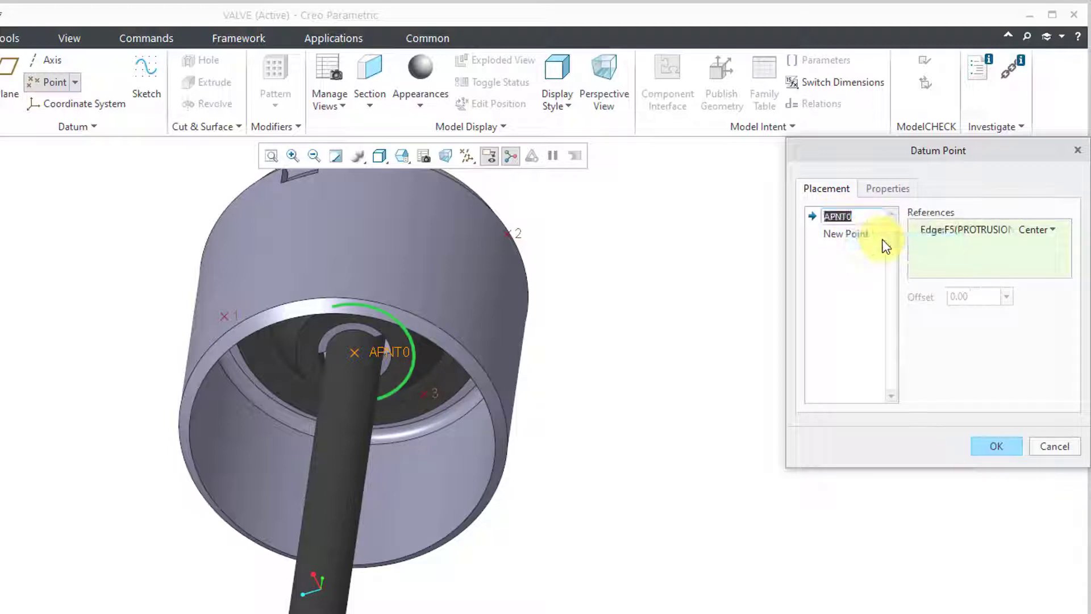
pyautogui.write('SPRING')
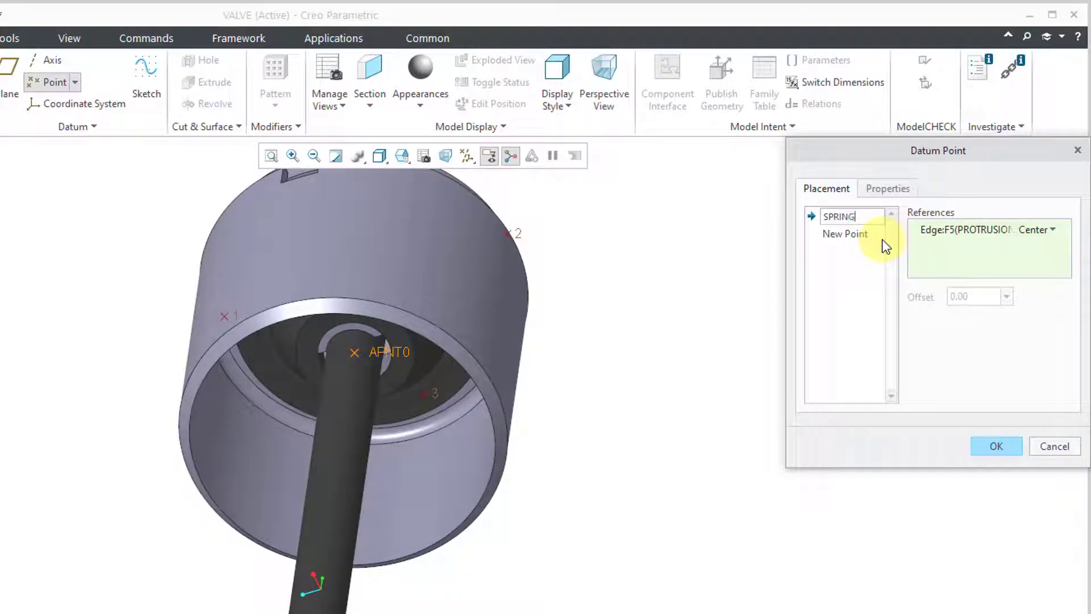
pyautogui.press('Return')
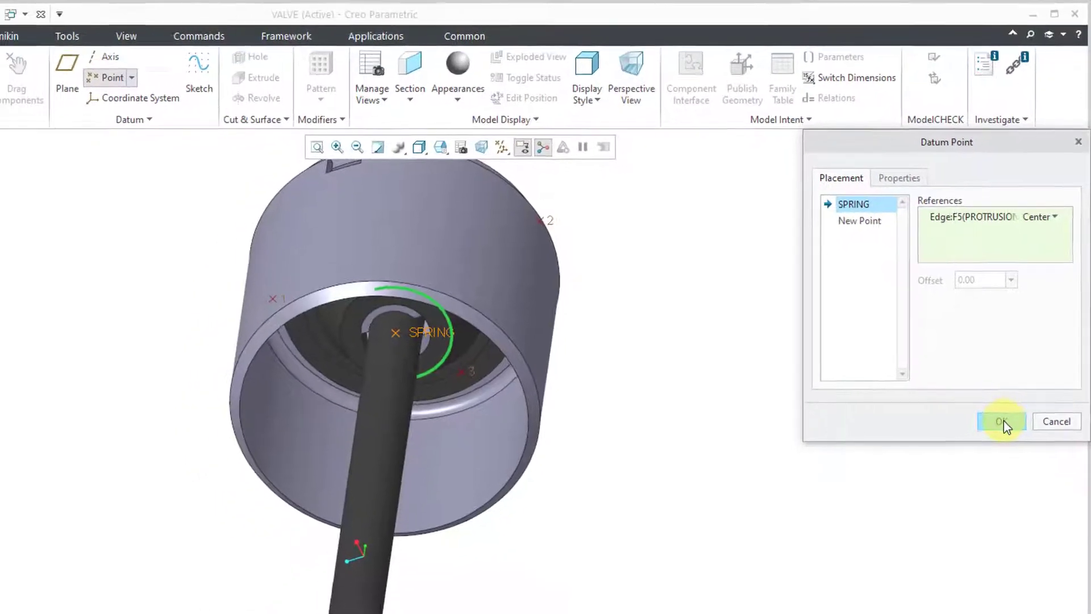
pyautogui.click(998, 445)
pyautogui.click(894, 296)
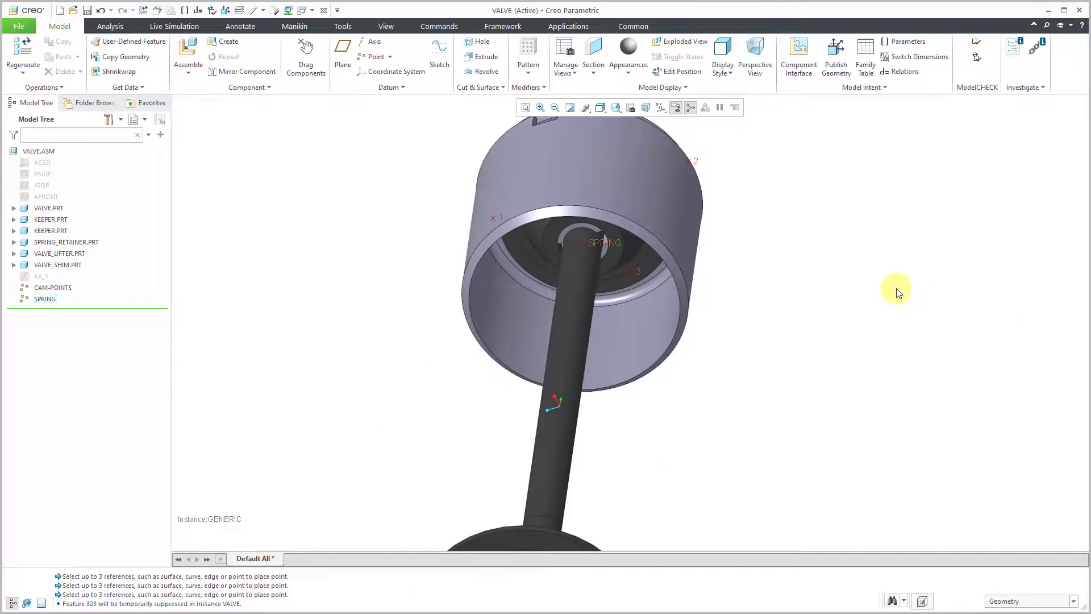
# Hide the CAM-POINTS datum point feature.
pyautogui.click(53, 288)
pyautogui.click(74, 251)
pyautogui.scroll(-3, 440, 302)
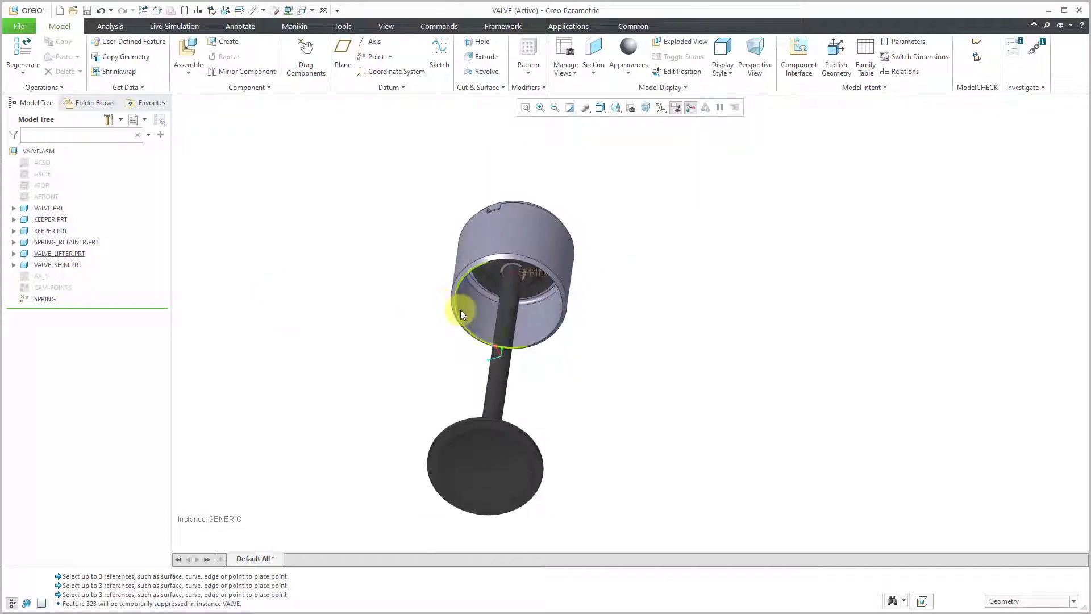
# Turn on datum plane display for the valve assembly.
pyautogui.moveTo(461, 309)
pyautogui.mouseDown(button='middle')
pyautogui.moveTo(442, 309)
pyautogui.moveTo(455, 327)
pyautogui.mouseUp(button='middle')
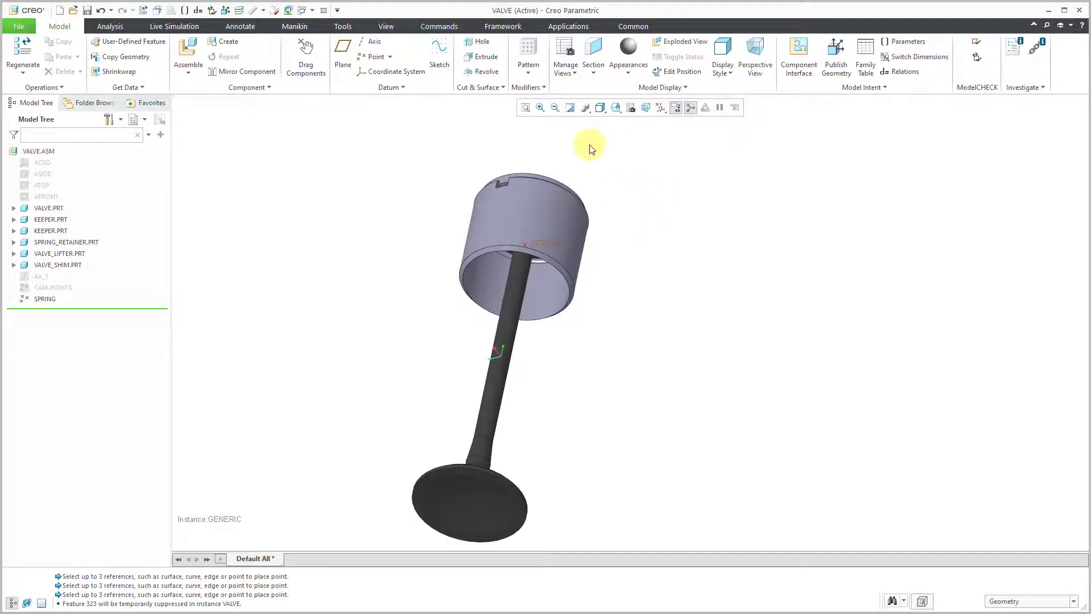
pyautogui.click(661, 109)
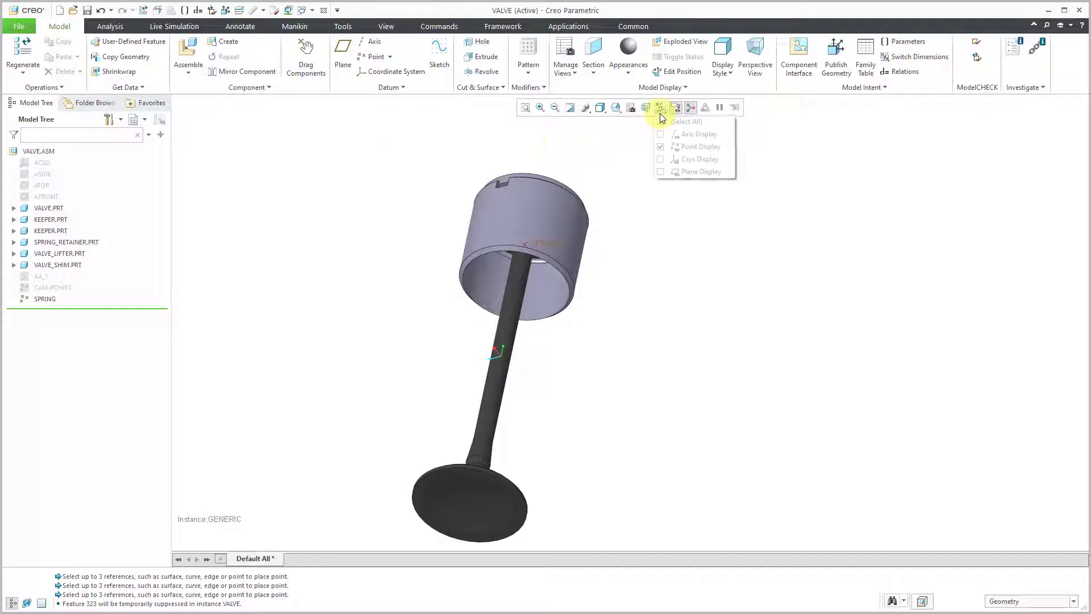
pyautogui.click(694, 172)
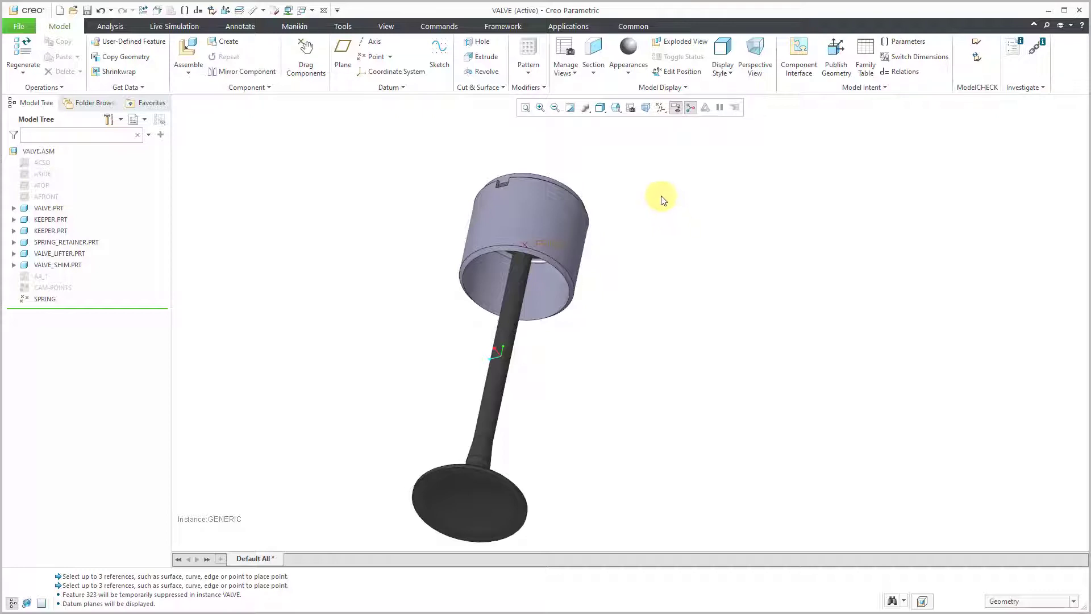
# Show only the VALVE_LIFTER.PRT default datum planes by unhiding that part's entry under the DEF_DTM layer.
pyautogui.click(239, 11)
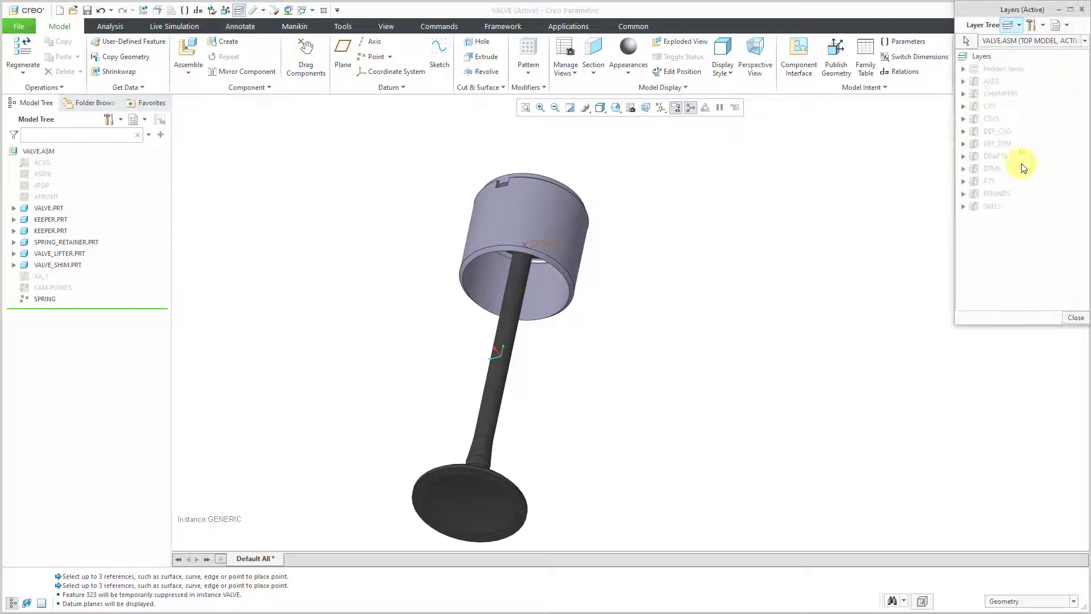
pyautogui.click(999, 145)
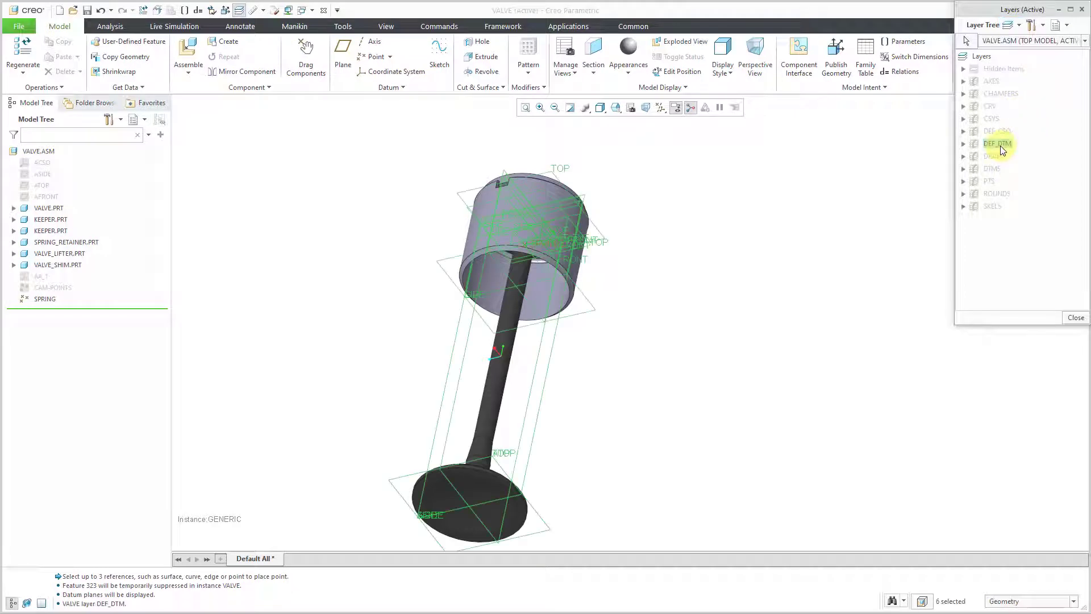
pyautogui.click(963, 144)
pyautogui.click(829, 180)
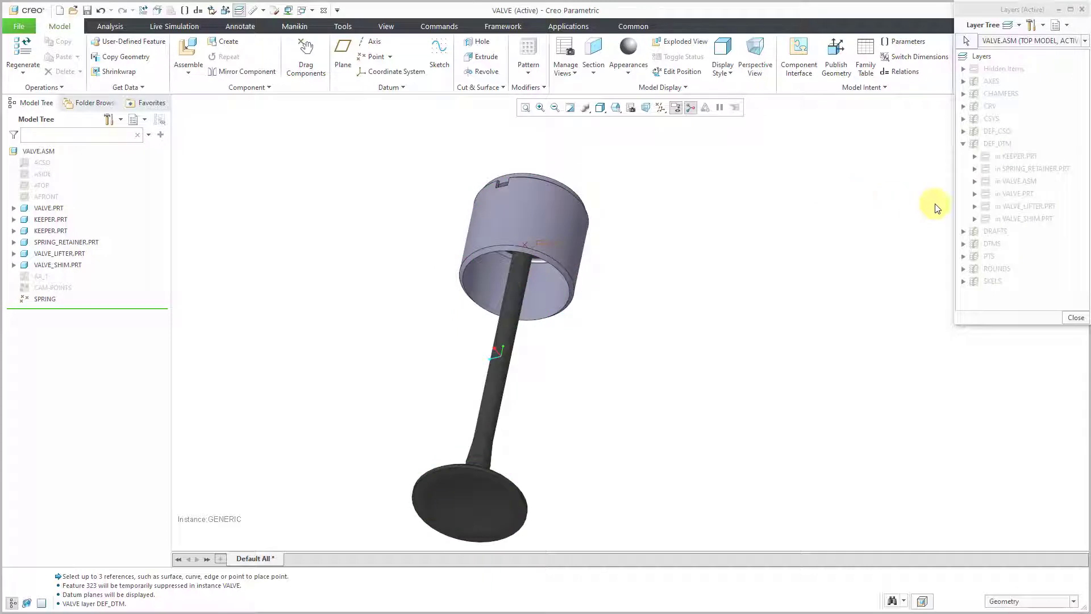
pyautogui.click(1015, 183)
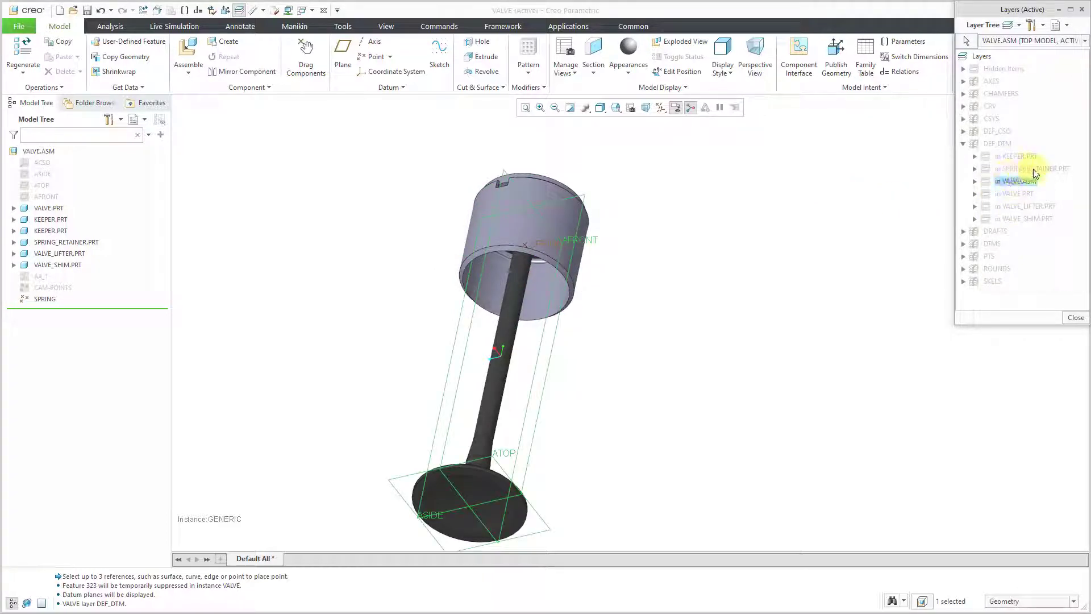
pyautogui.click(1032, 206)
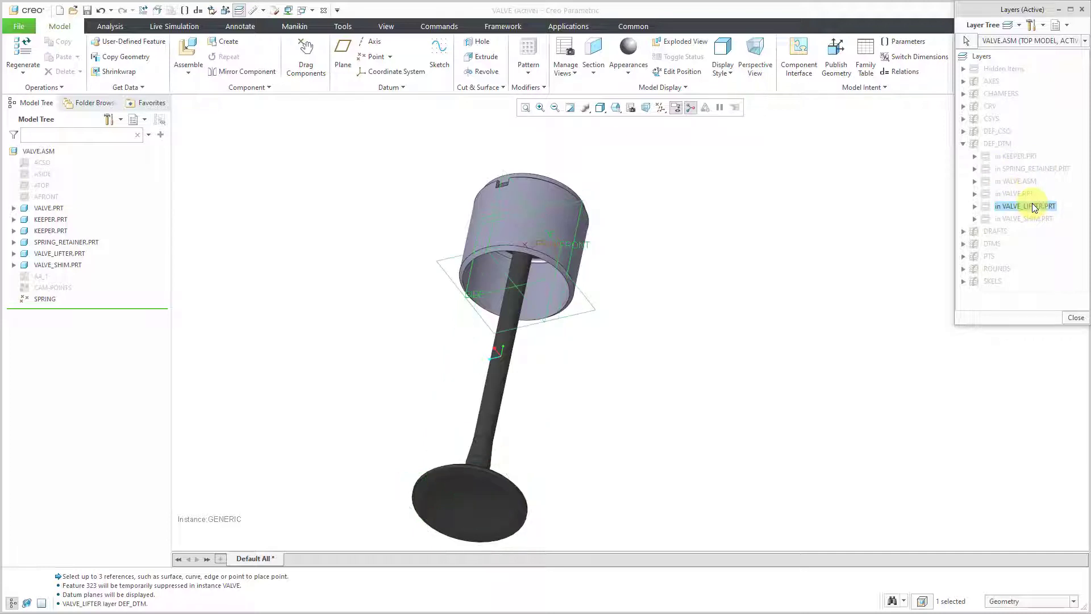
pyautogui.rightClick(1032, 203)
pyautogui.click(1000, 240)
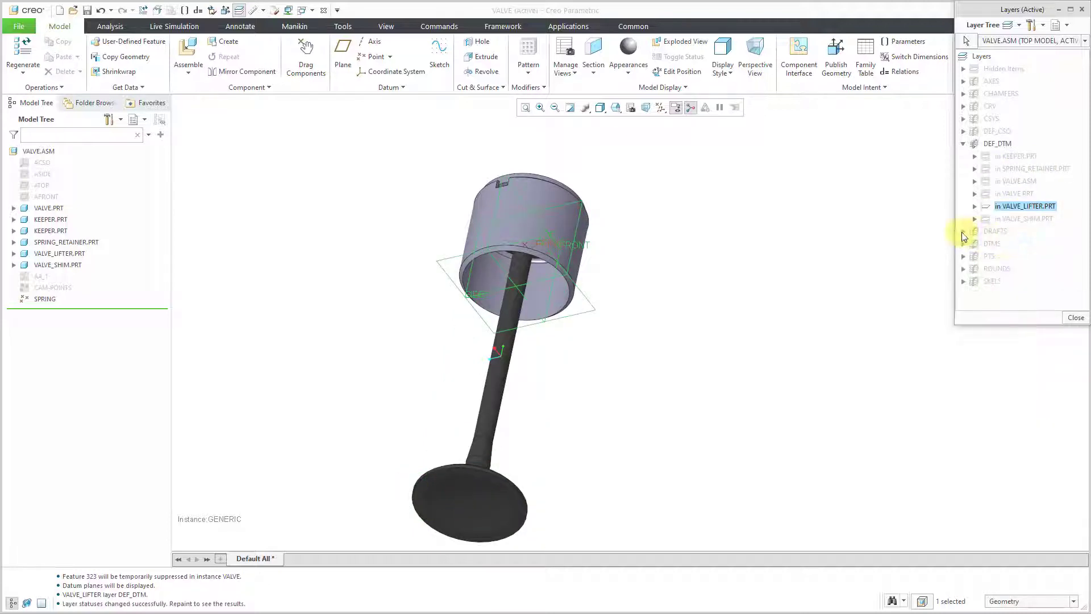
pyautogui.click(1071, 318)
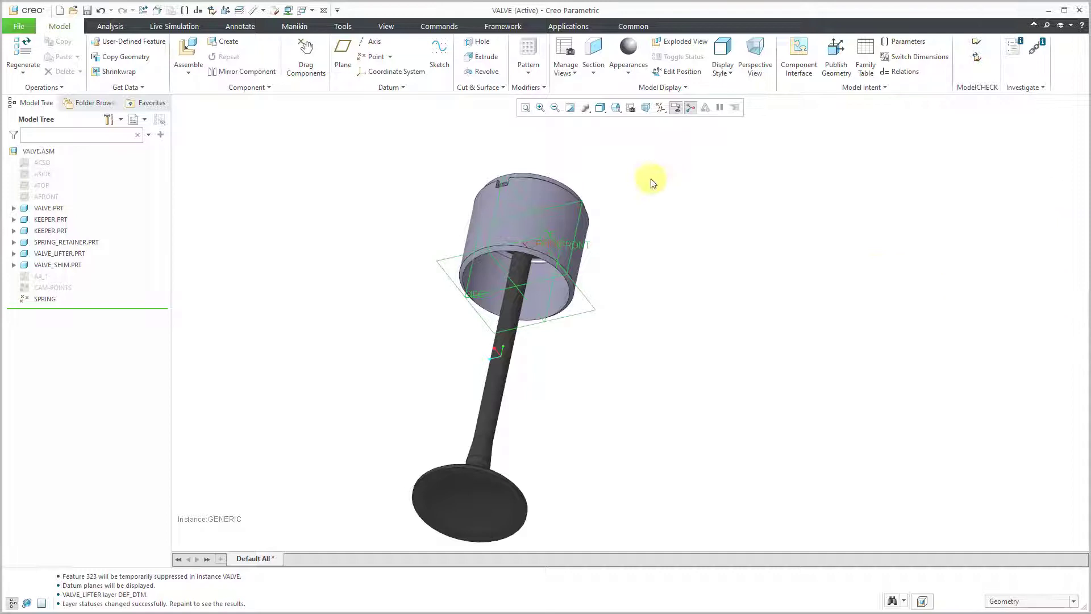
# Start a Fill surface sketched on the datum plane at the lifter's open end, projecting the lifter's circular rim edge as its closed outline.
pyautogui.moveTo(638, 188)
pyautogui.mouseDown(button='middle')
pyautogui.moveTo(658, 210)
pyautogui.moveTo(658, 175)
pyautogui.moveTo(630, 190)
pyautogui.moveTo(663, 200)
pyautogui.moveTo(648, 193)
pyautogui.mouseUp(button='middle')
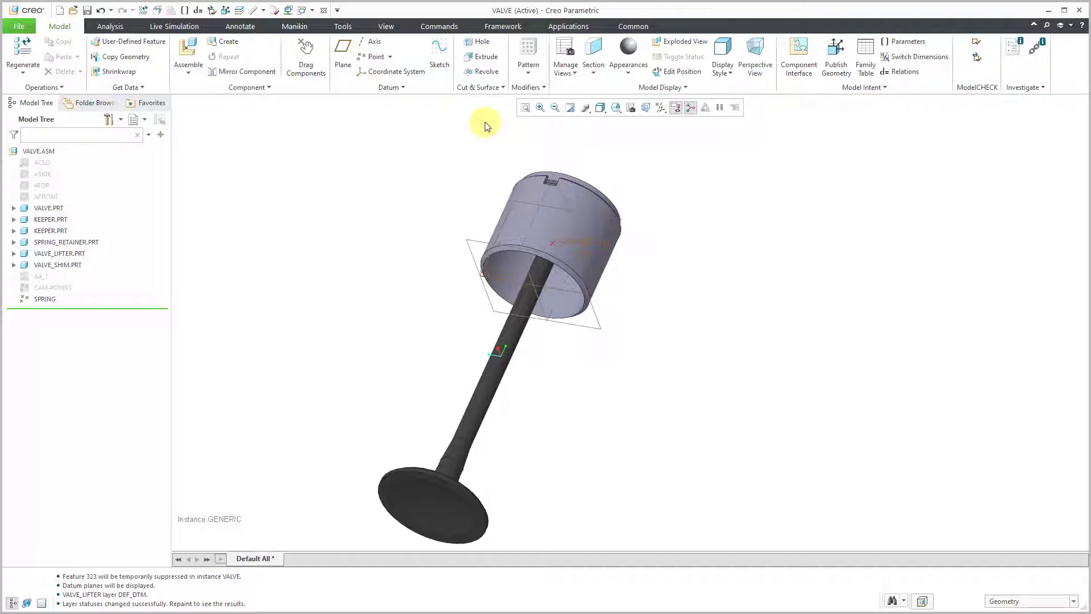
pyautogui.click(495, 88)
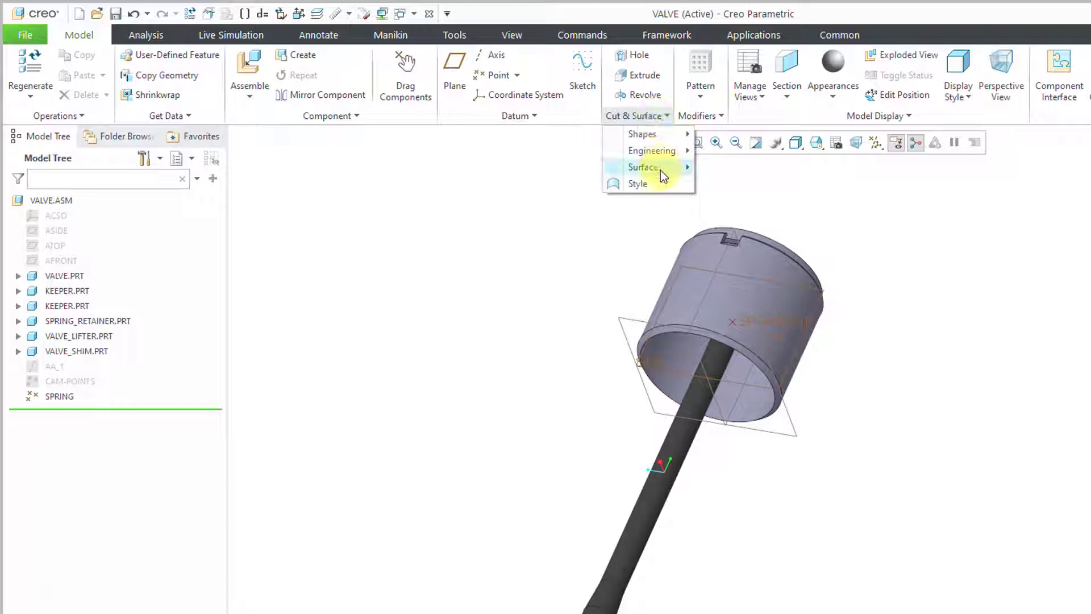
pyautogui.moveTo(661, 169)
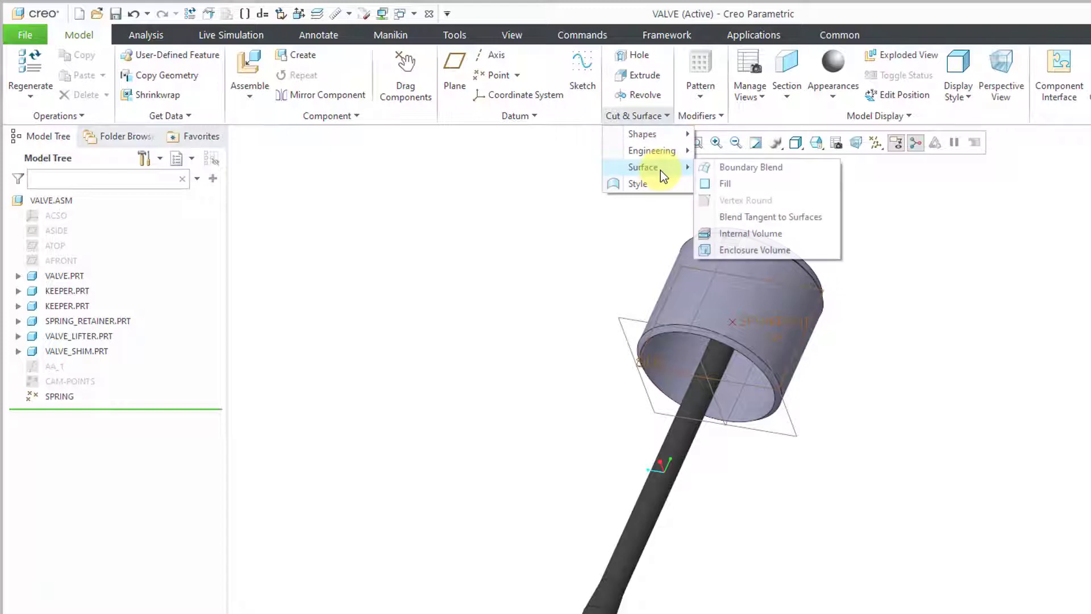
pyautogui.click(735, 181)
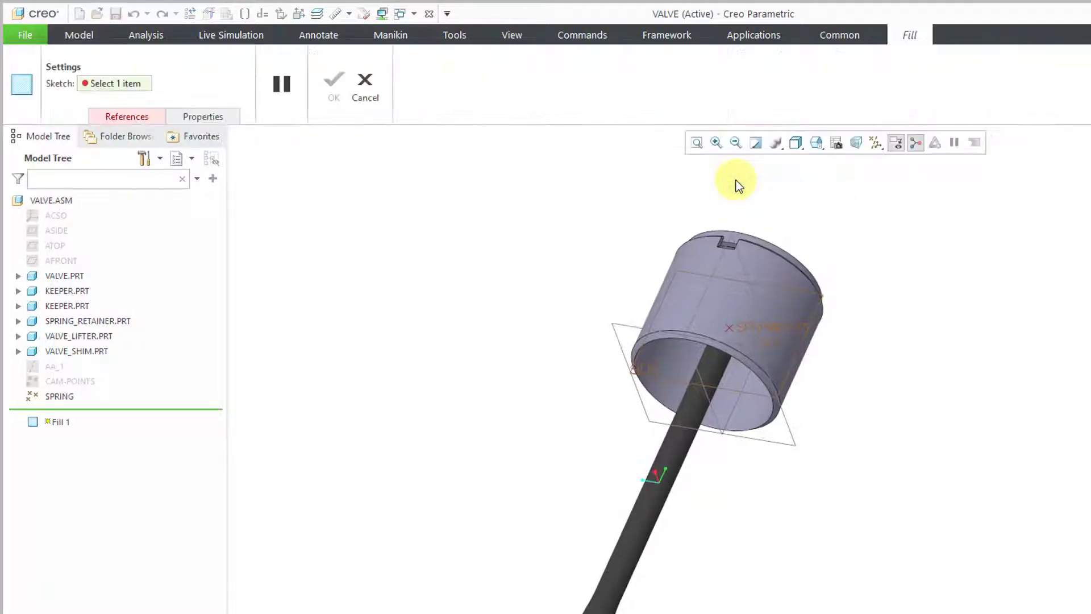
pyautogui.click(626, 323)
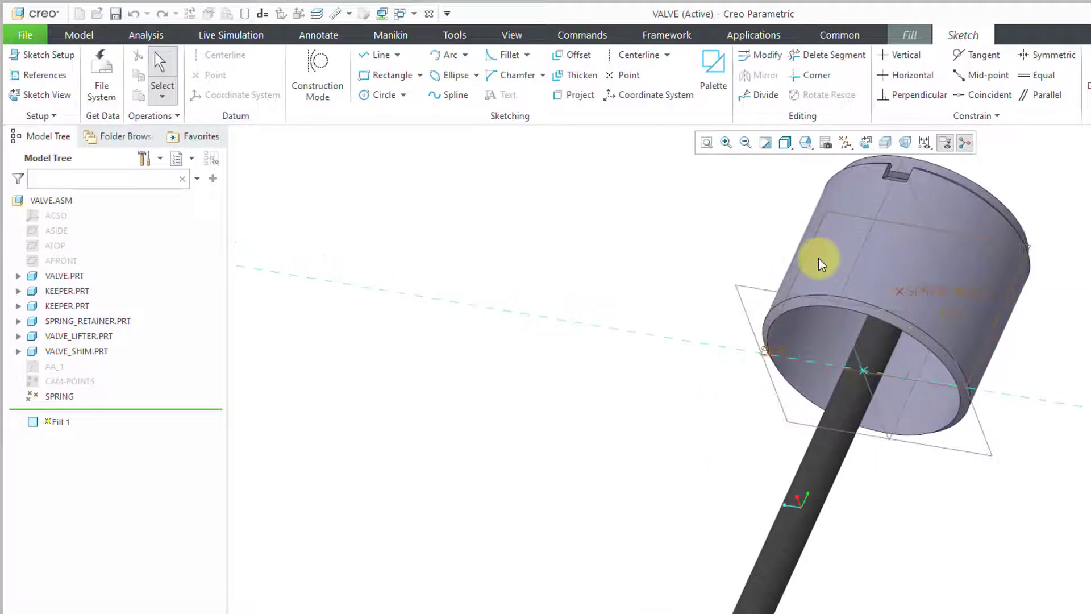
pyautogui.click(574, 95)
pyautogui.click(798, 322)
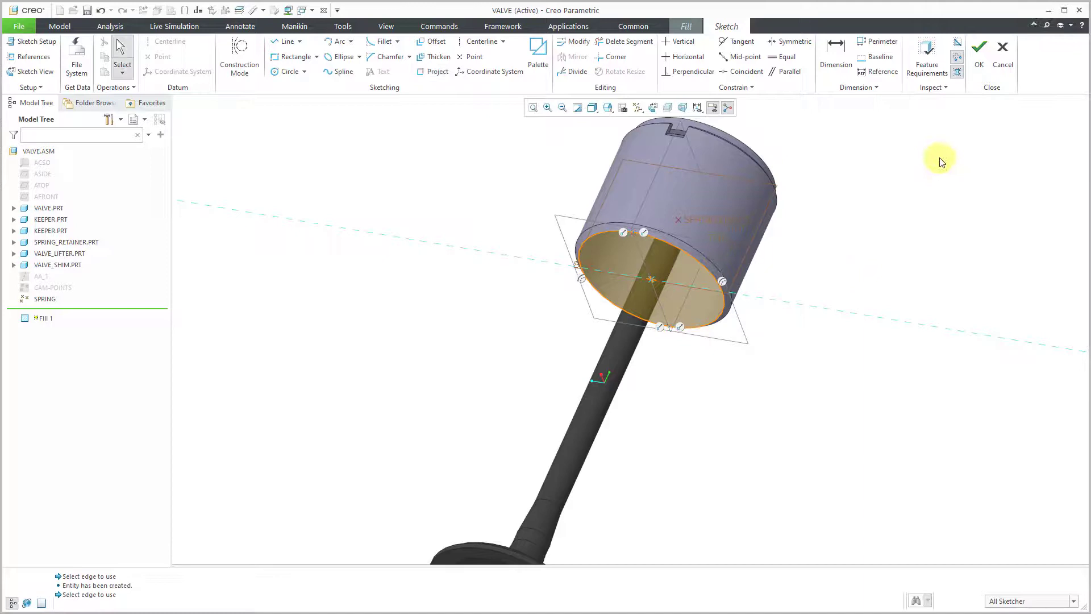
pyautogui.click(979, 50)
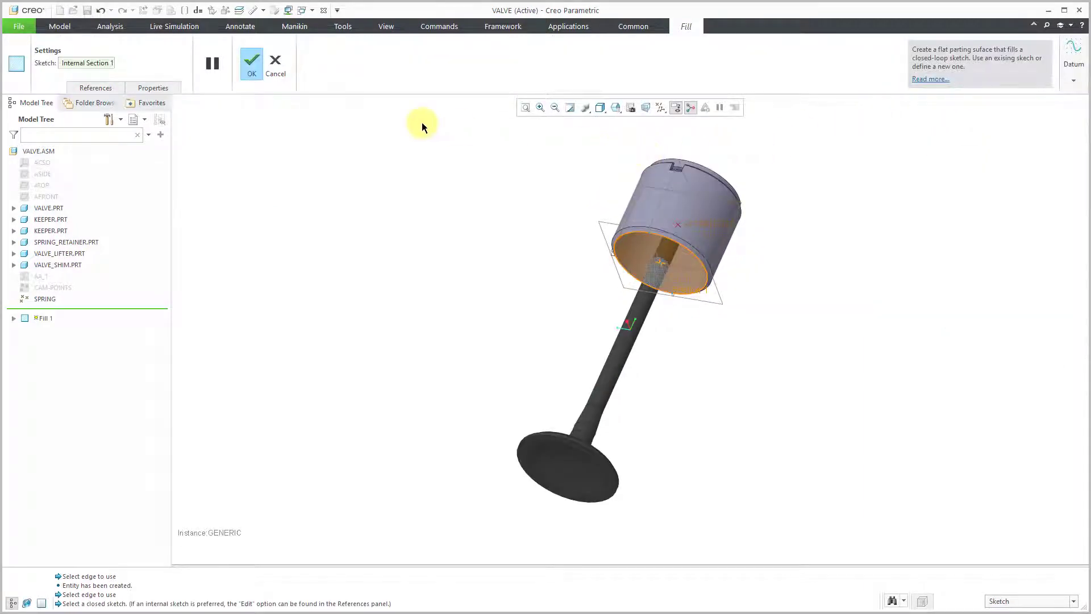
# Name the Fill feature CYL-ZERO-REF and finish creating it.
pyautogui.click(174, 90)
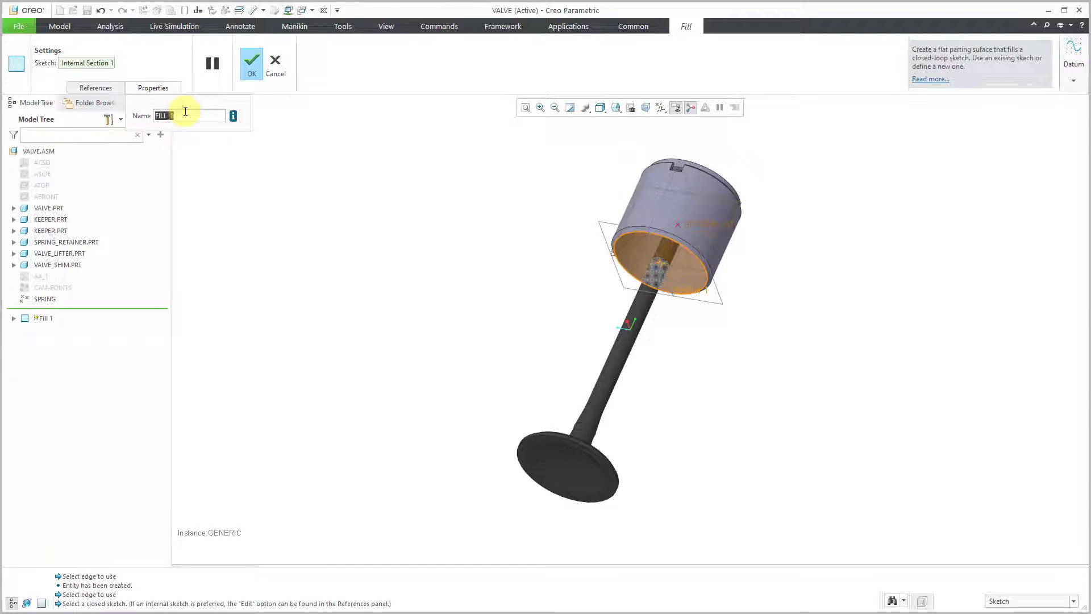
pyautogui.write('CYL-ZERO-REF')
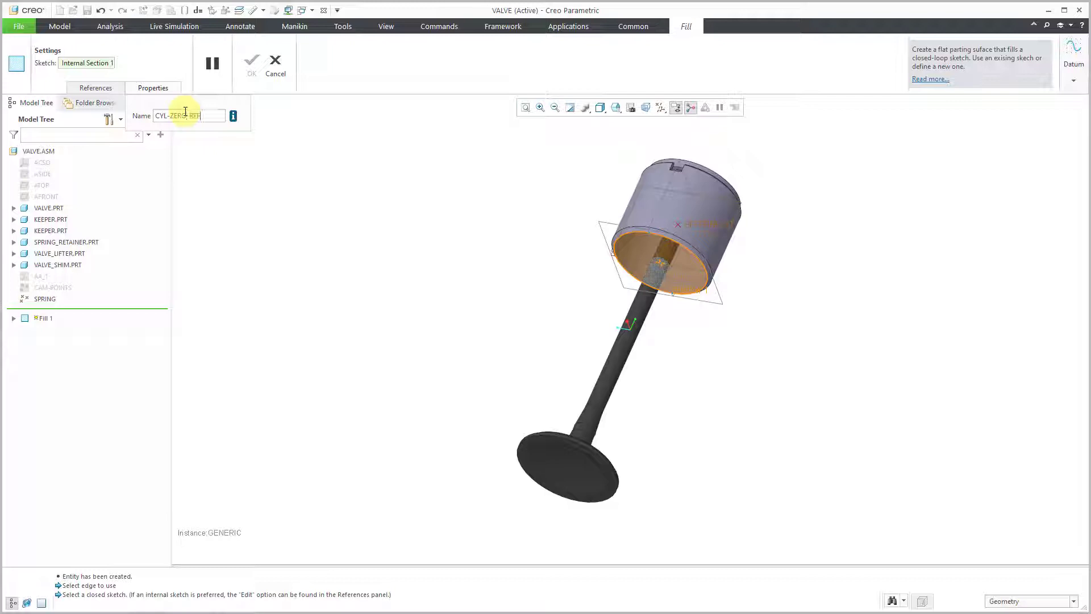
pyautogui.press('Return')
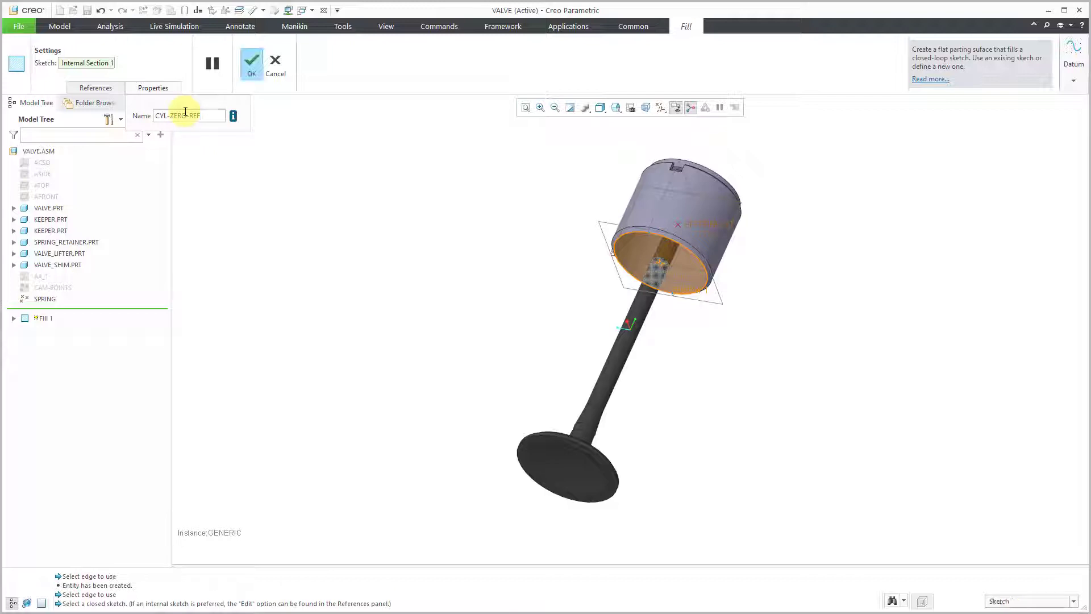
pyautogui.click(252, 57)
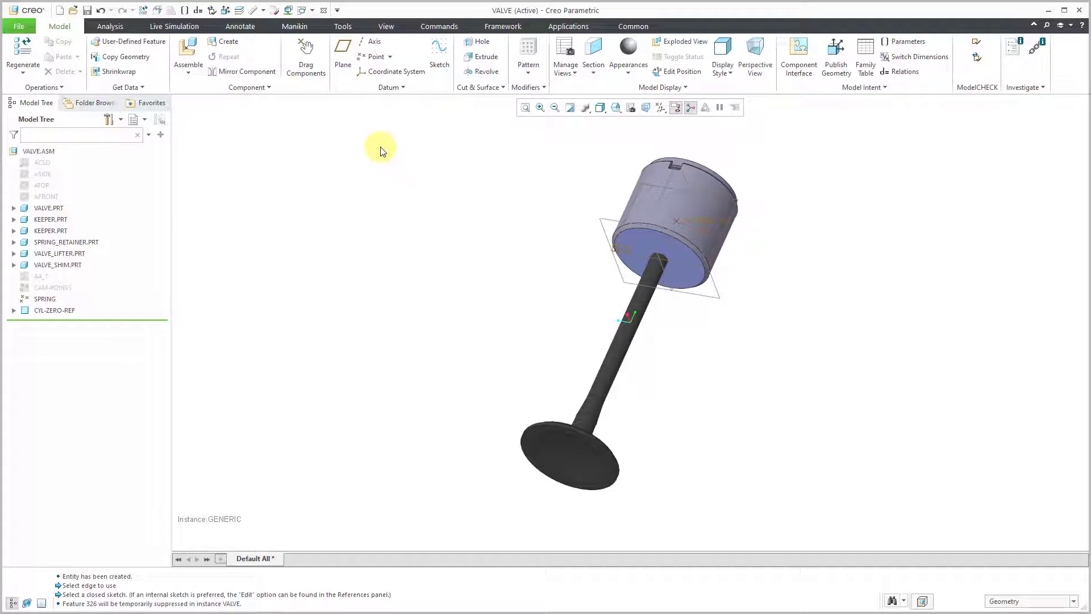
# Hide the DEF_DTM layer of VALVE_LIFTER.PRT again and repaint the view.
pyautogui.click(239, 10)
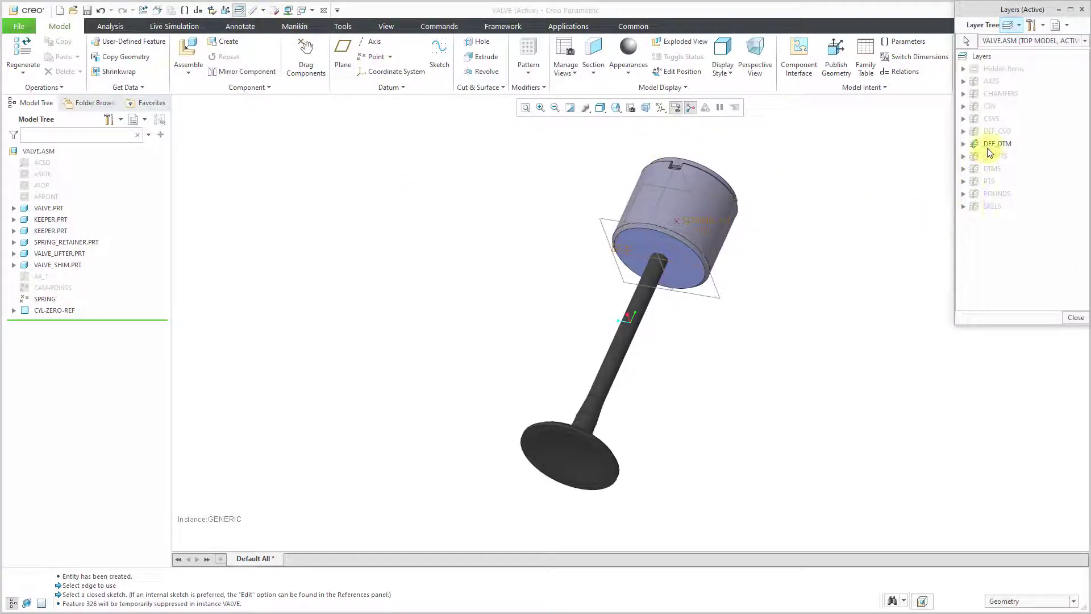
pyautogui.click(965, 143)
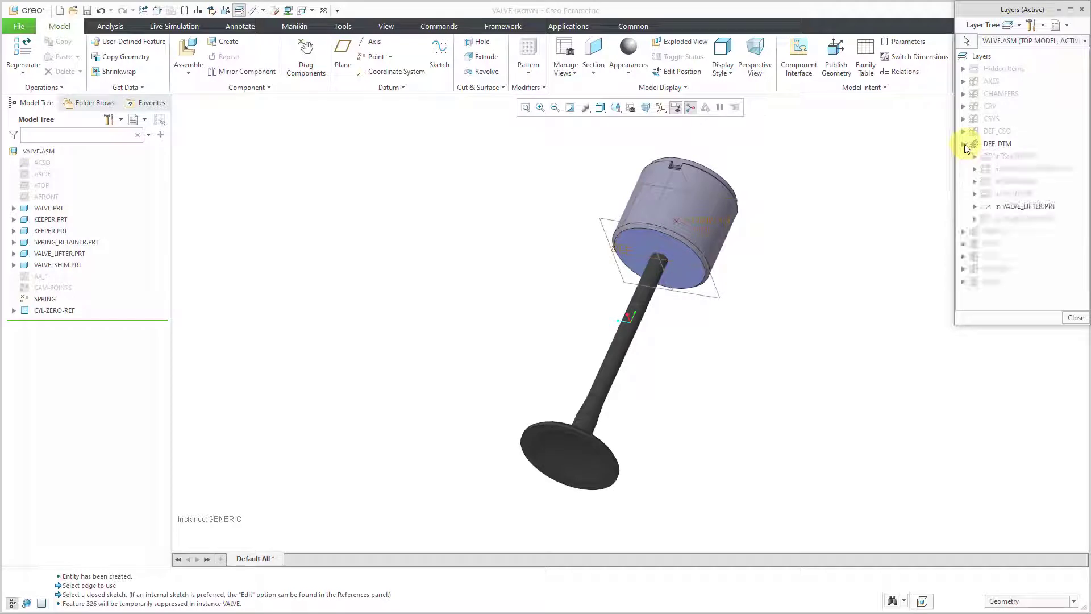
pyautogui.rightClick(1035, 206)
pyautogui.click(999, 252)
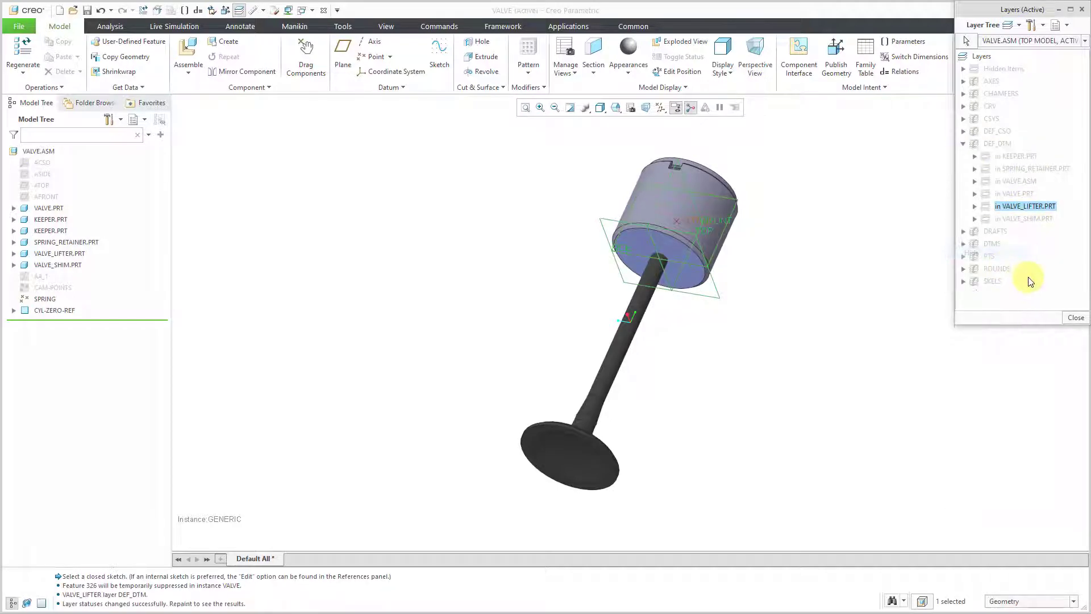
pyautogui.click(1076, 317)
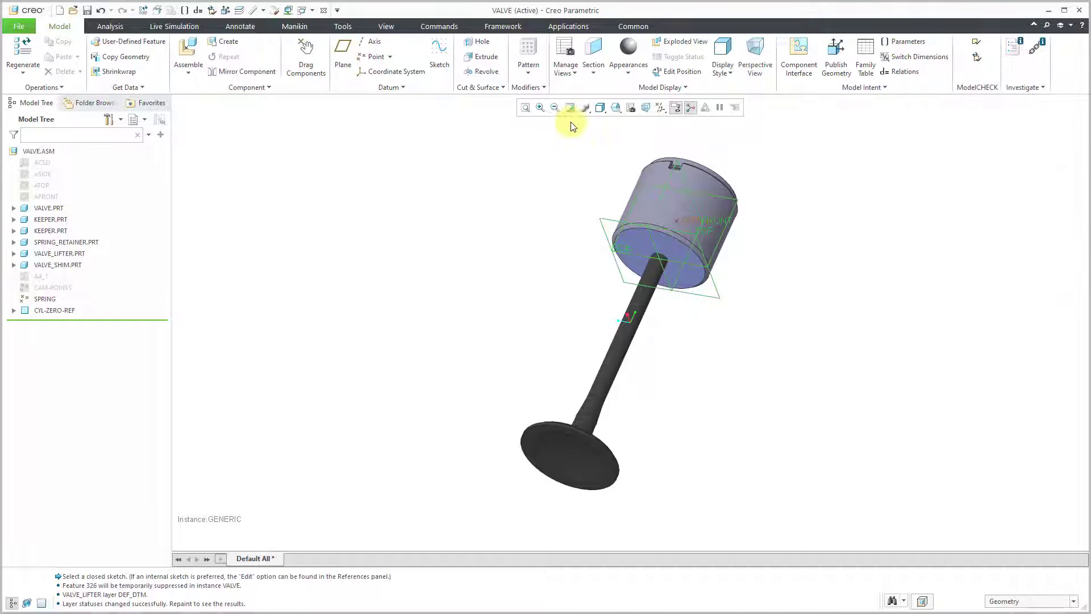
pyautogui.click(574, 108)
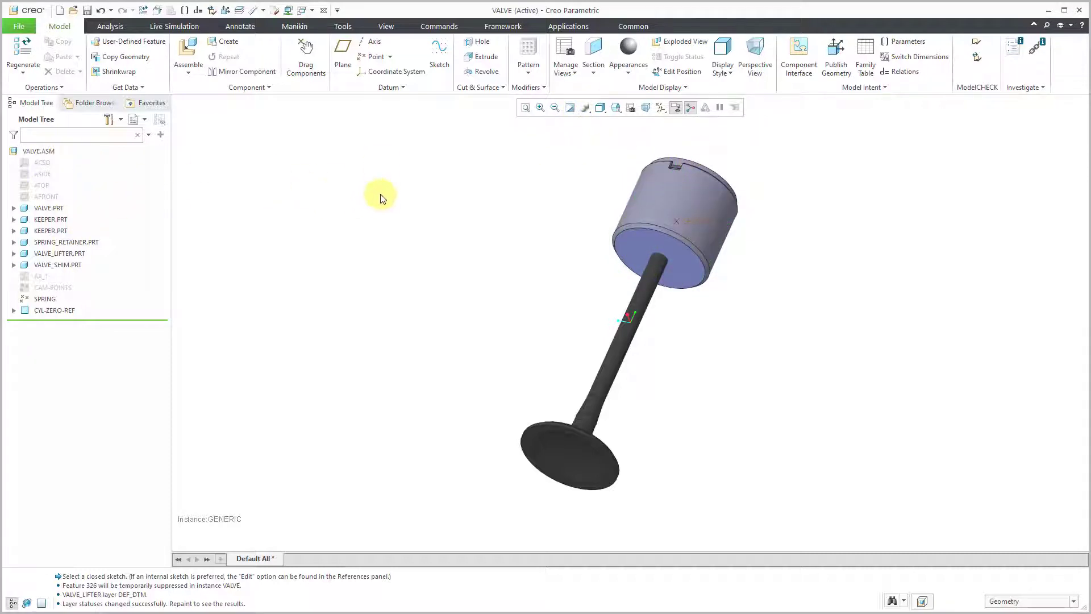
# Verify all exhaust and intake valve instances in the VALVE family table and close the table.
pyautogui.click(865, 67)
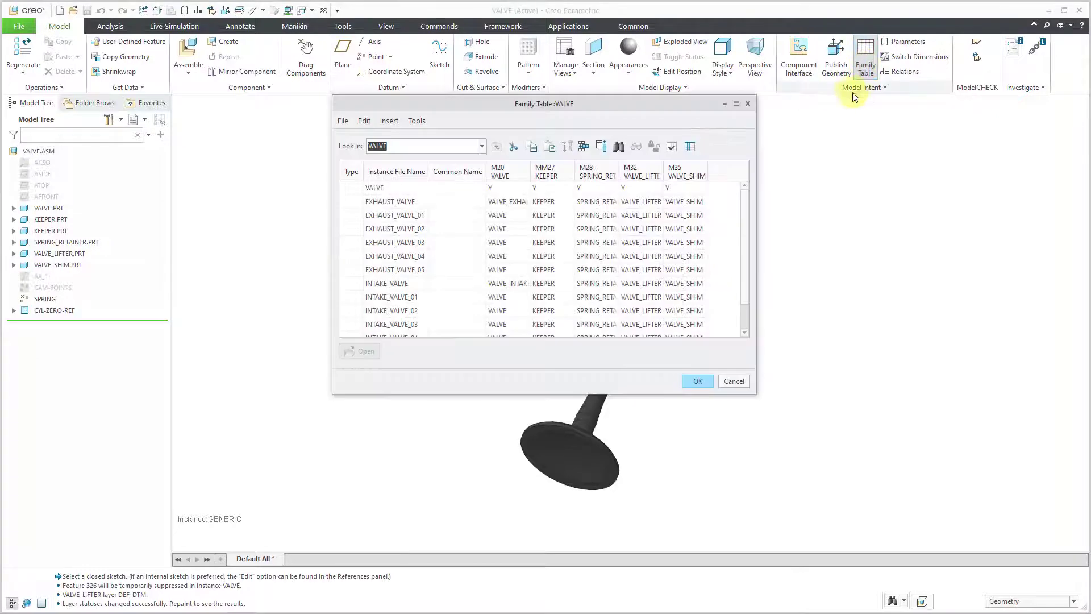
pyautogui.click(670, 149)
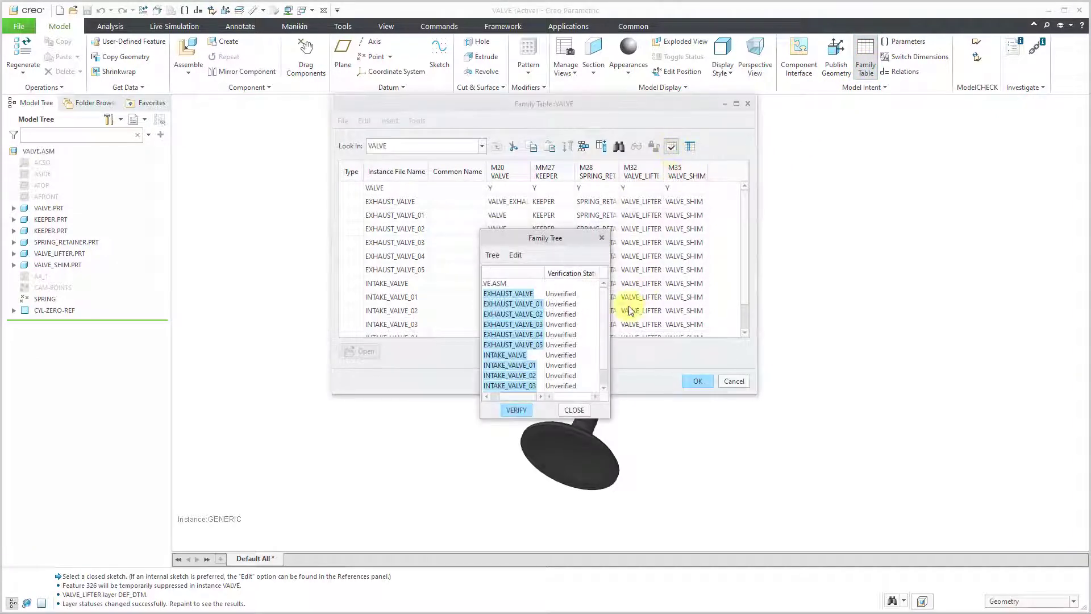
pyautogui.click(516, 410)
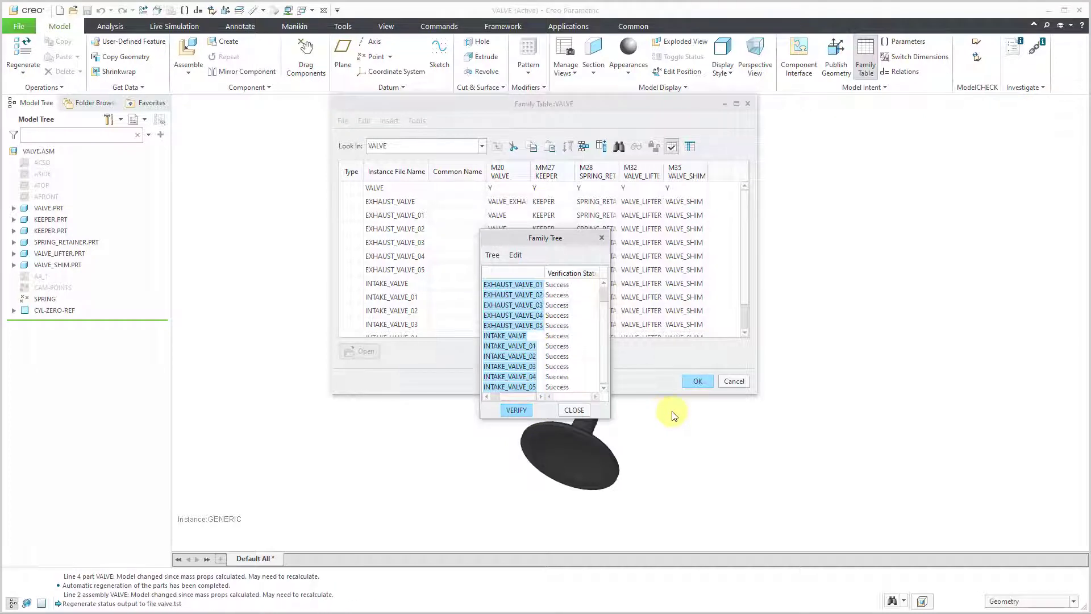
pyautogui.scroll(2, 600, 335)
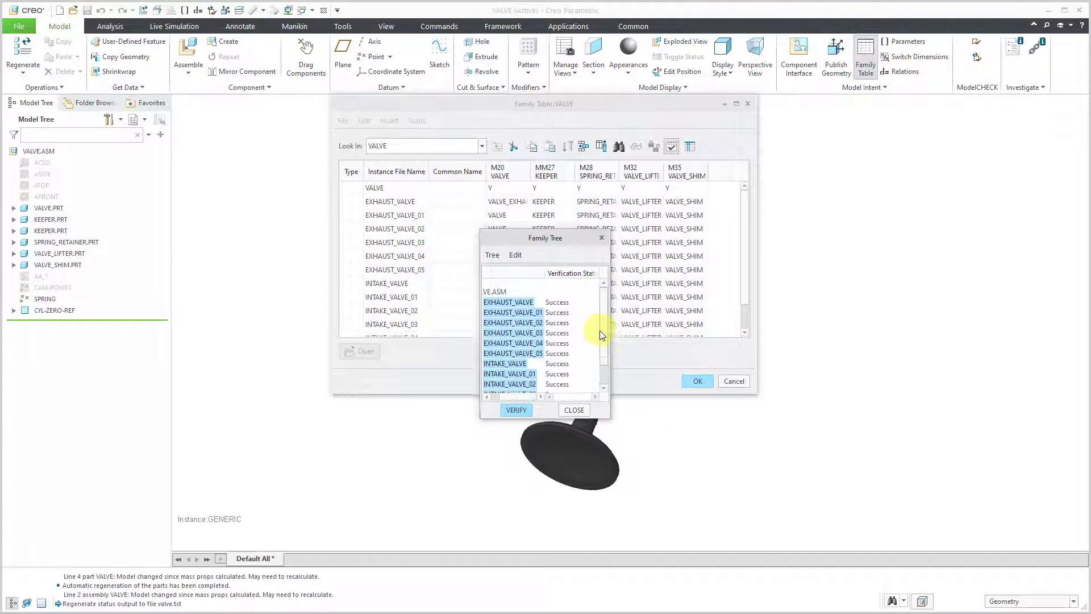
pyautogui.scroll(-2, 597, 349)
pyautogui.click(575, 410)
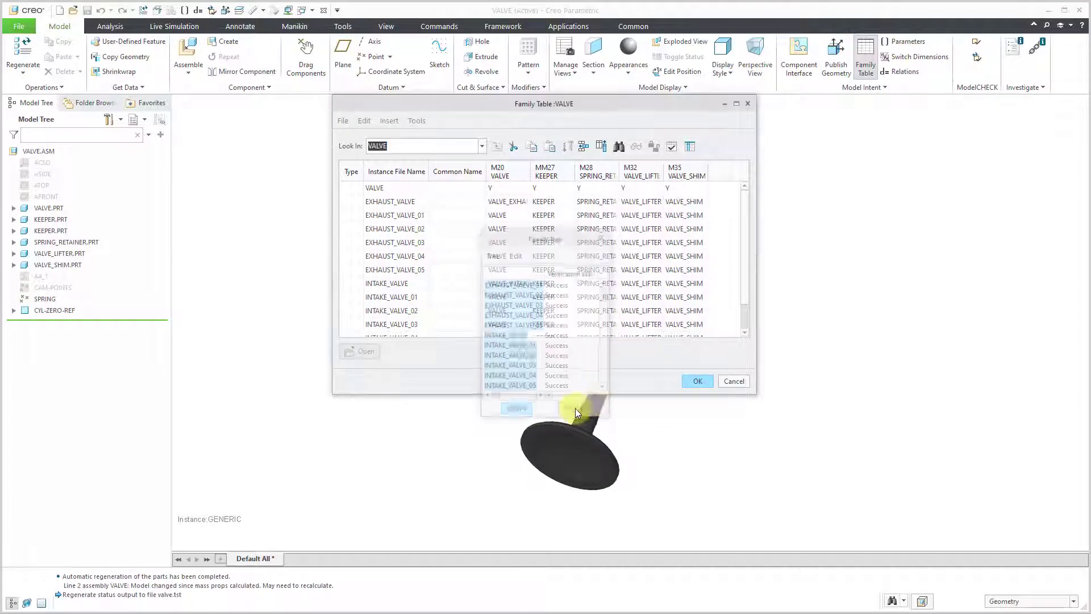
pyautogui.click(699, 381)
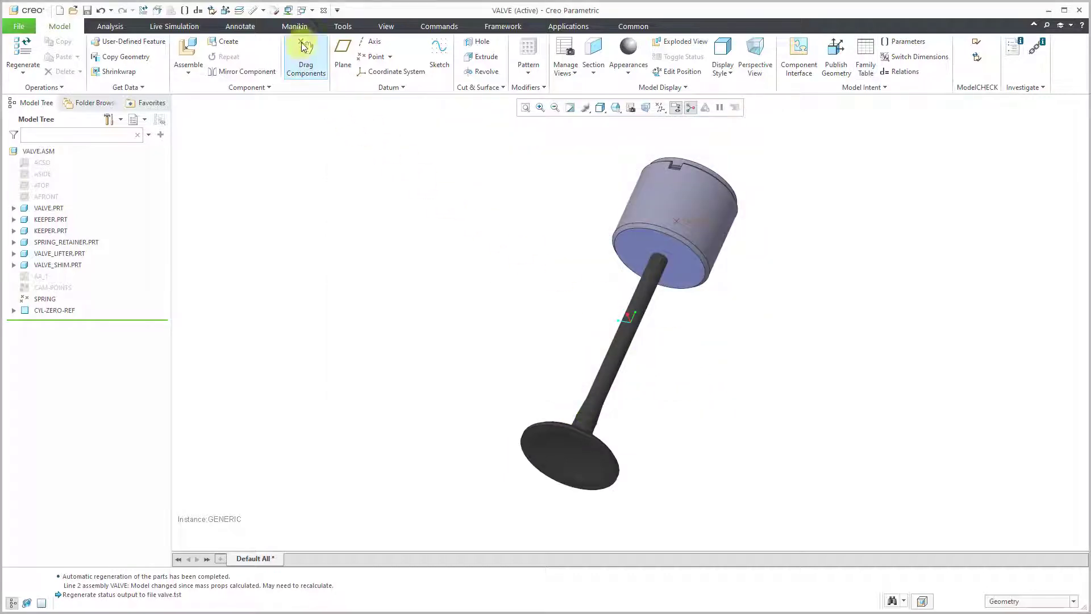
# Switch to the VALVE_TRAIN assembly window and show the hidden VALVE_TRAIN_SKEL.PRT skeleton model.
pyautogui.click(302, 10)
pyautogui.click(318, 25)
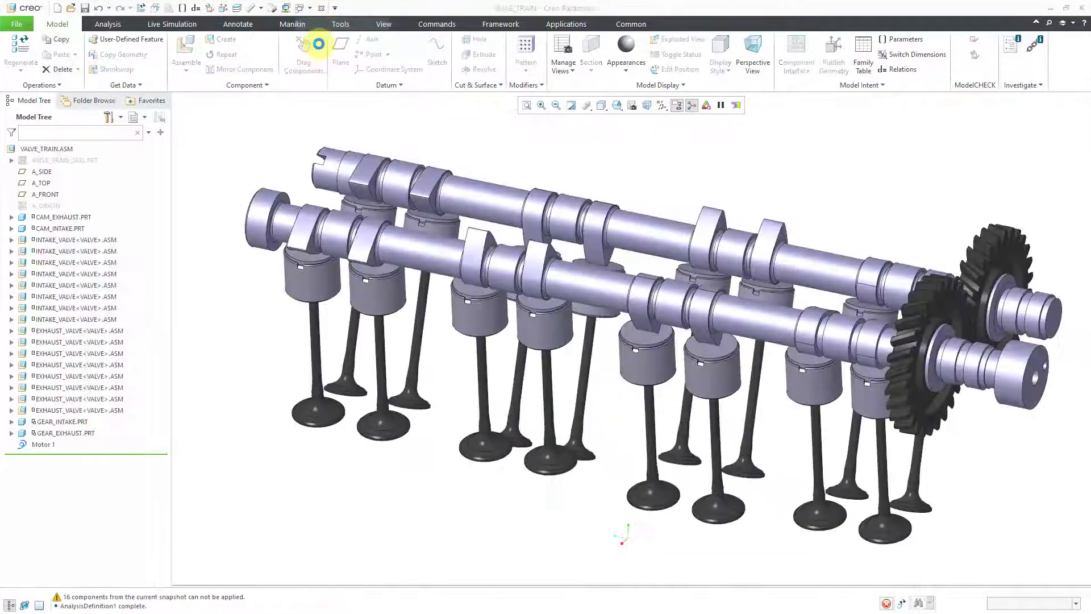
pyautogui.moveTo(386, 276); pyautogui.dragTo(404, 214, button='middle')
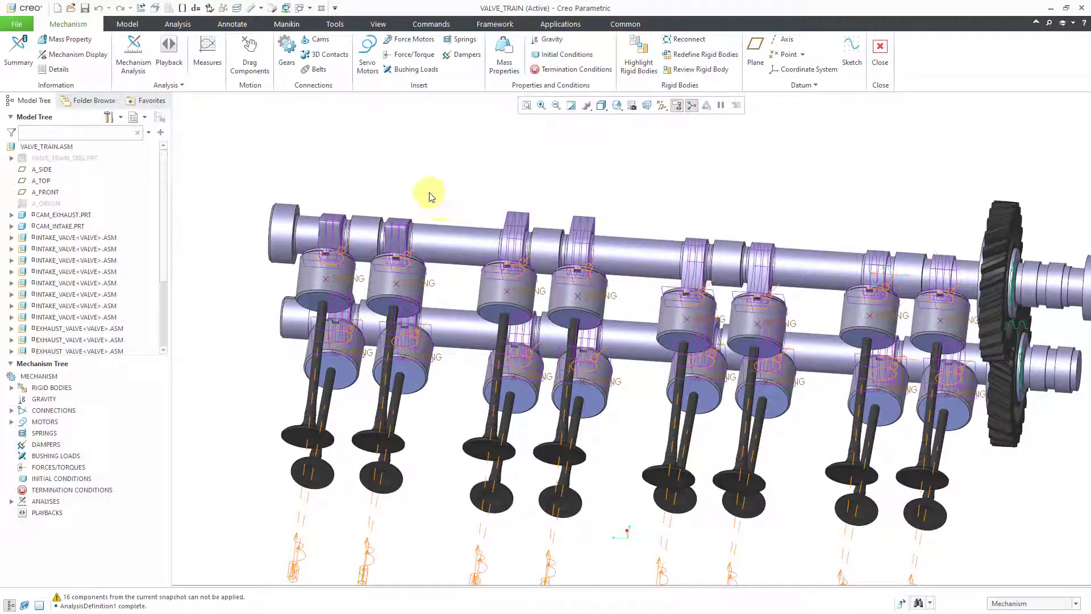
pyautogui.click(67, 158)
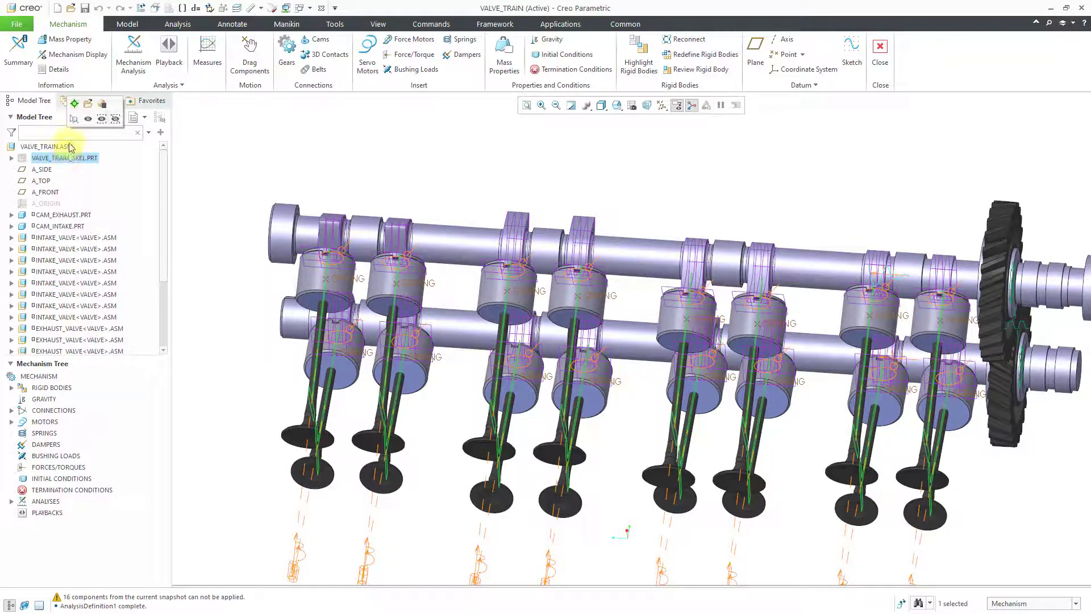
pyautogui.click(306, 147)
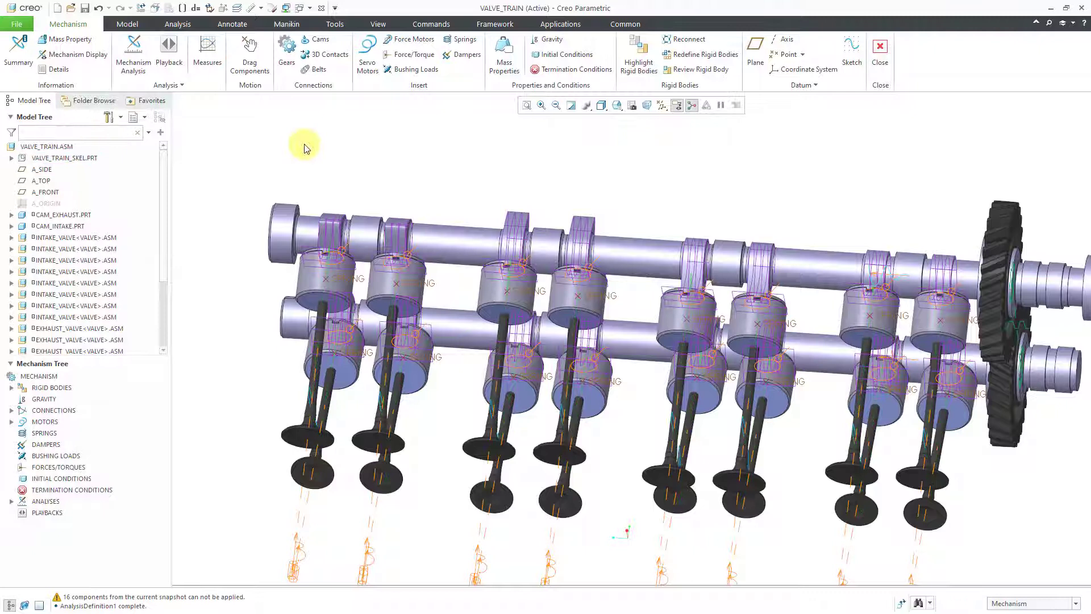
# Show the hidden D_EXH_SPRING_SURF and D_INT_SPRING_SURF features of the VALVE_TRAIN_SKEL.PRT skeleton.
pyautogui.click(11, 159)
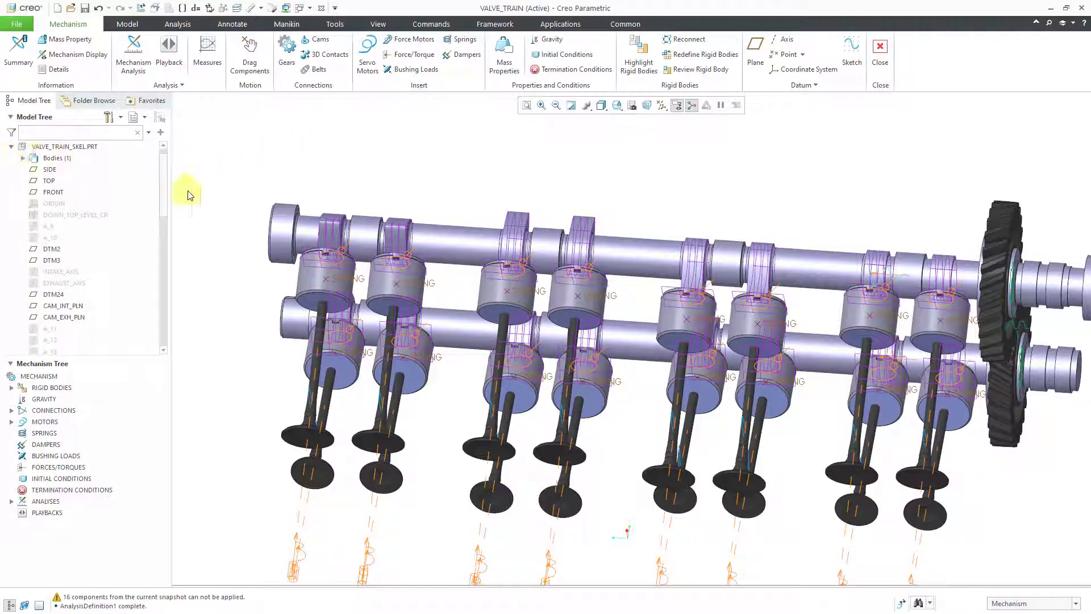
pyautogui.moveTo(165, 187); pyautogui.dragTo(163, 218)
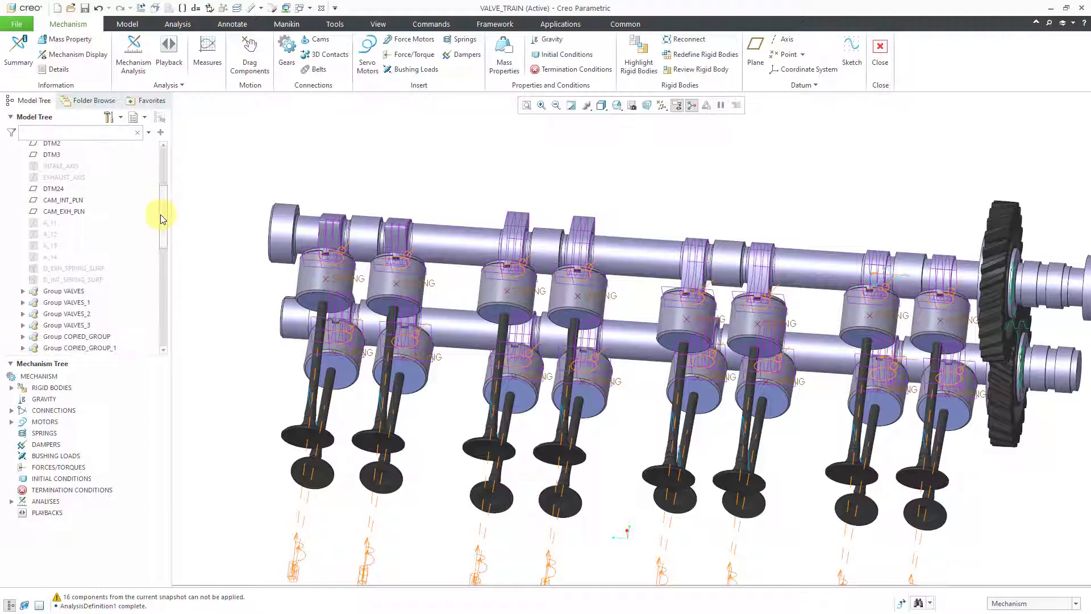
pyautogui.click(94, 269)
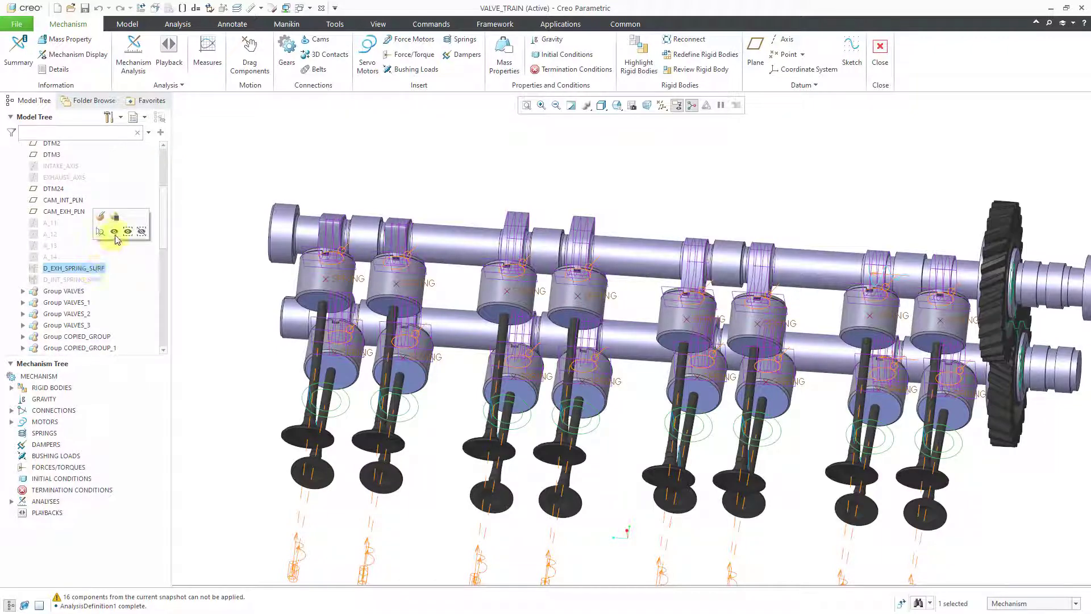
pyautogui.click(85, 280)
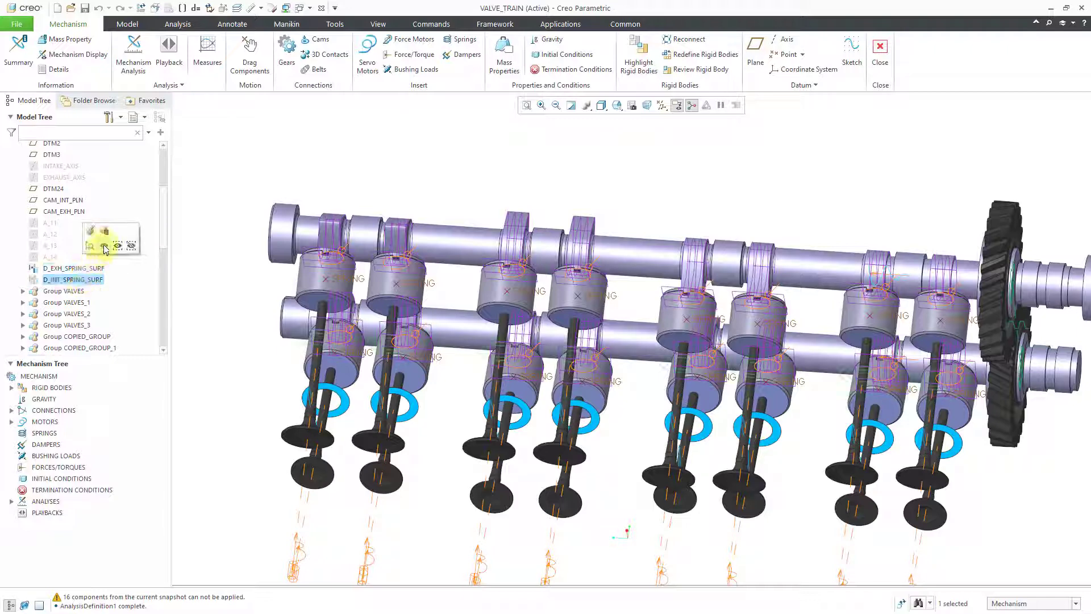
pyautogui.click(402, 196)
pyautogui.moveTo(403, 196); pyautogui.dragTo(353, 219, button='middle')
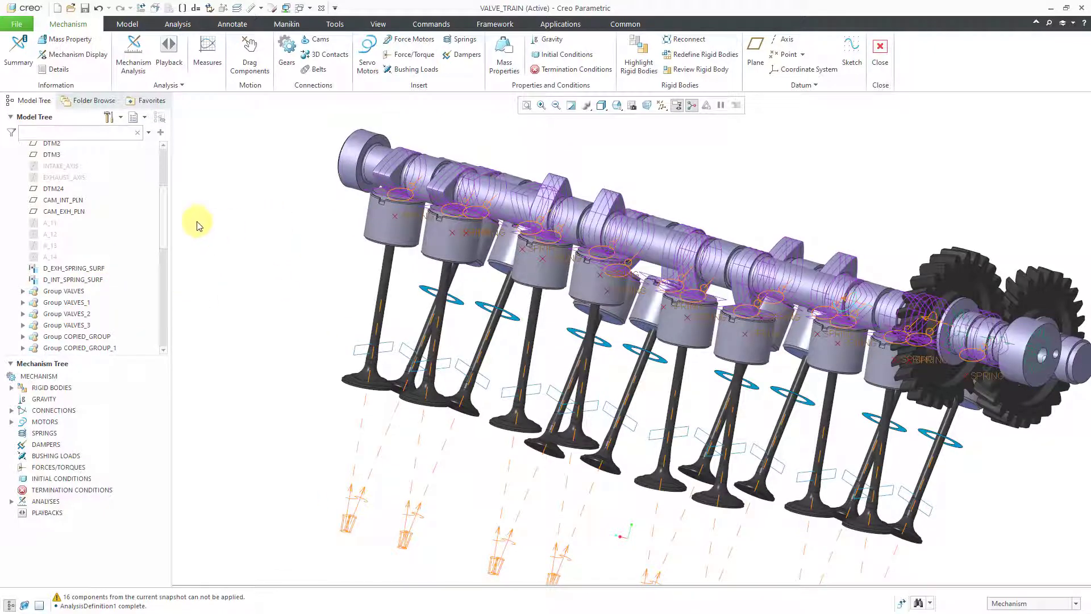
# Show all layers of the VALVE_TRAIN_SKEL.PRT skeleton, close the layers window and repaint the view.
pyautogui.click(236, 9)
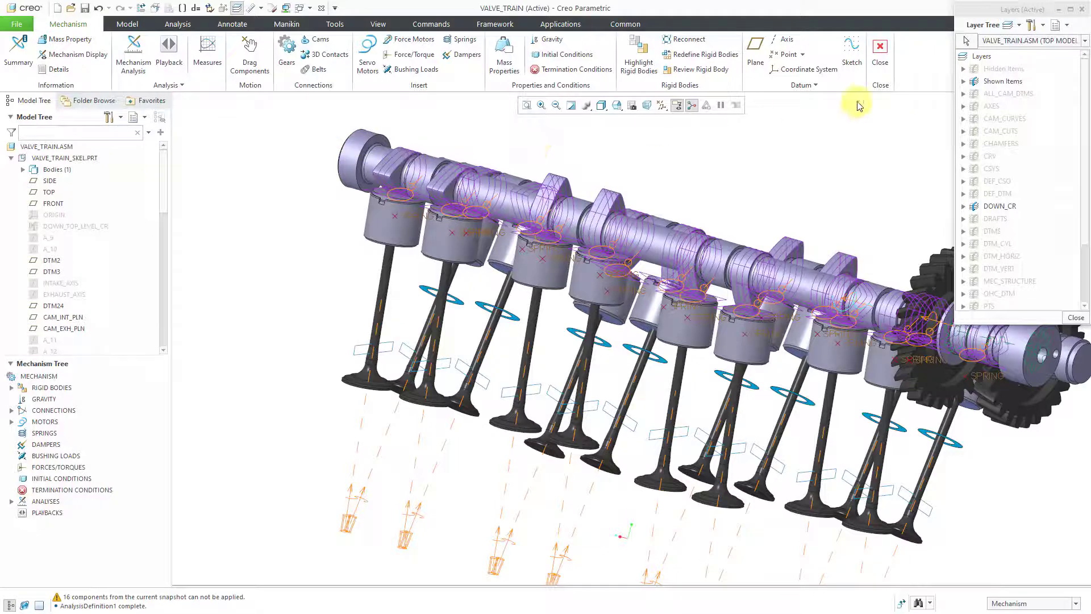
pyautogui.click(968, 41)
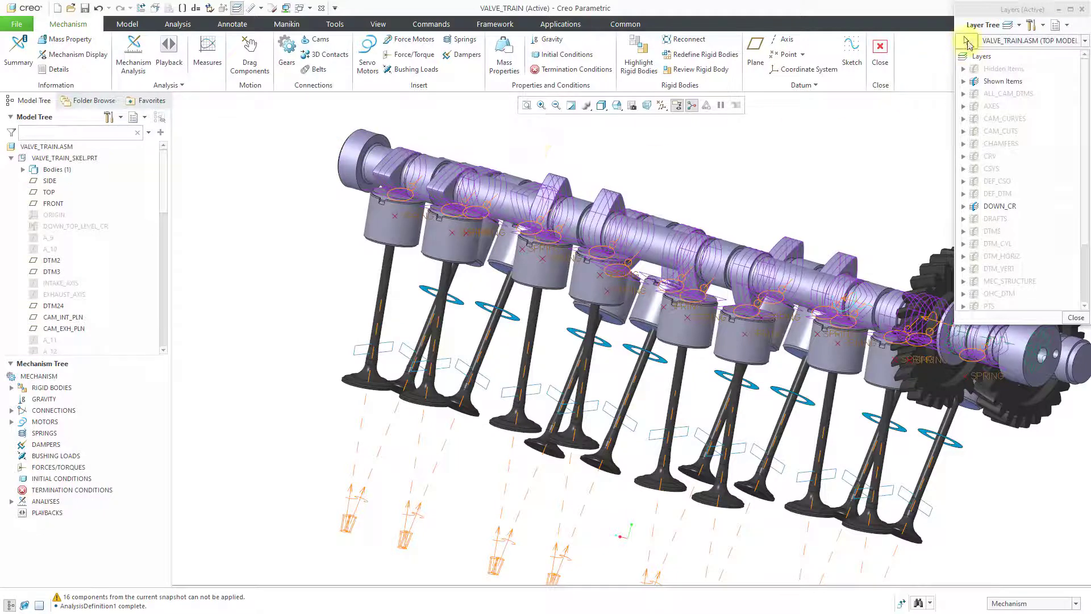
pyautogui.click(73, 158)
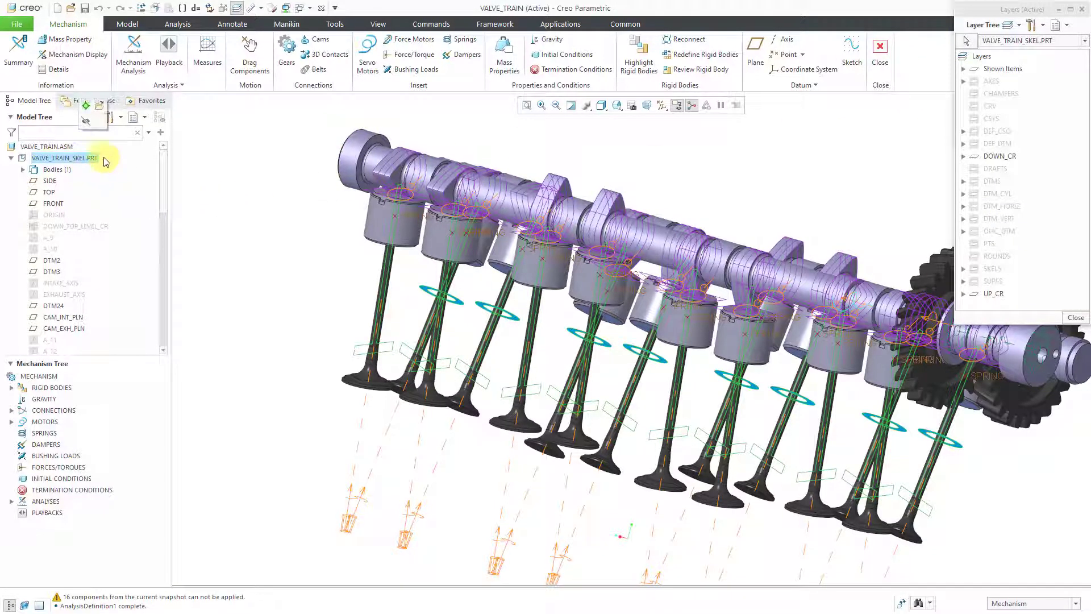
pyautogui.rightClick(990, 60)
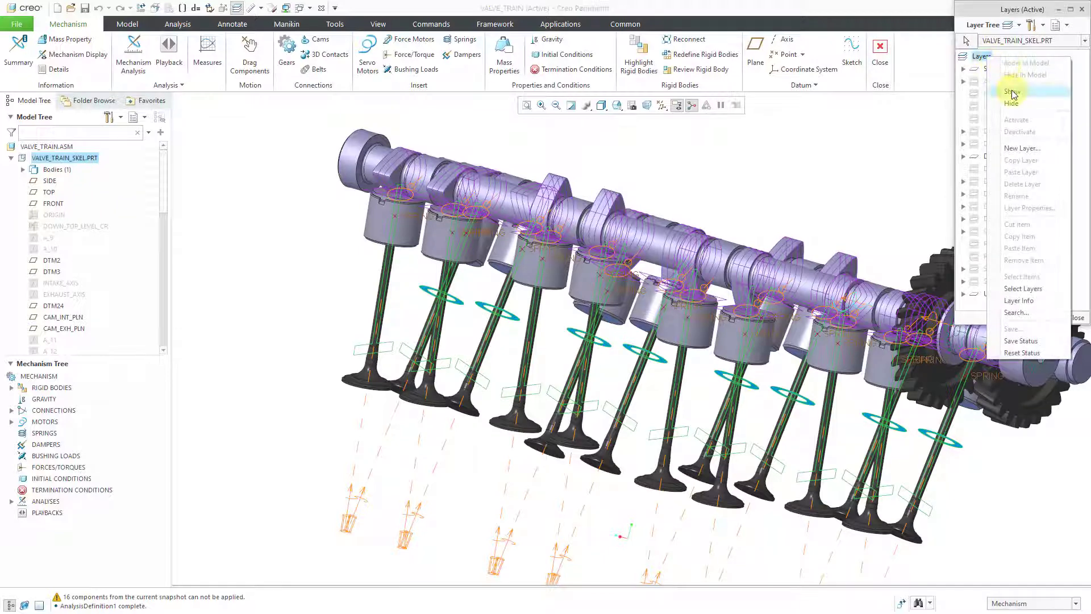
pyautogui.click(1026, 169)
pyautogui.click(1076, 317)
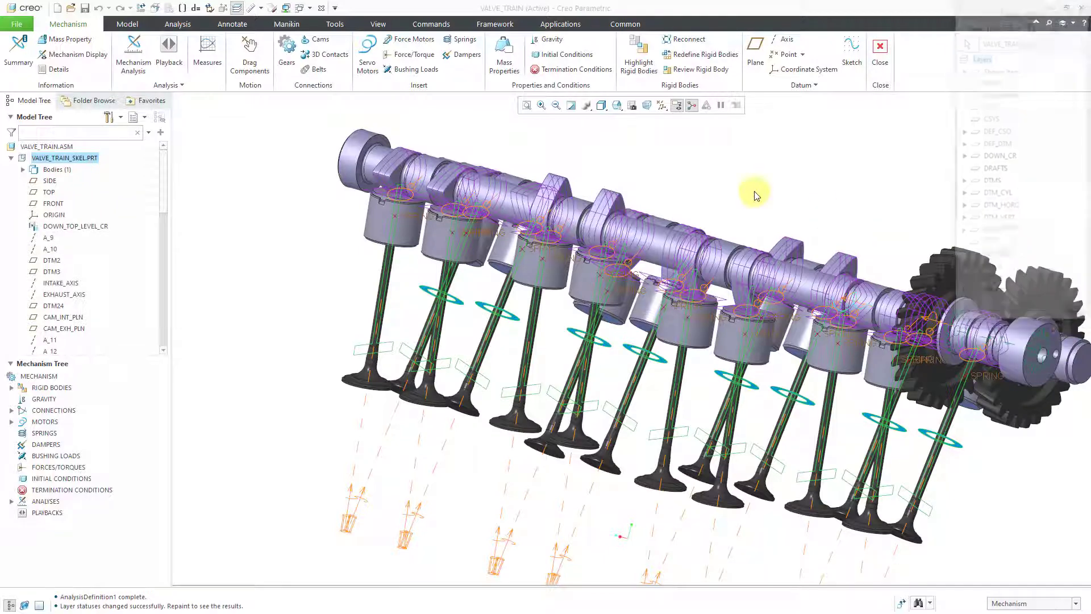
pyautogui.hotkey('ctrl', 'r')
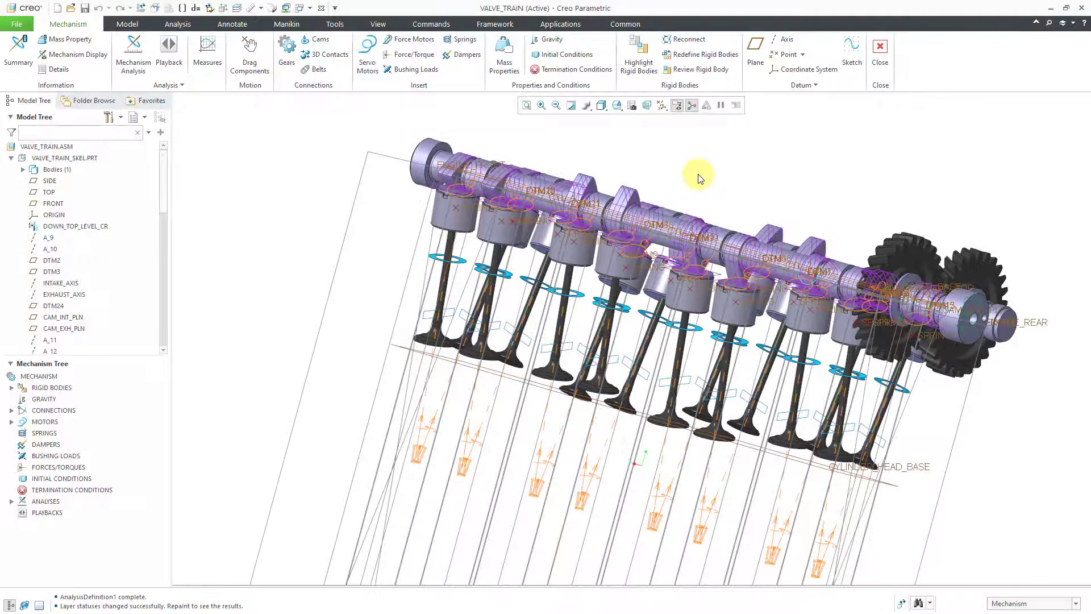
# Turn off the datum plane display so the spring surfaces around the valve stems can be inspected.
pyautogui.click(661, 106)
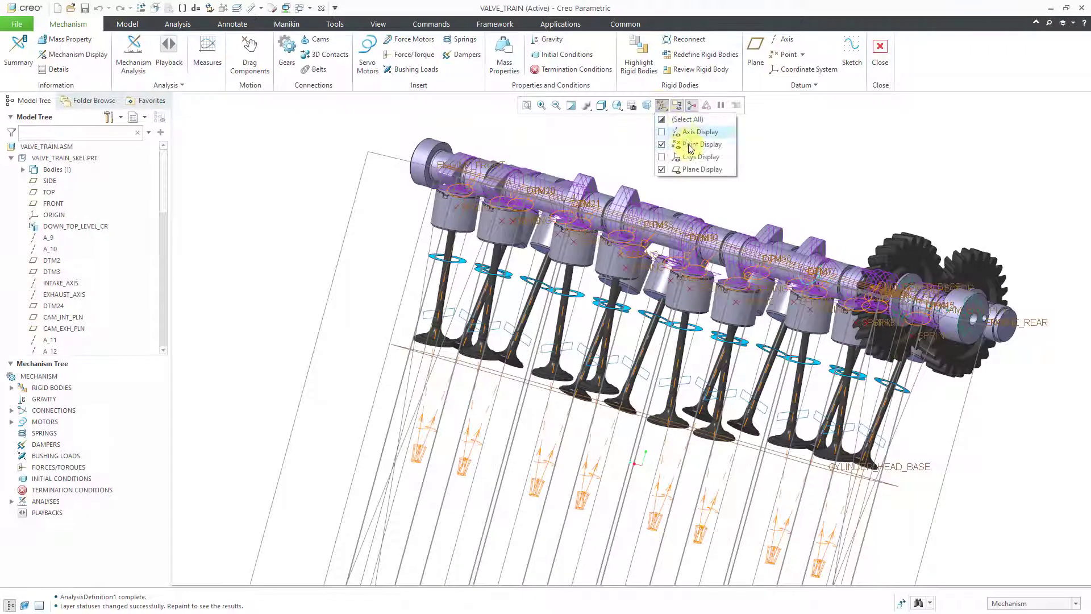
pyautogui.click(695, 171)
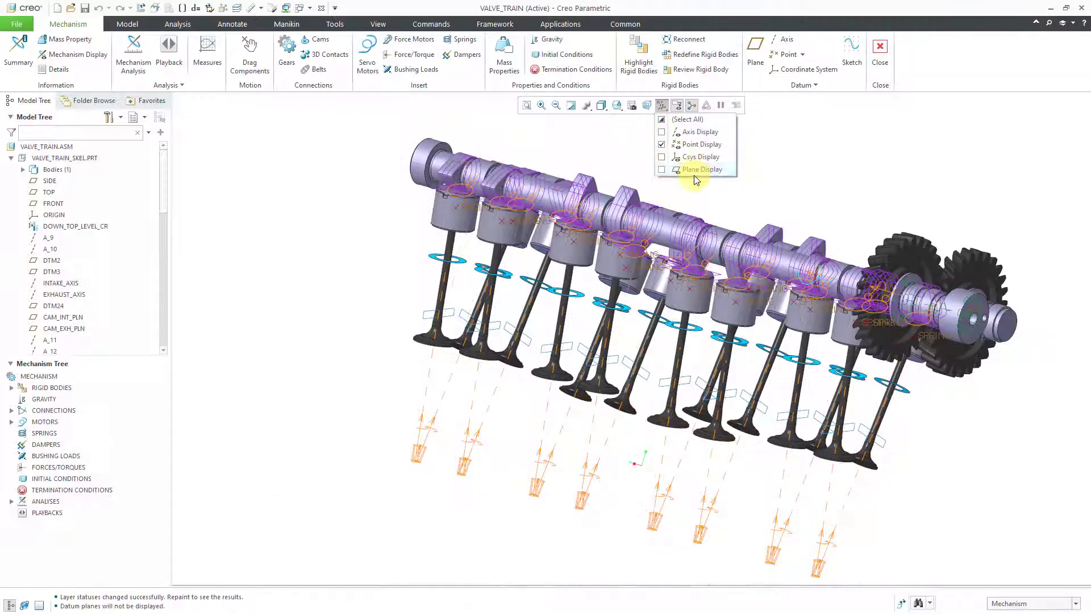
pyautogui.click(781, 190)
pyautogui.moveTo(680, 172); pyautogui.dragTo(695, 194, button='middle')
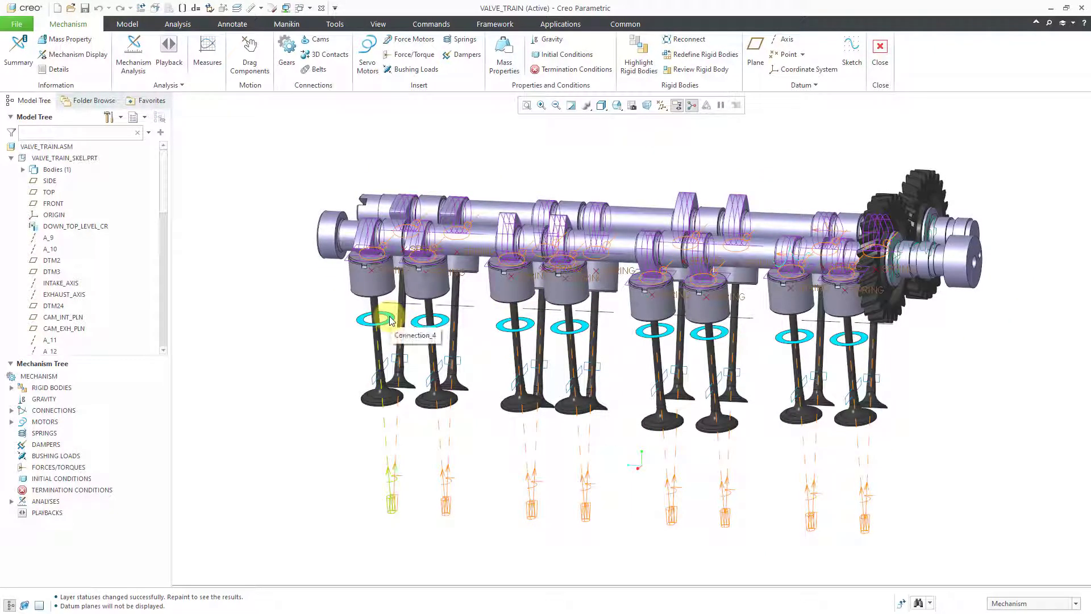
pyautogui.scroll(-5, 389, 328)
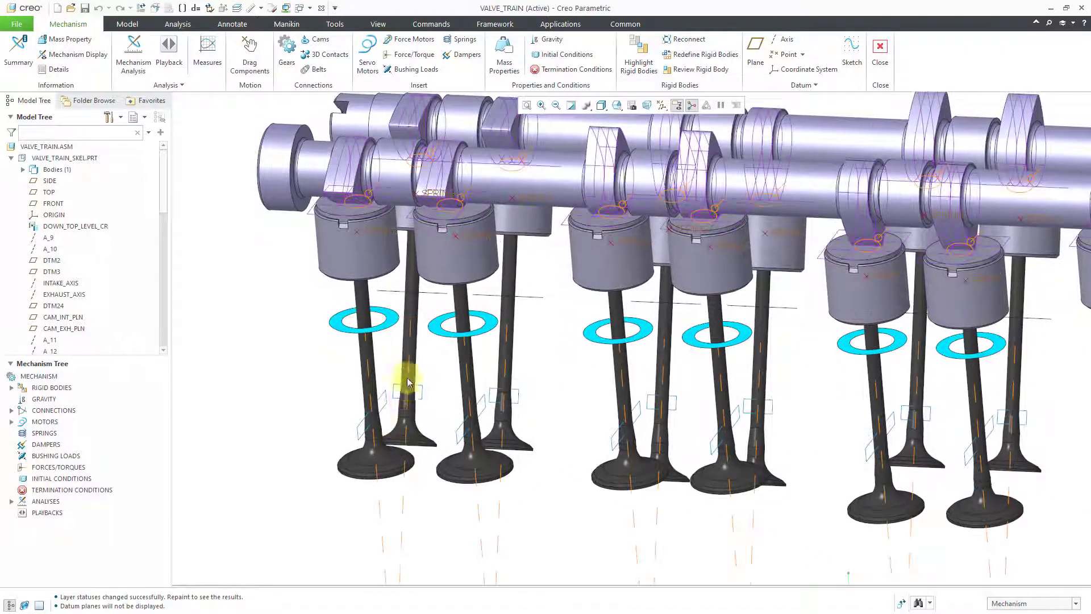
pyautogui.moveTo(407, 382); pyautogui.dragTo(402, 348, button='middle')
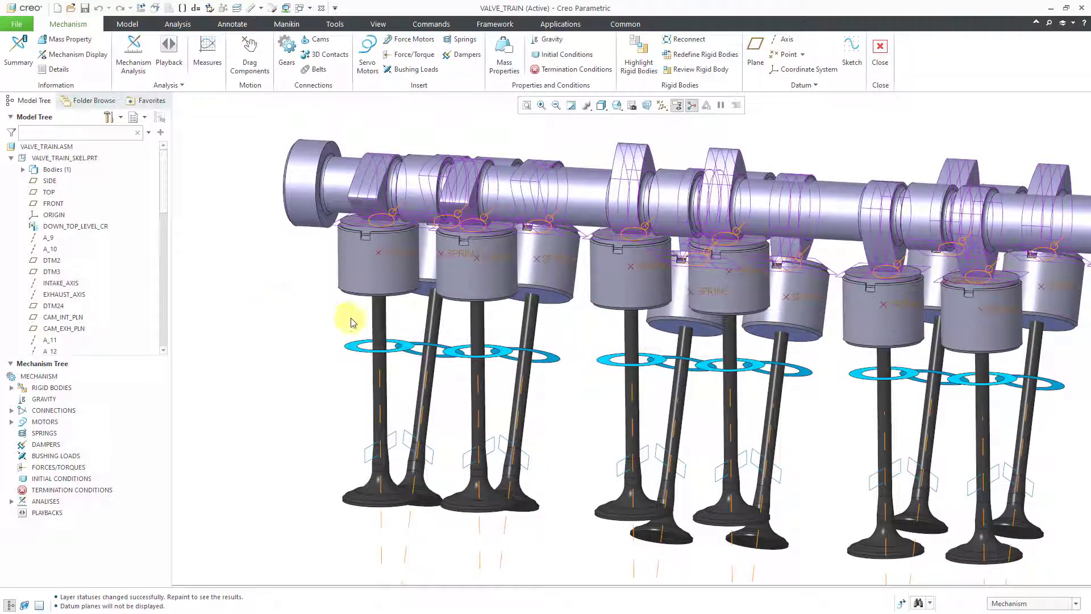
pyautogui.moveTo(352, 325); pyautogui.dragTo(340, 300, button='middle')
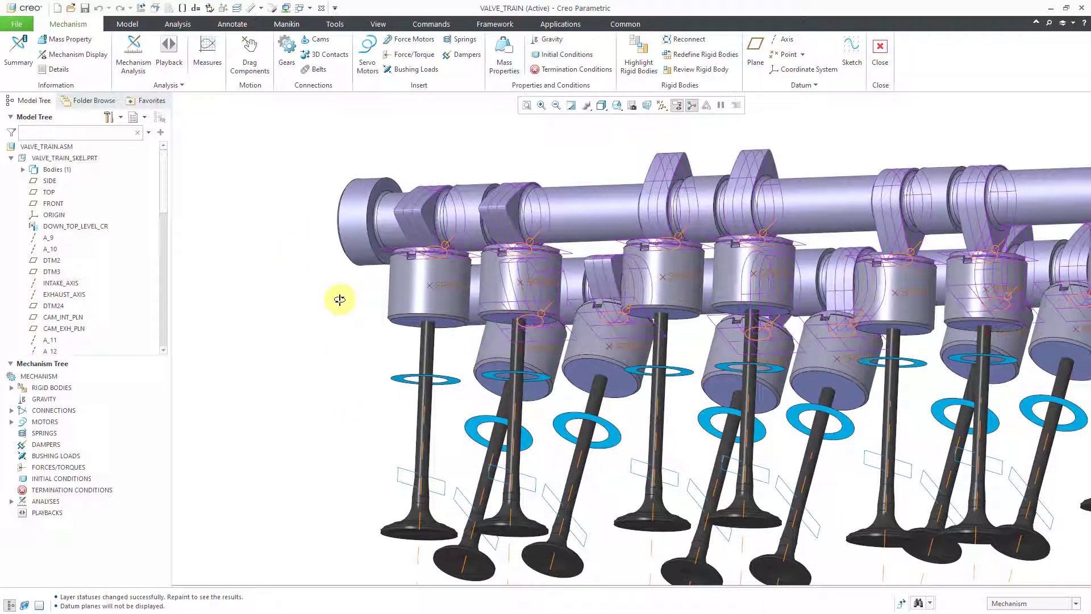
# Redefine the first INTAKE_VALVE's placement, using its lifter's bottom surface and the skeleton's intake spring surface as Translation Axis zero references.
pyautogui.click(11, 158)
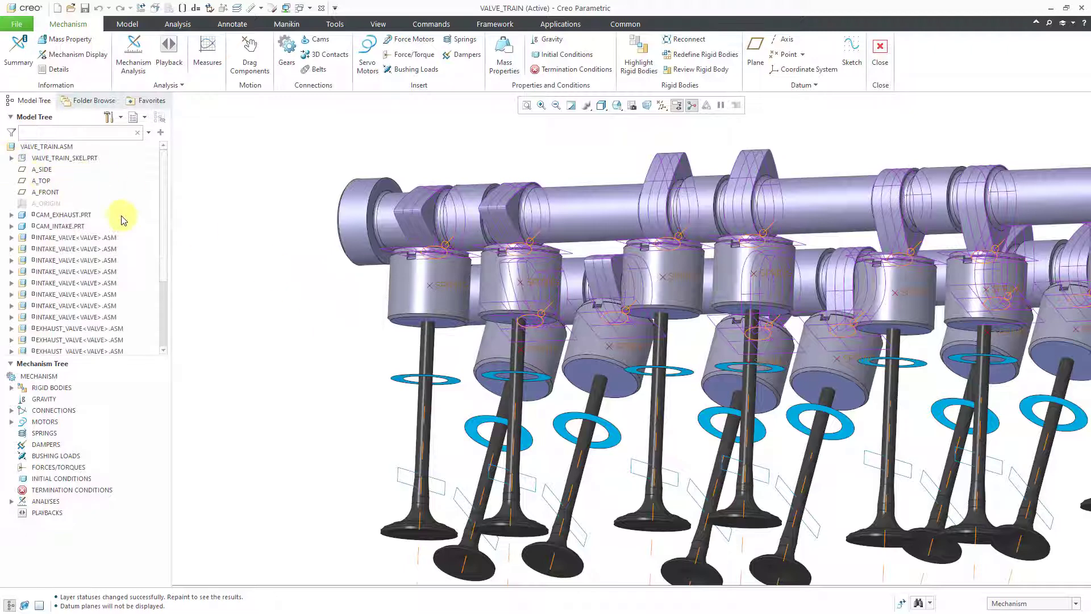
pyautogui.click(90, 238)
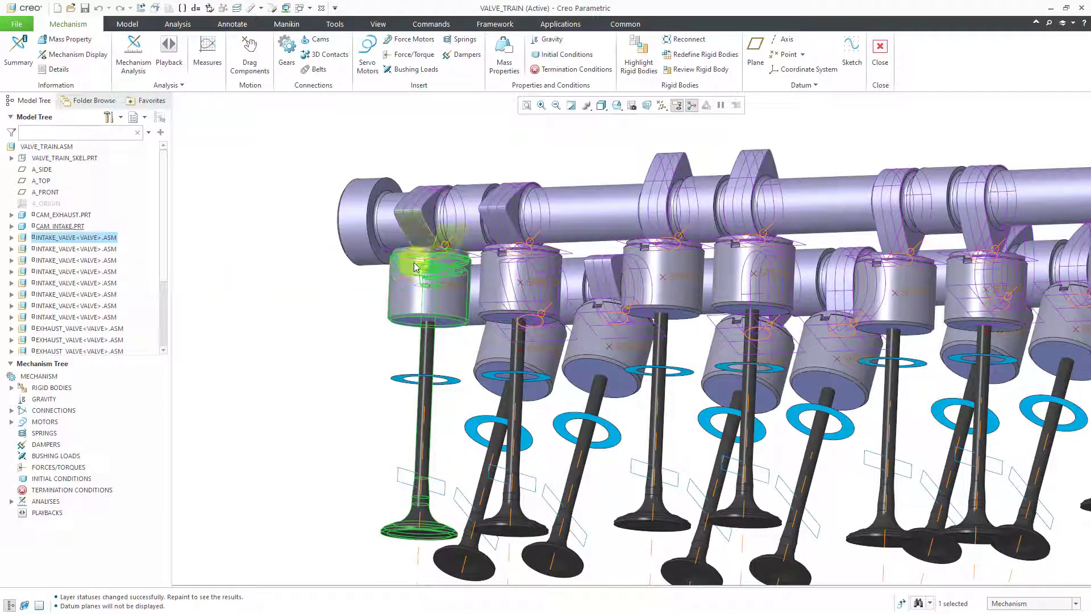
pyautogui.rightClick(237, 246)
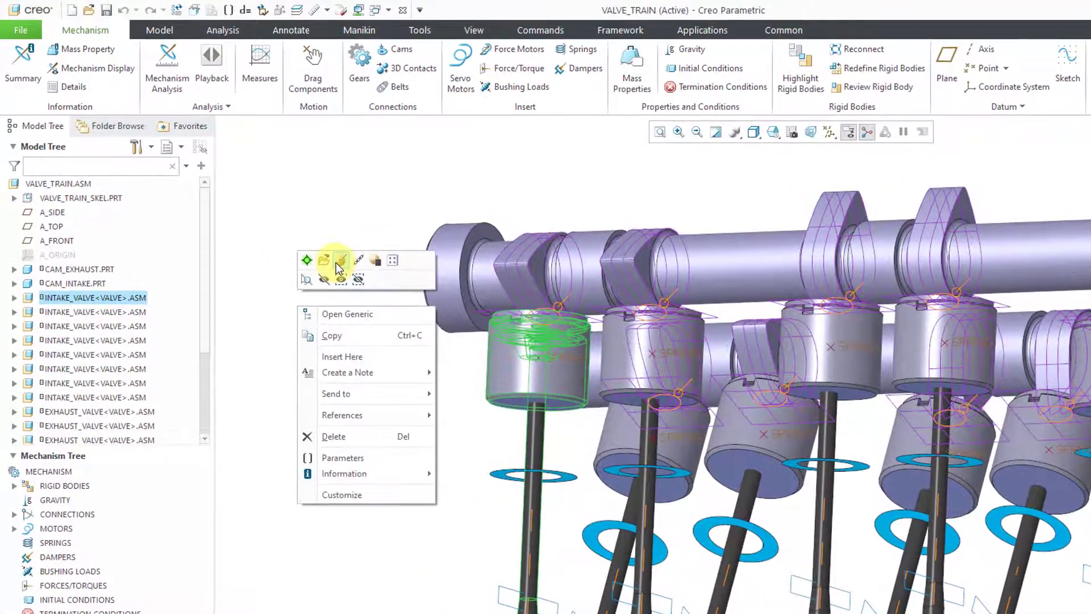
pyautogui.click(341, 262)
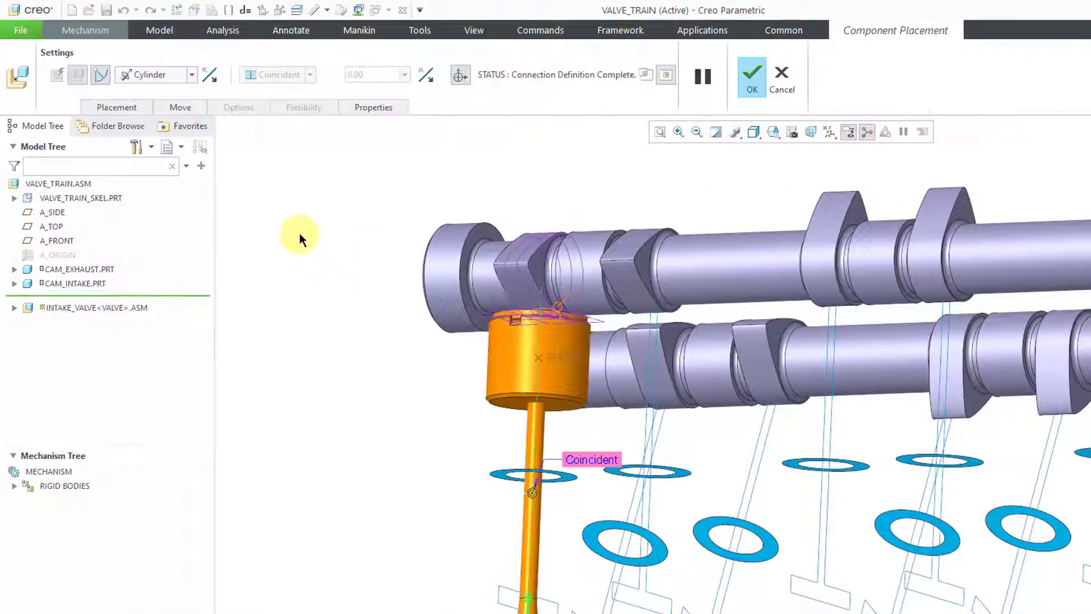
pyautogui.click(112, 107)
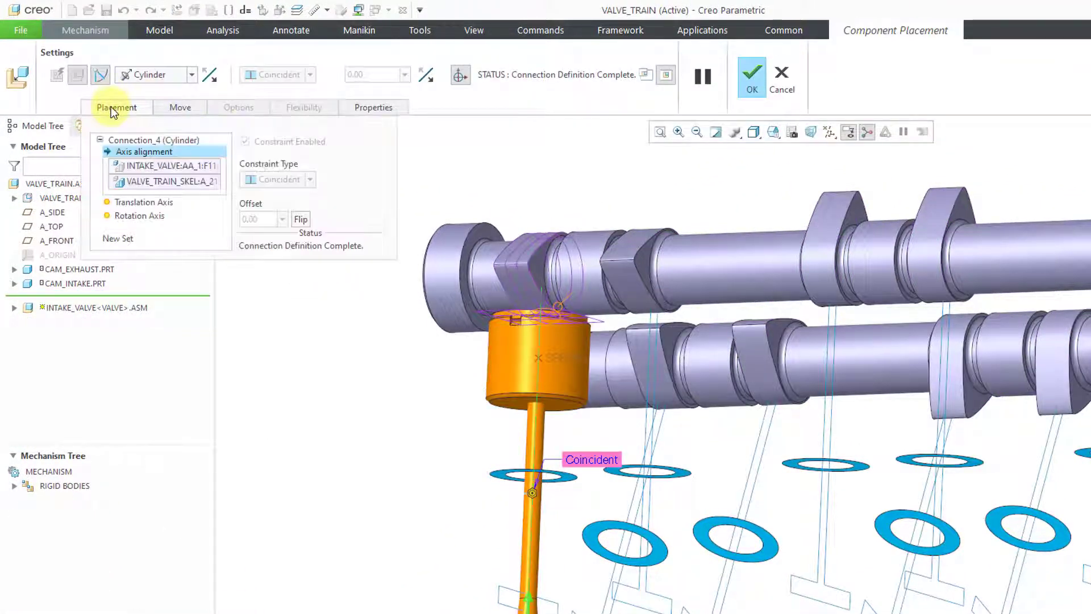
pyautogui.click(129, 202)
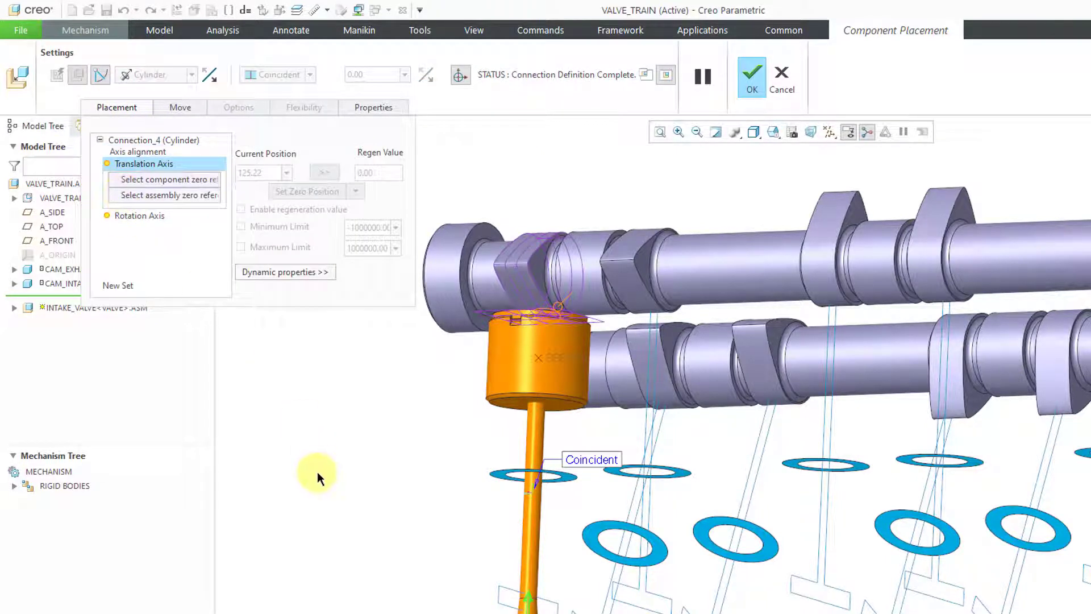
pyautogui.click(573, 481)
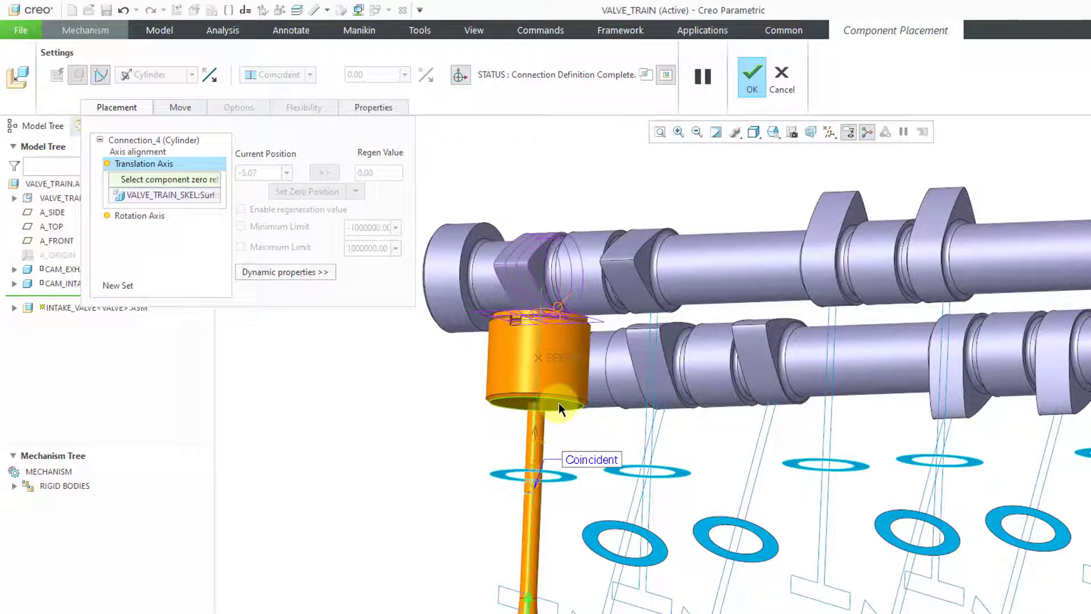
pyautogui.click(558, 402)
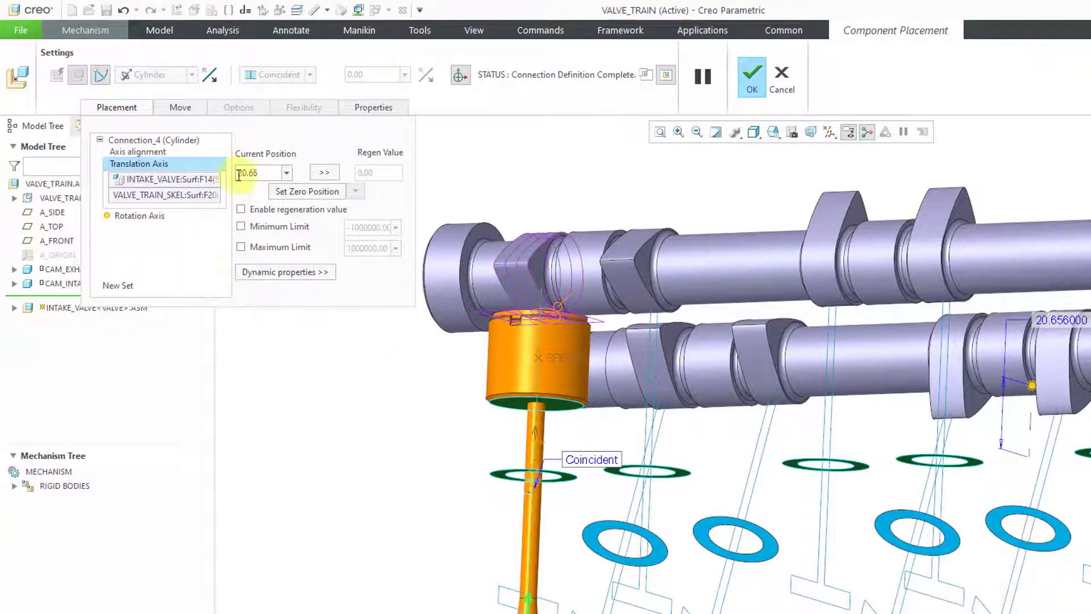
# Enable the translation axis limits with a minimum of 0 and a maximum of 25, and accept the placement.
pyautogui.click(240, 226)
pyautogui.click(240, 248)
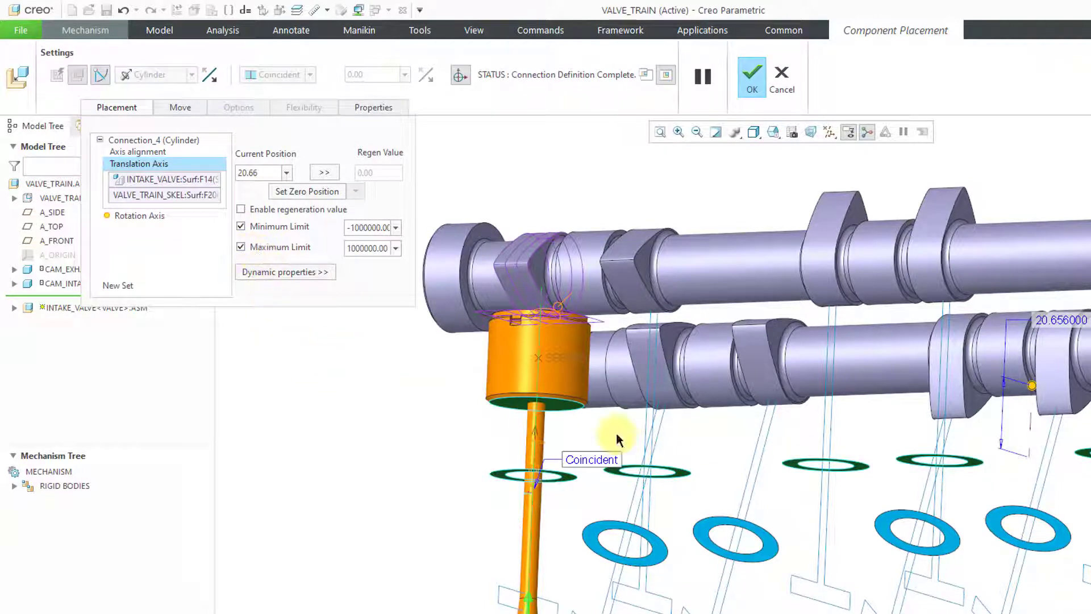
pyautogui.doubleClick(375, 228)
pyautogui.write('0')
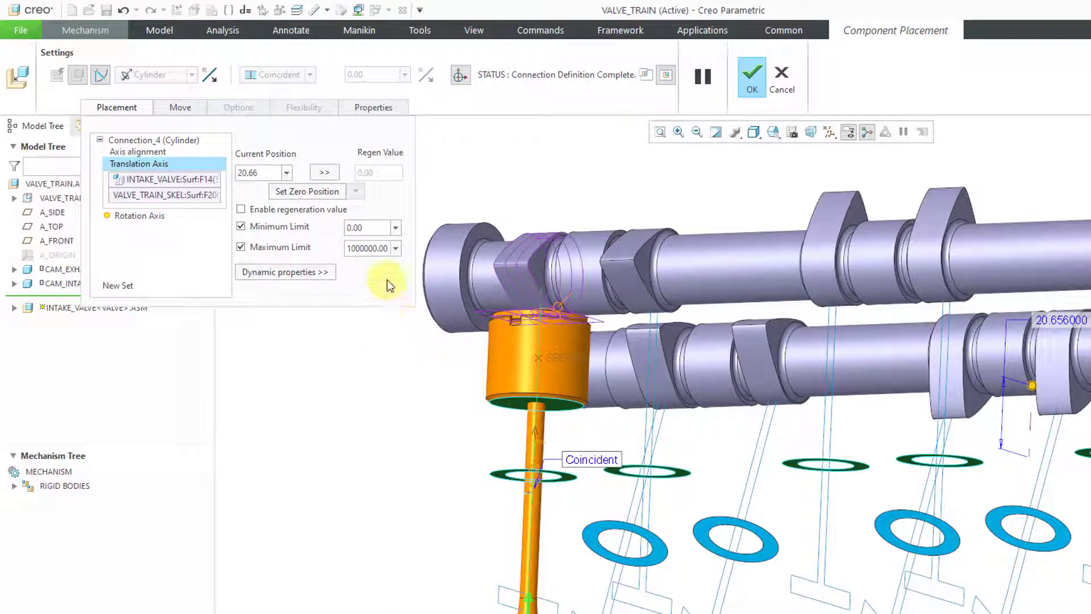
pyautogui.press('Tab')
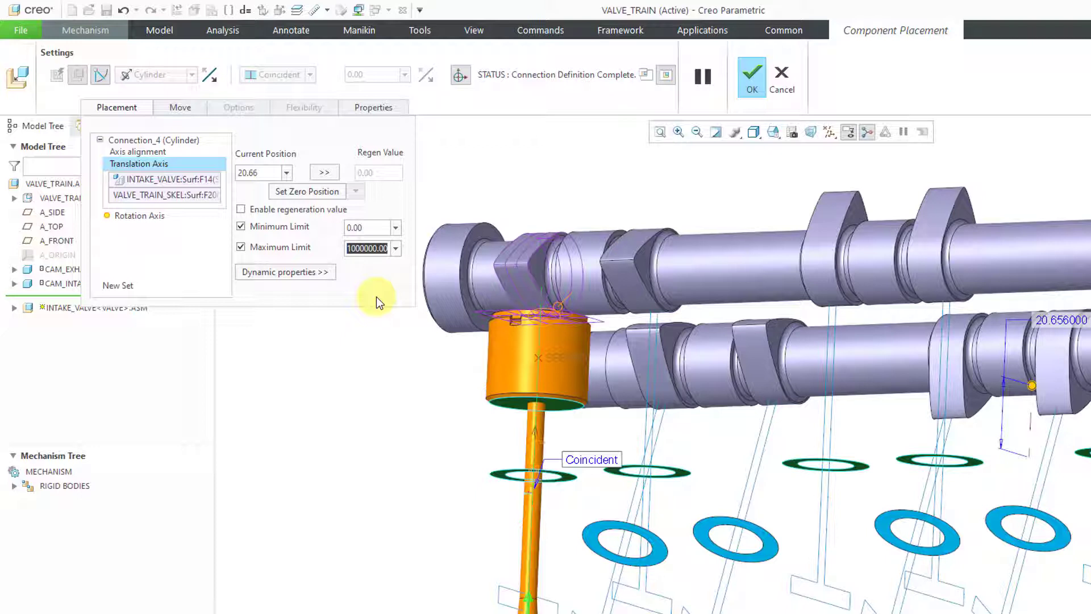
pyautogui.write('25.00')
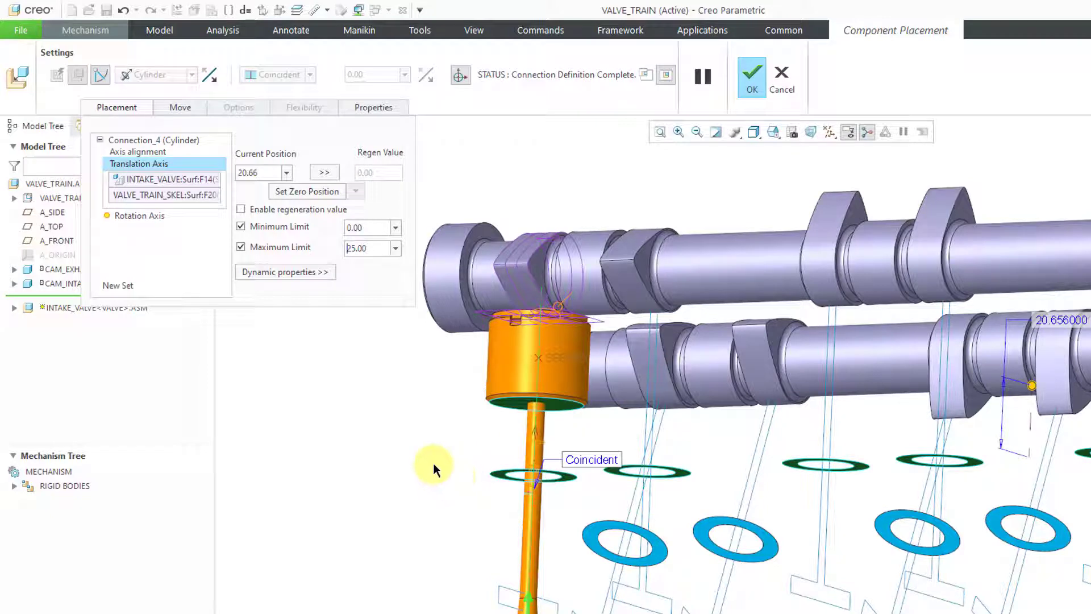
pyautogui.click(753, 89)
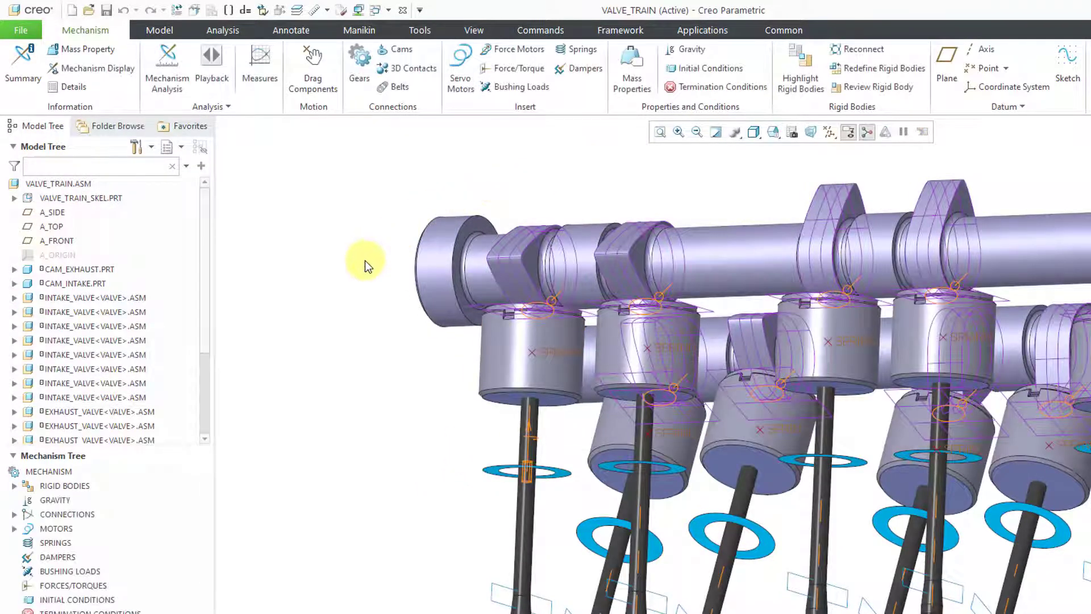
# Turn off the datum point display and enable liftoff for the Cam Follower1 connection at the first intake cam.
pyautogui.click(828, 134)
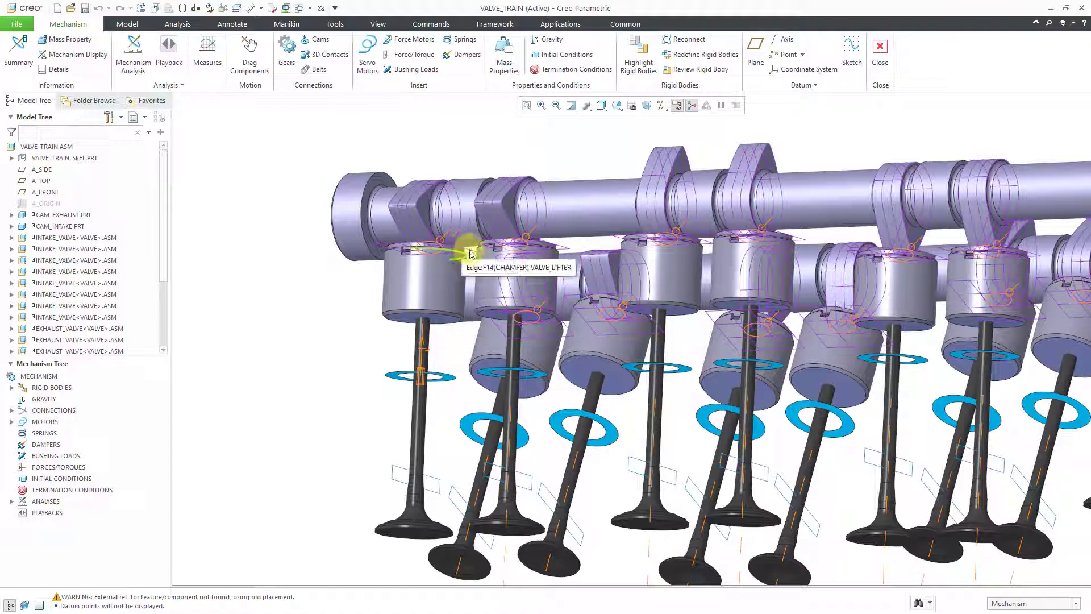
pyautogui.moveTo(462, 237); pyautogui.dragTo(462, 268, button='middle')
pyautogui.moveTo(433, 207); pyautogui.dragTo(437, 328, button='middle')
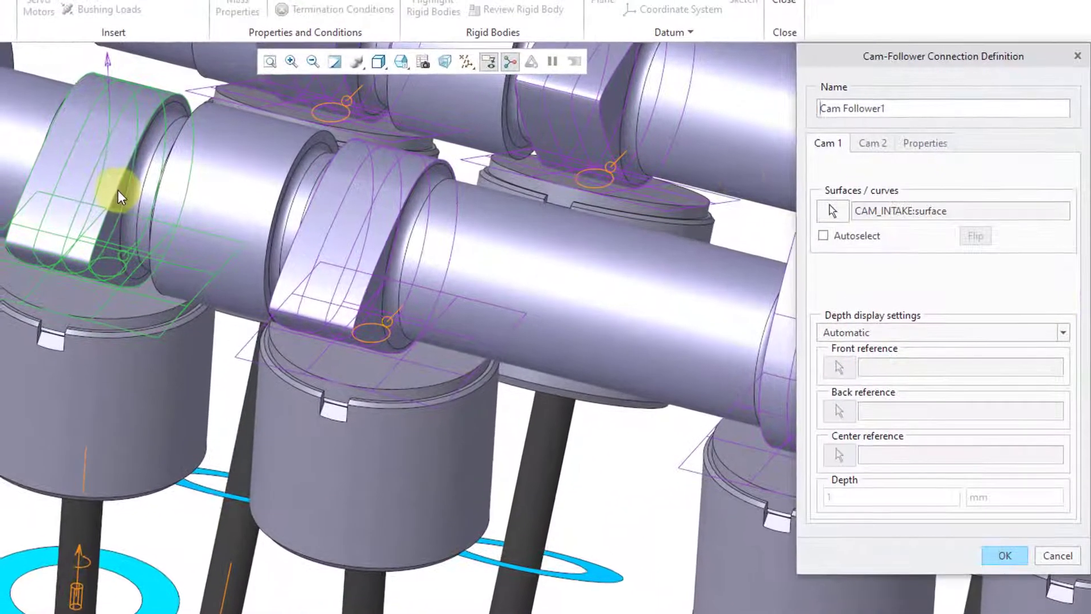
pyautogui.click(935, 143)
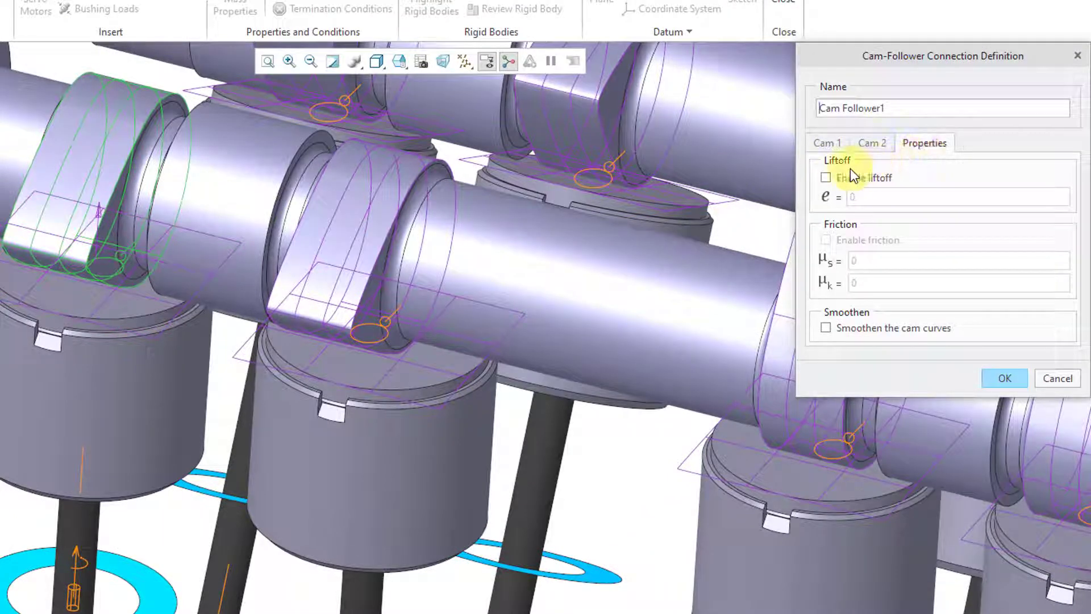
pyautogui.click(827, 178)
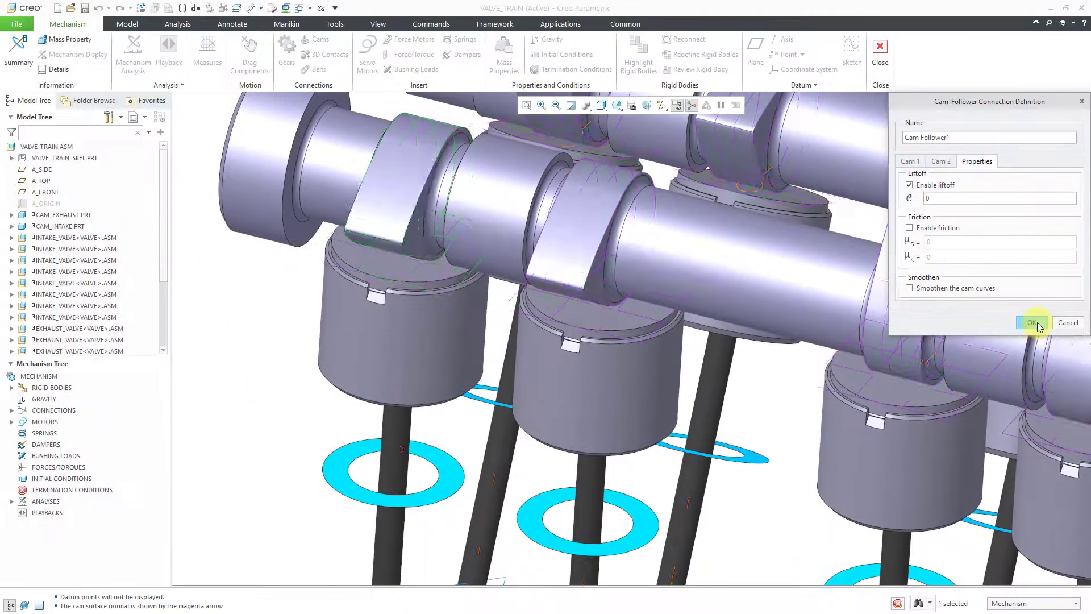
pyautogui.click(1005, 378)
pyautogui.scroll(-5, 398, 350)
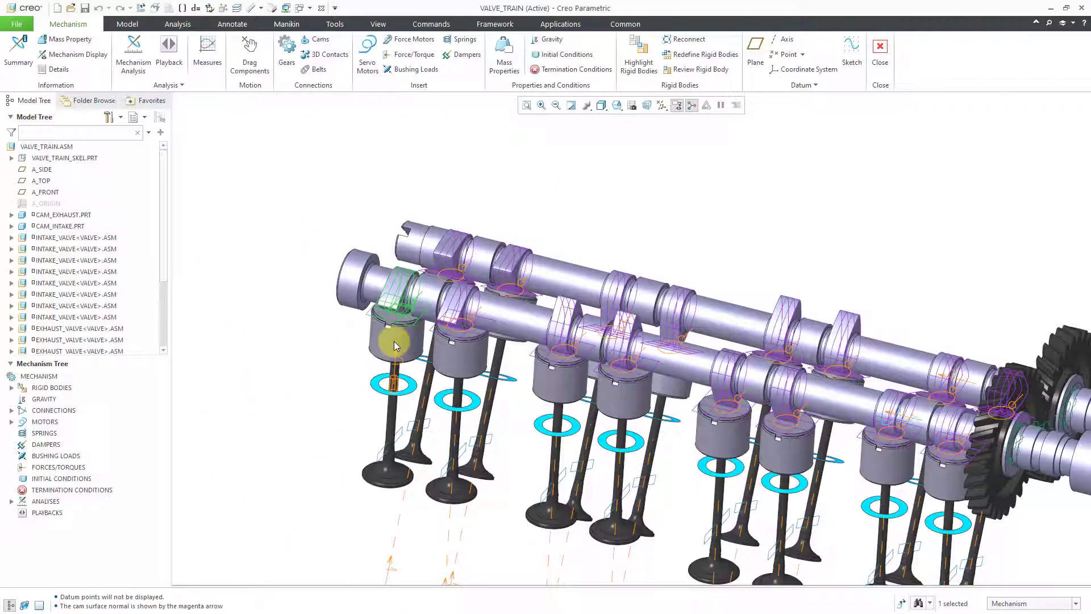
# Hide the joint, cam, gear and servo motor symbols in the mechanism entity display.
pyautogui.keyDown('shift'); pyautogui.moveTo(505, 369); pyautogui.dragTo(440, 306, button='middle'); pyautogui.keyUp('shift')
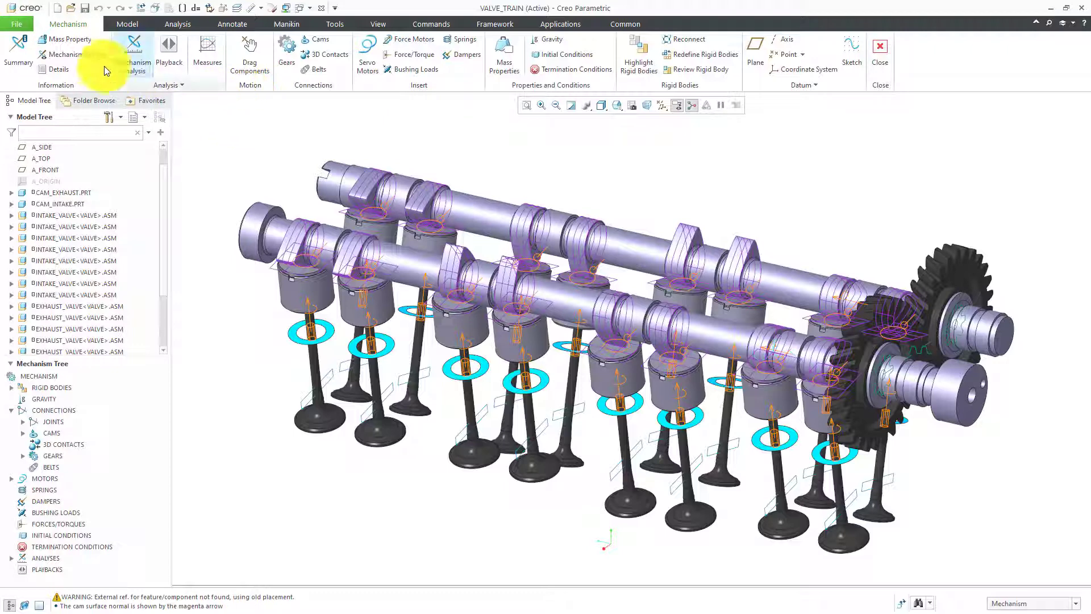
pyautogui.click(86, 57)
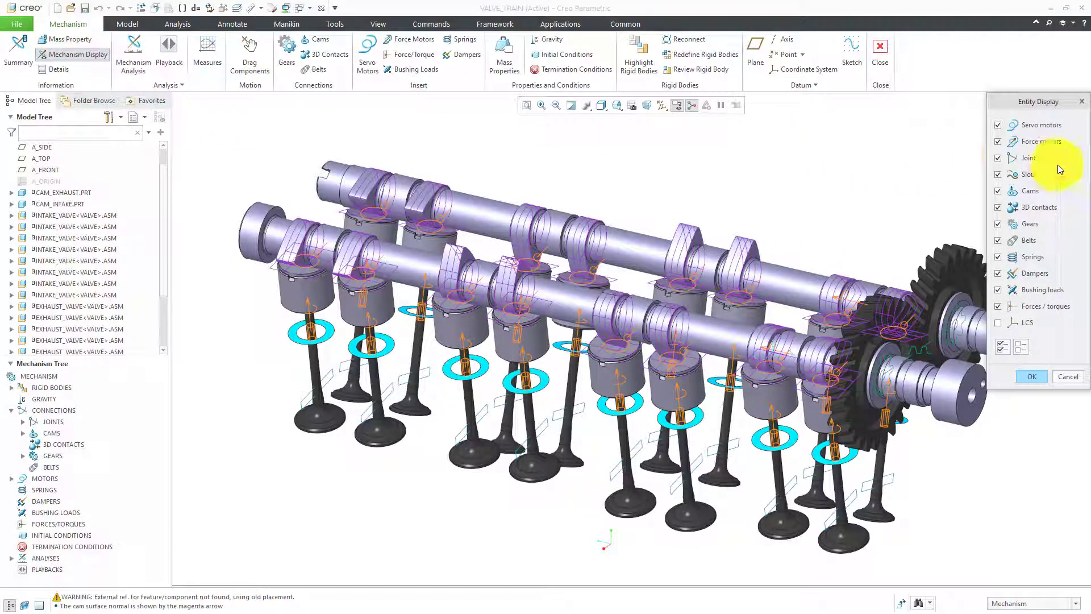
pyautogui.click(1031, 158)
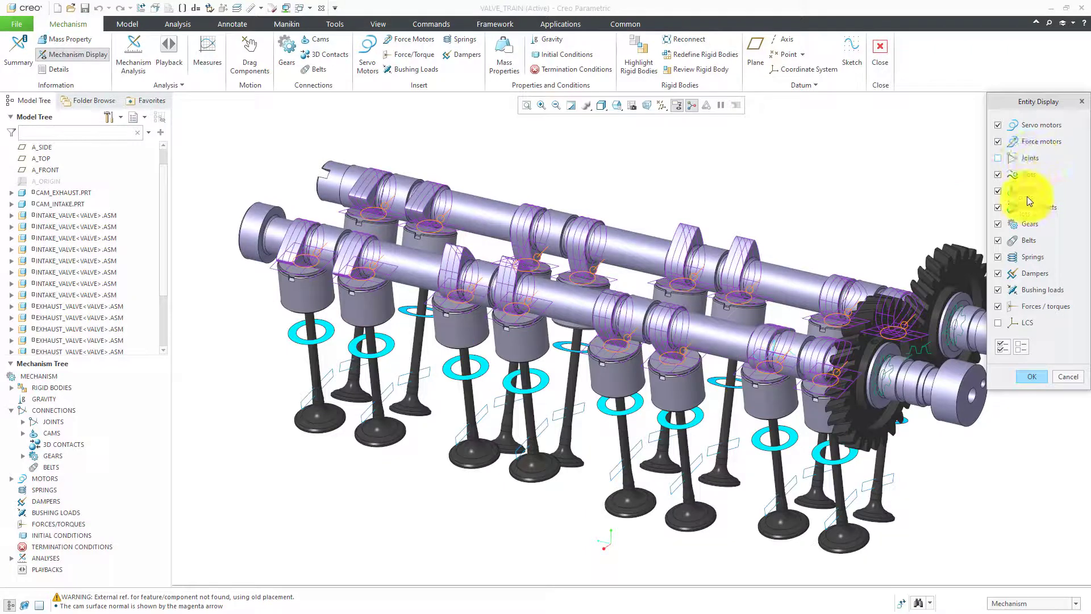
pyautogui.click(1028, 194)
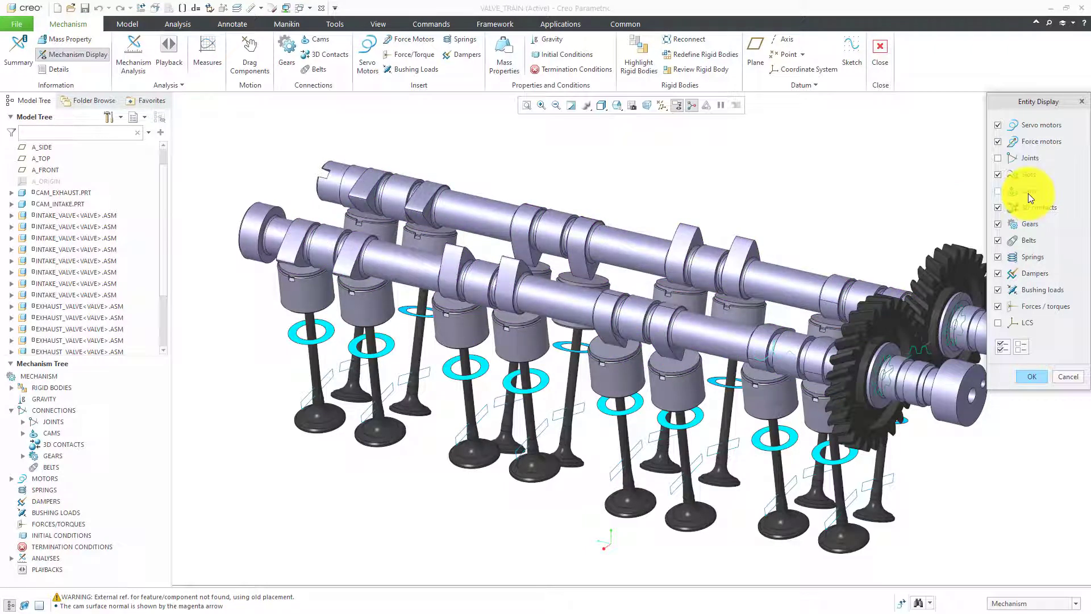
pyautogui.click(1032, 223)
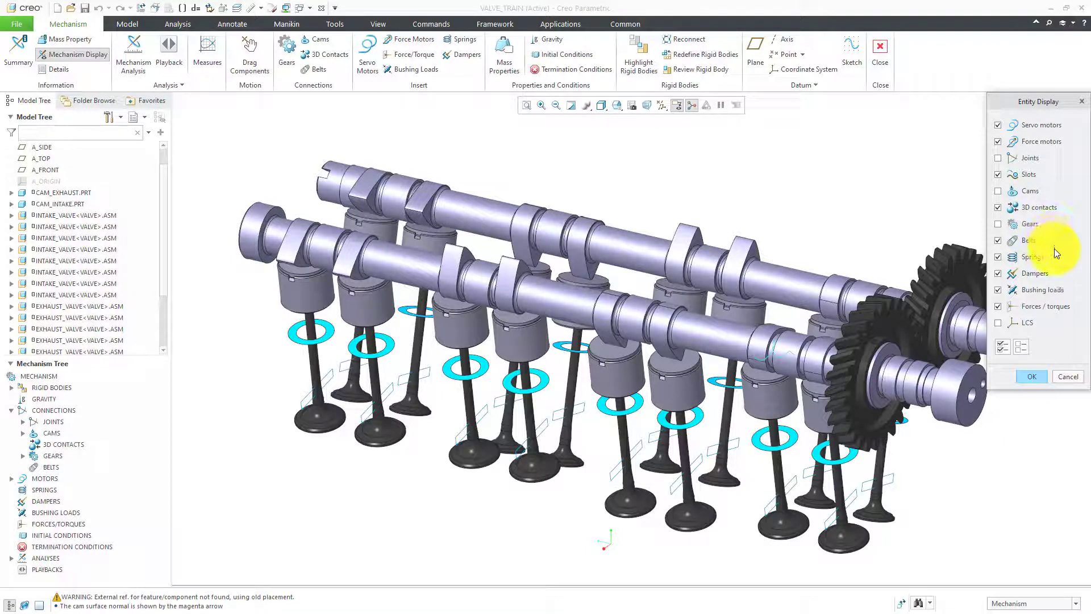
pyautogui.click(1036, 124)
pyautogui.click(1032, 374)
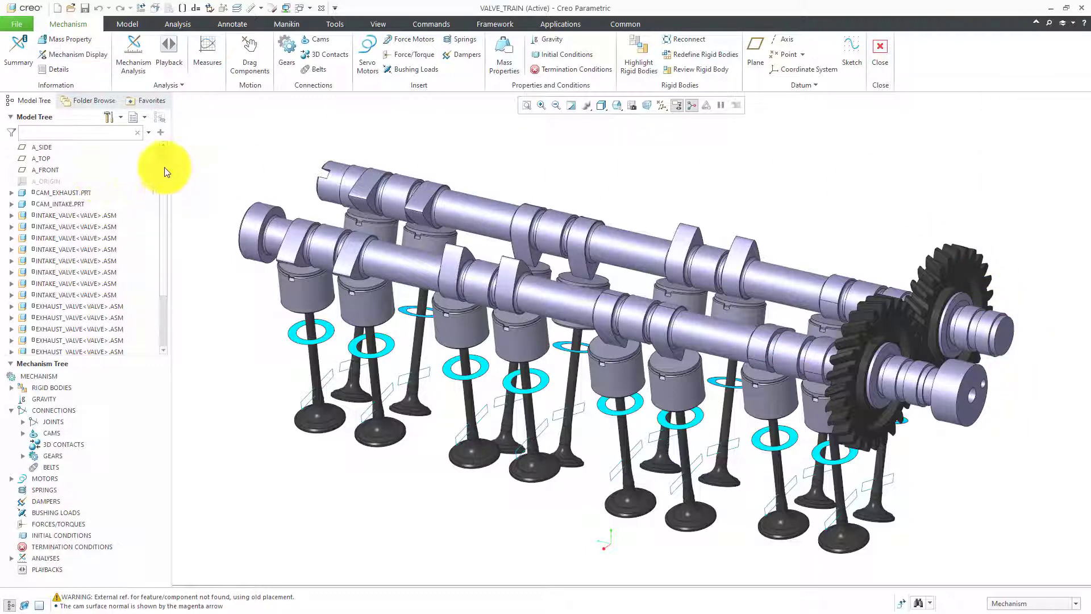
# Hide the skeleton part VALVE_TRAIN_SKEL.PRT in the assembly.
pyautogui.scroll(2, 165, 167)
pyautogui.click(83, 158)
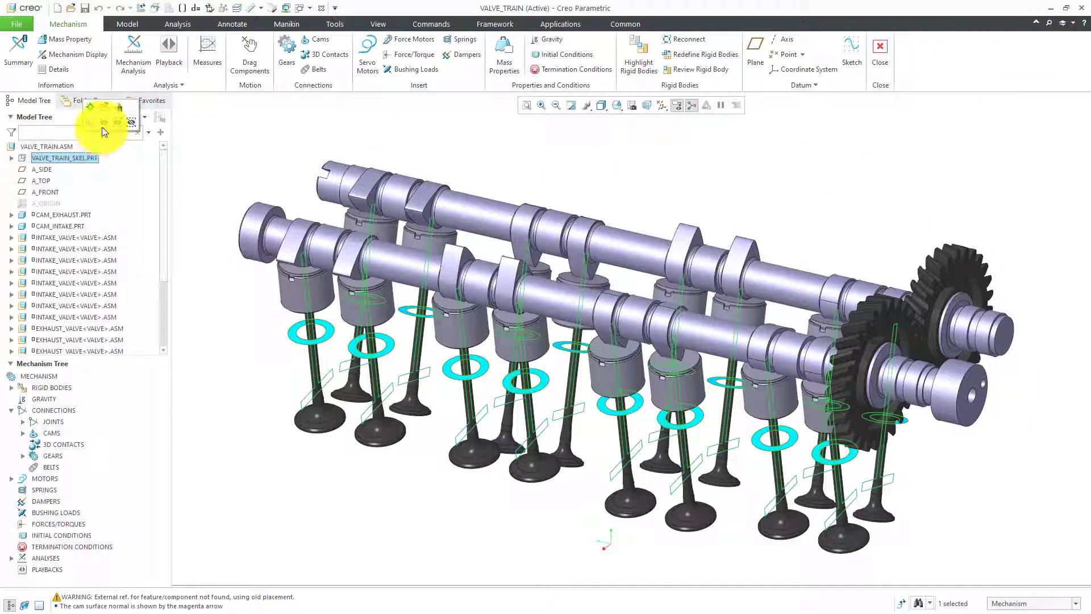
pyautogui.click(104, 122)
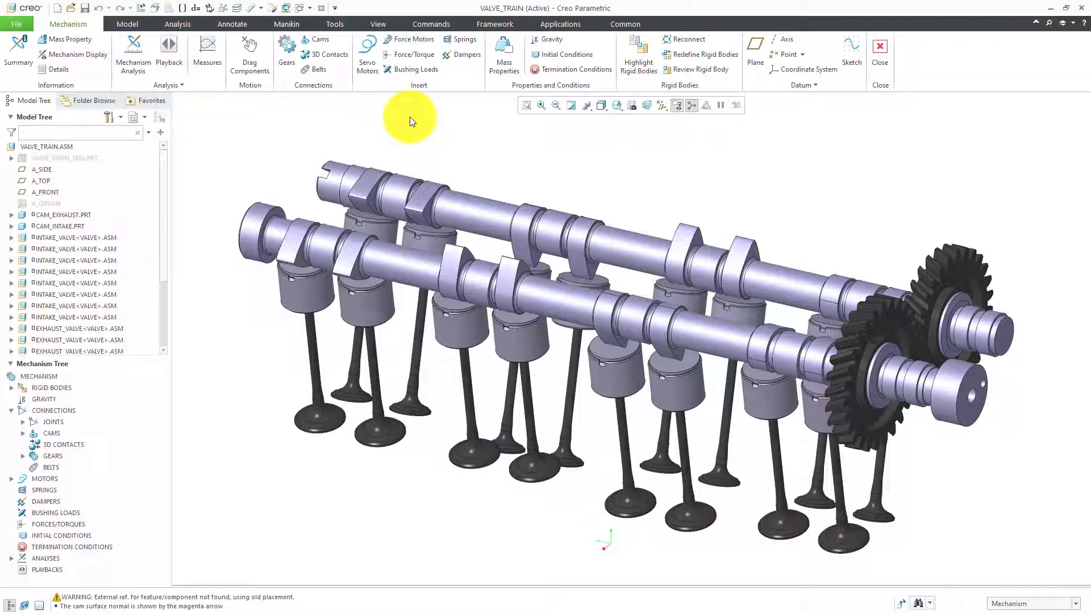
# Define gravity with magnitude 9806.65 mm/sec^2 and direction X 0, Y -1, Z 0.
pyautogui.click(546, 39)
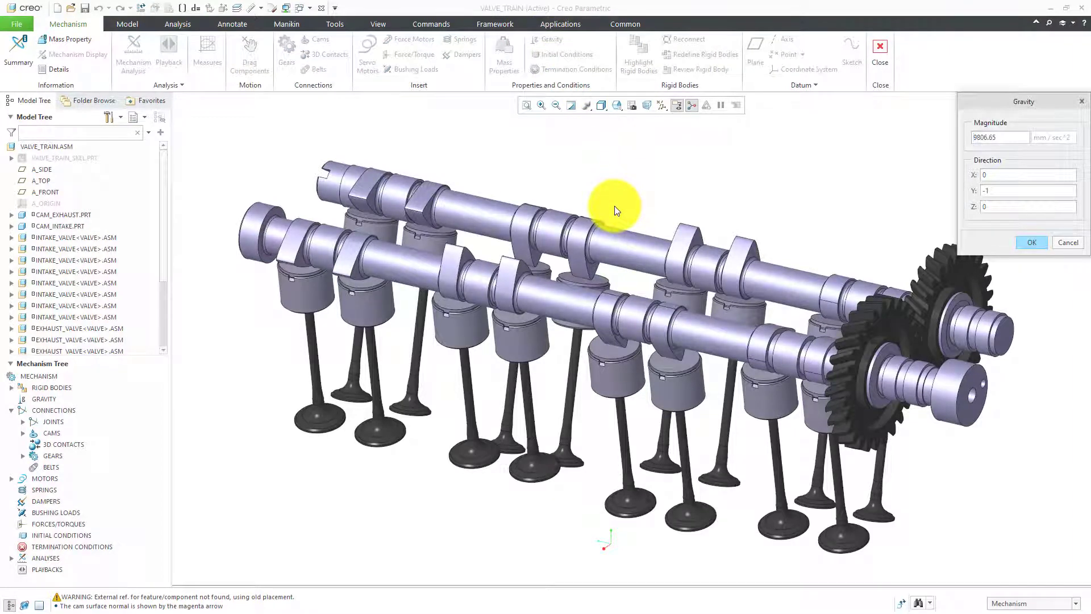
pyautogui.scroll(-3, 615, 206)
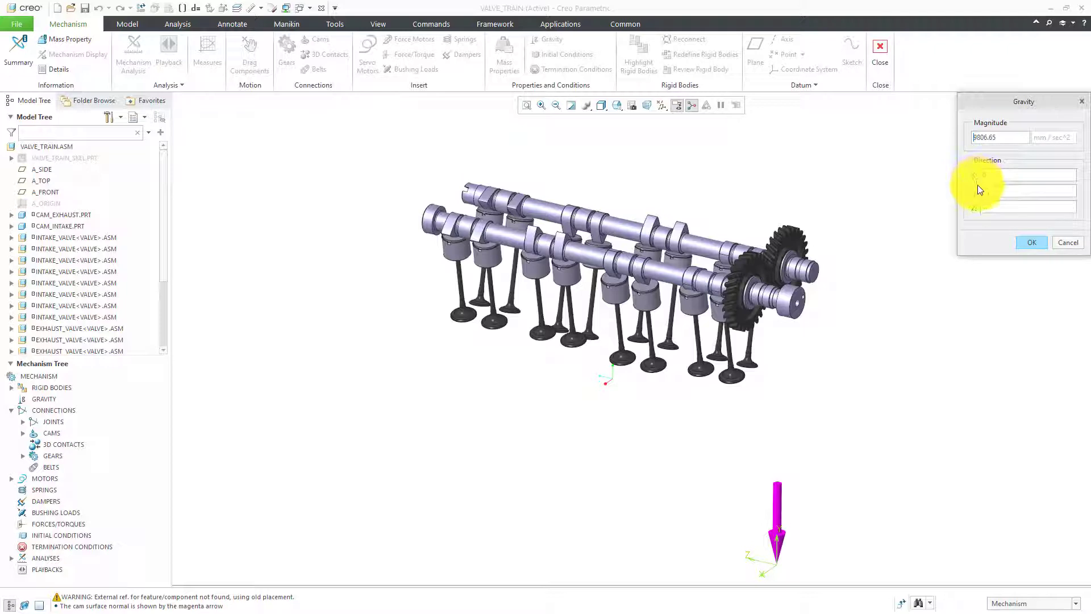
pyautogui.click(1032, 240)
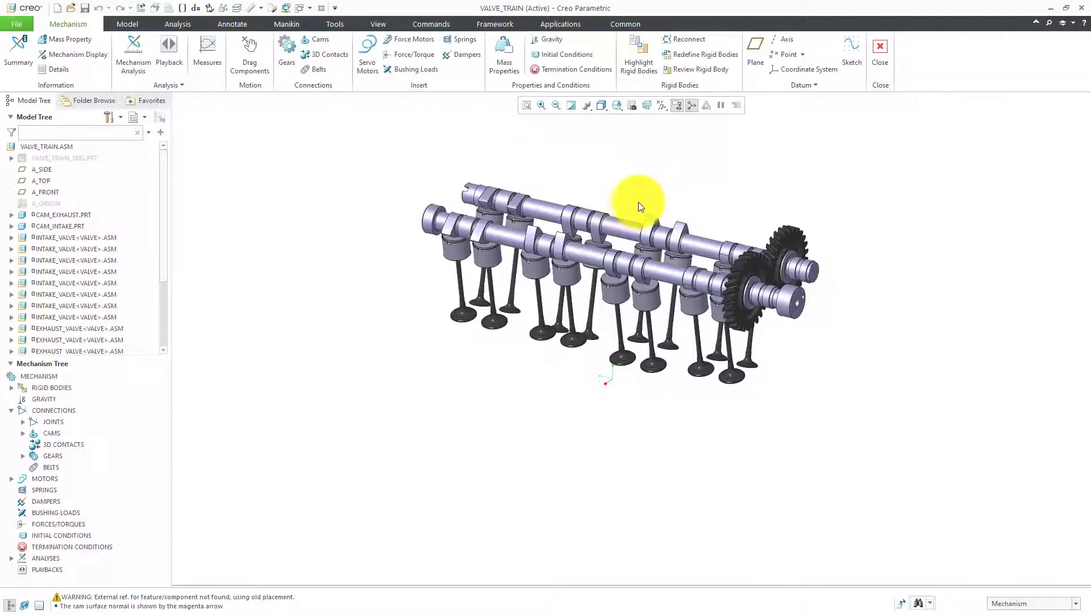
pyautogui.keyDown('ctrl'); pyautogui.moveTo(629, 218); pyautogui.dragTo(646, 335, button='middle'); pyautogui.keyUp('ctrl')
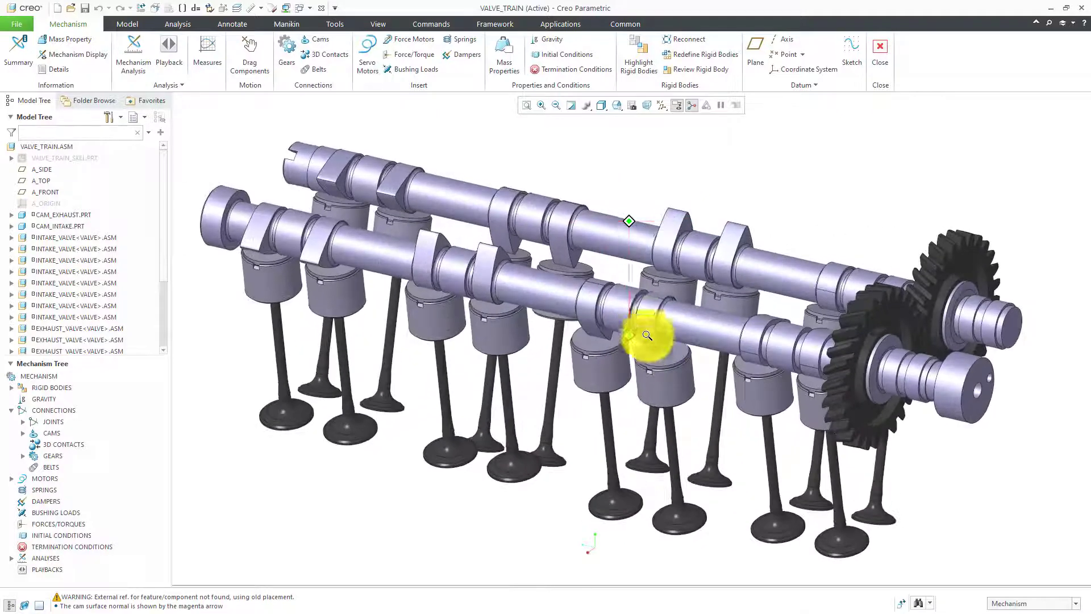
pyautogui.moveTo(638, 273)
pyautogui.keyDown('shift'); pyautogui.mouseDown(button='middle')
pyautogui.moveTo(653, 272)
pyautogui.moveTo(641, 256)
pyautogui.mouseUp(button='middle'); pyautogui.keyUp('shift')
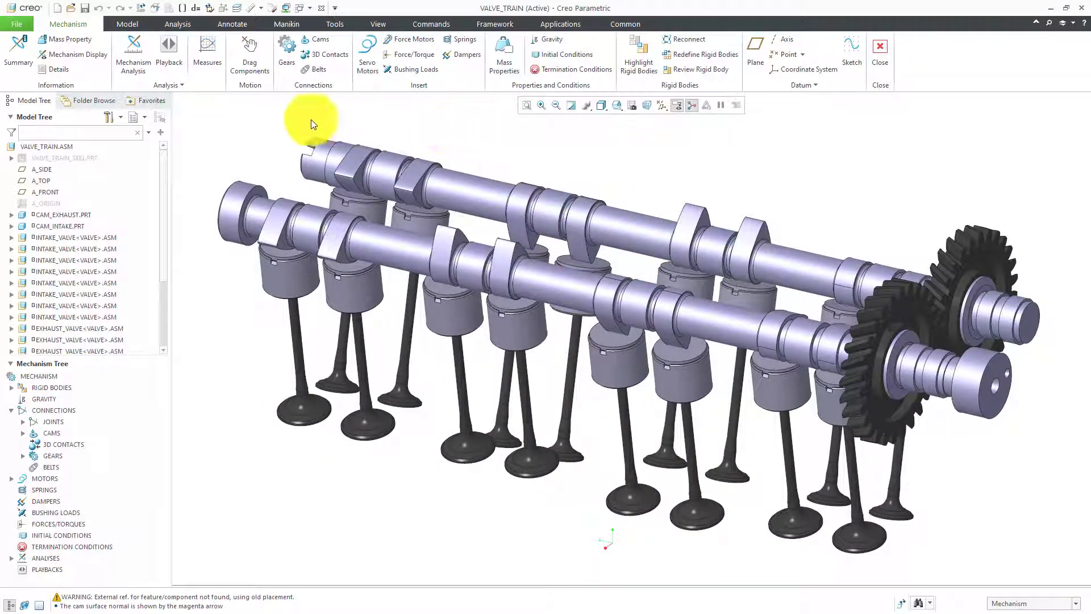
pyautogui.click(139, 64)
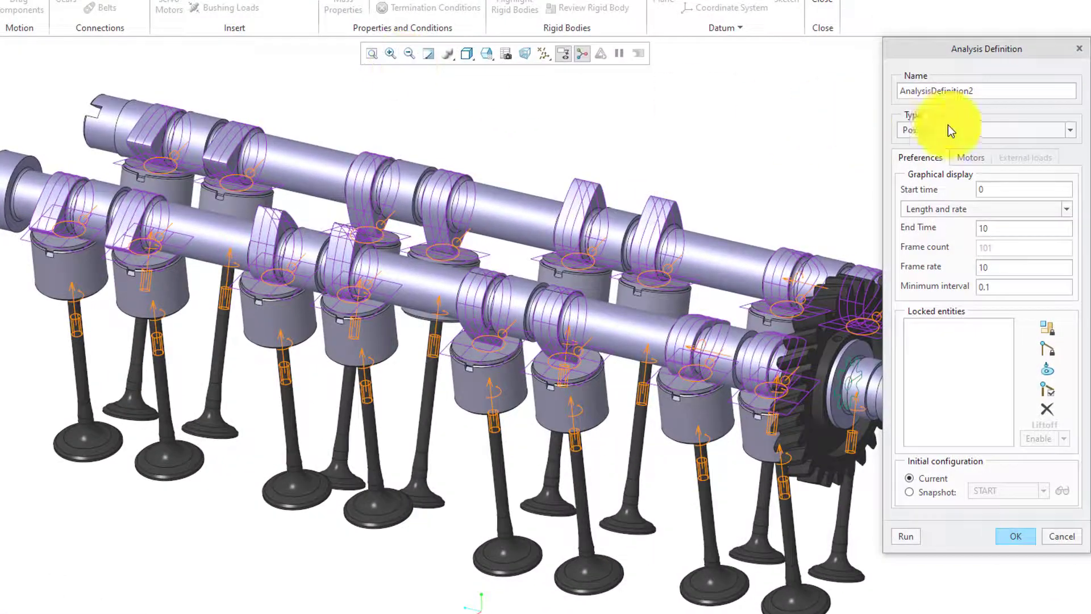
pyautogui.click(1018, 132)
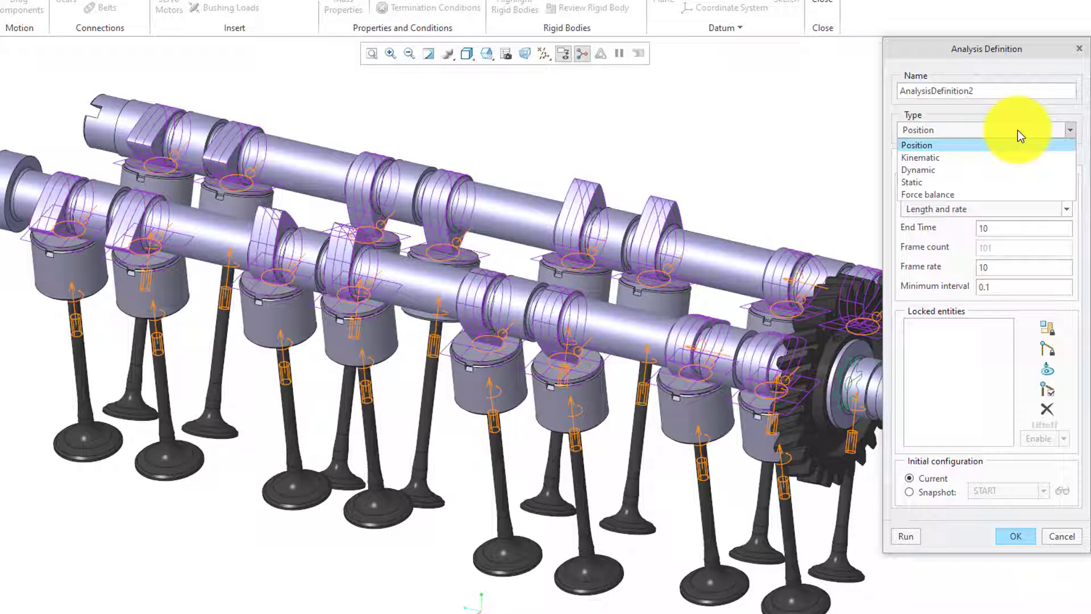
pyautogui.click(1008, 170)
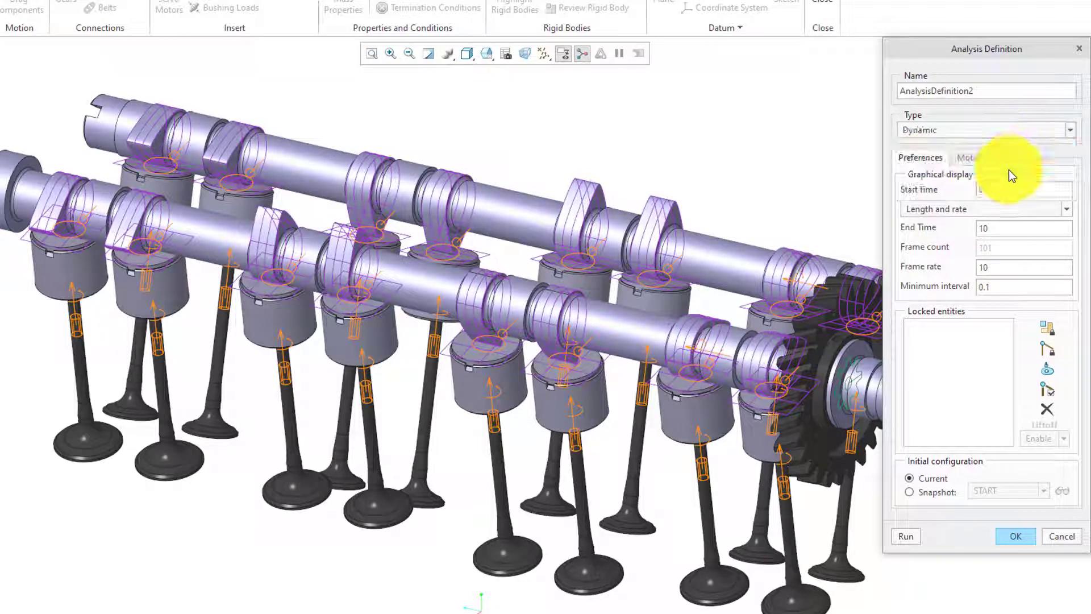
pyautogui.doubleClick(989, 88)
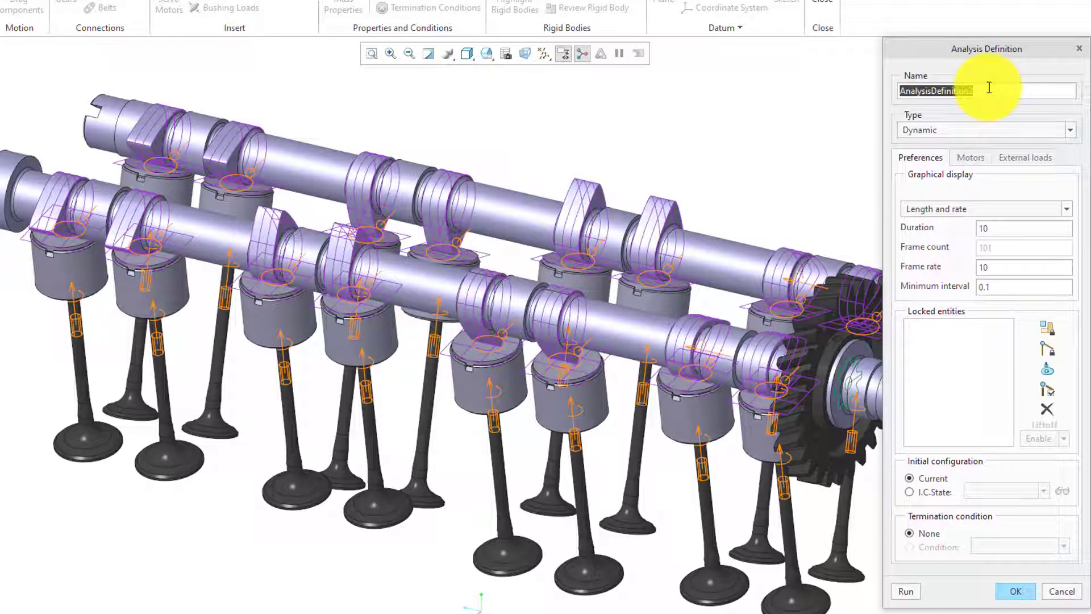
pyautogui.write('DYNAMIC')
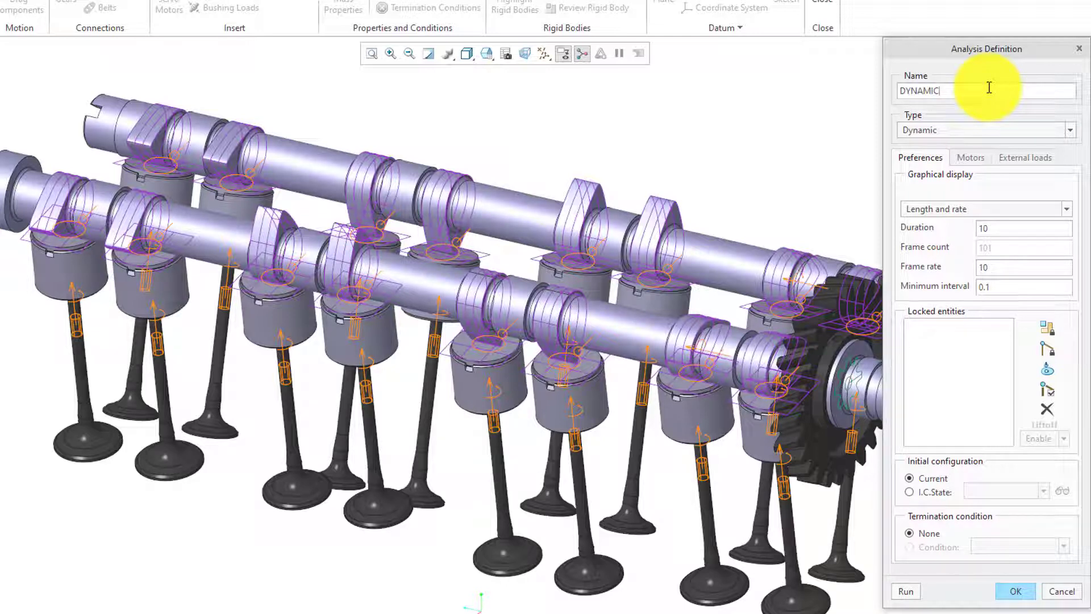
pyautogui.write('-TEST')
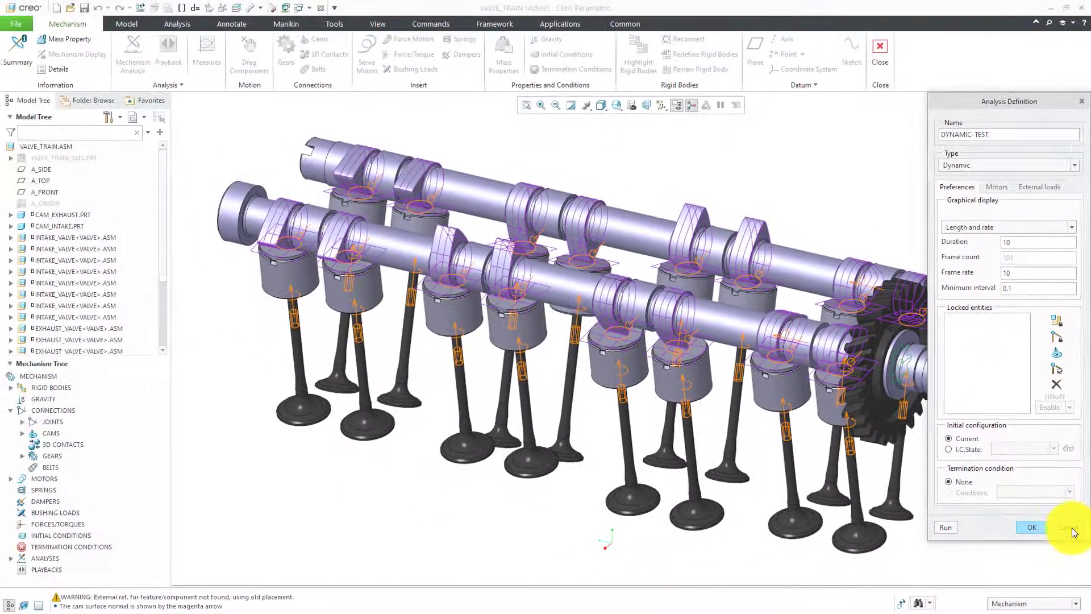
pyautogui.click(1023, 564)
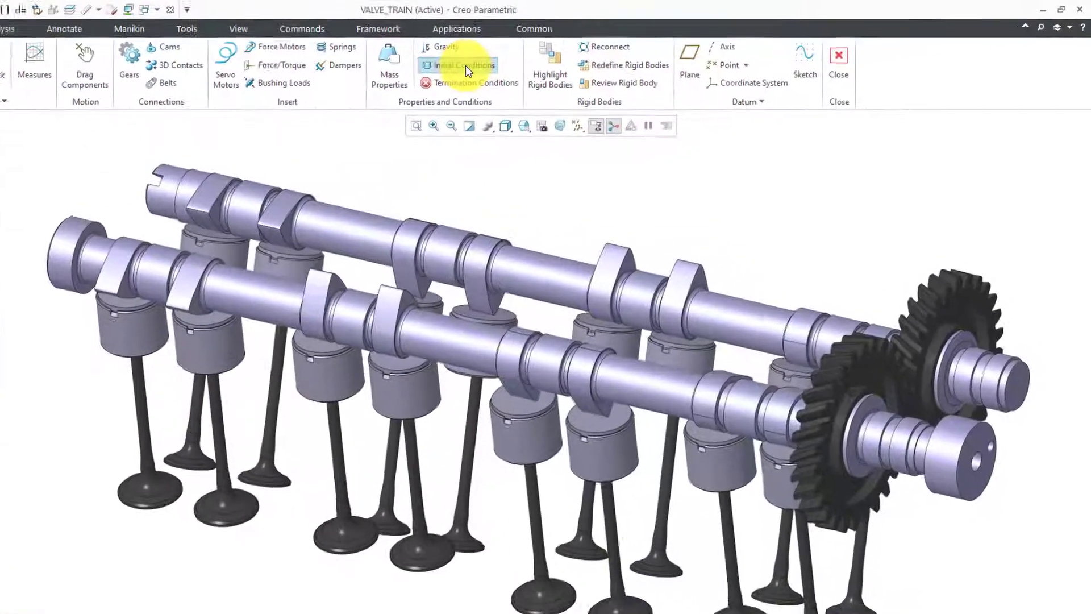
# Create an initial condition that uses the START snapshot, without any velocity conditions.
pyautogui.click(466, 66)
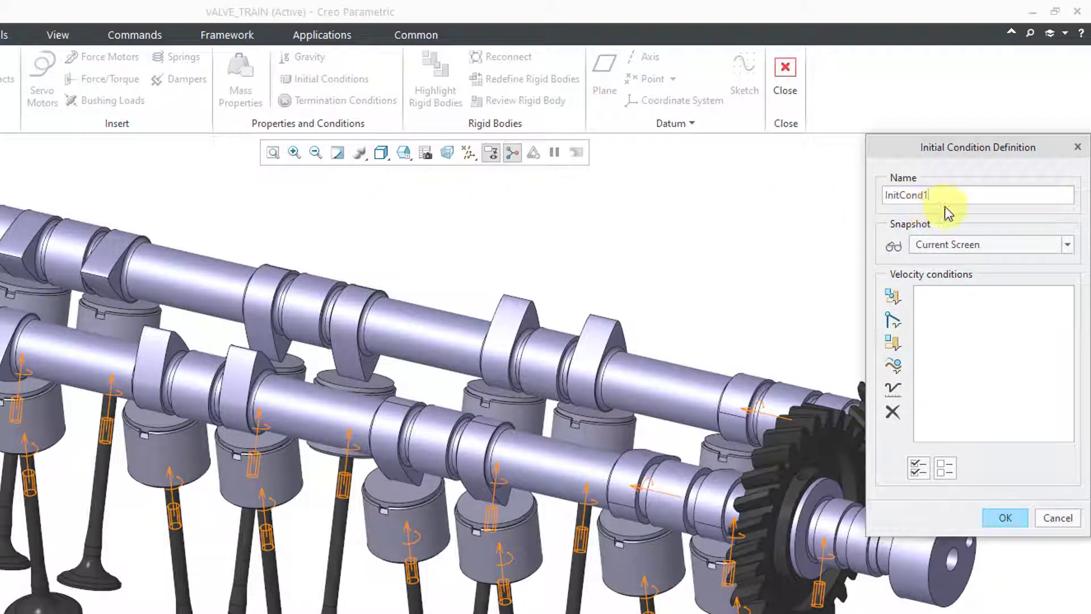
pyautogui.click(982, 244)
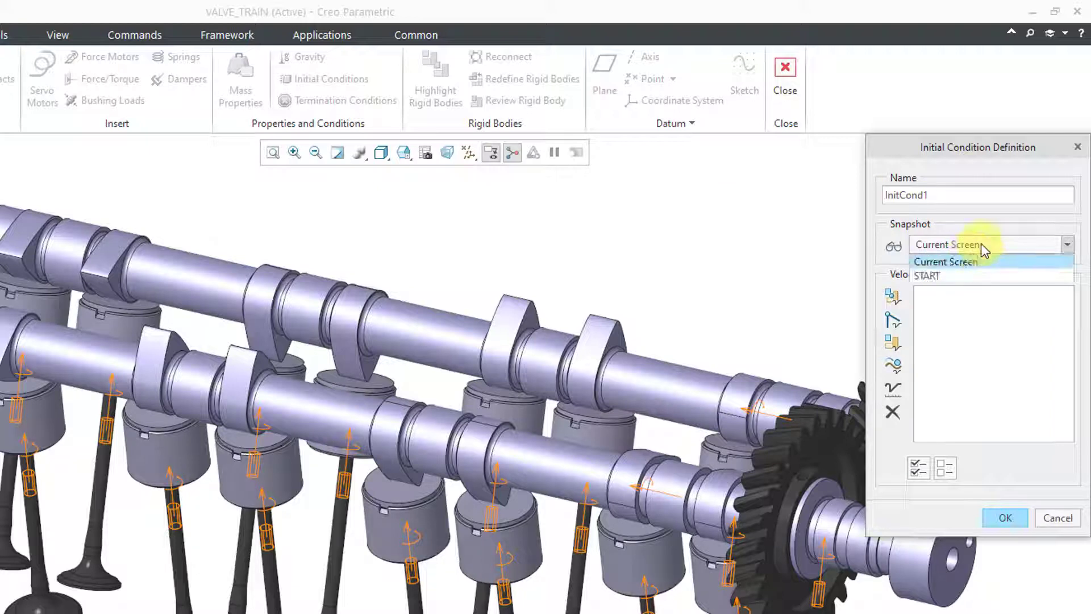
pyautogui.click(975, 276)
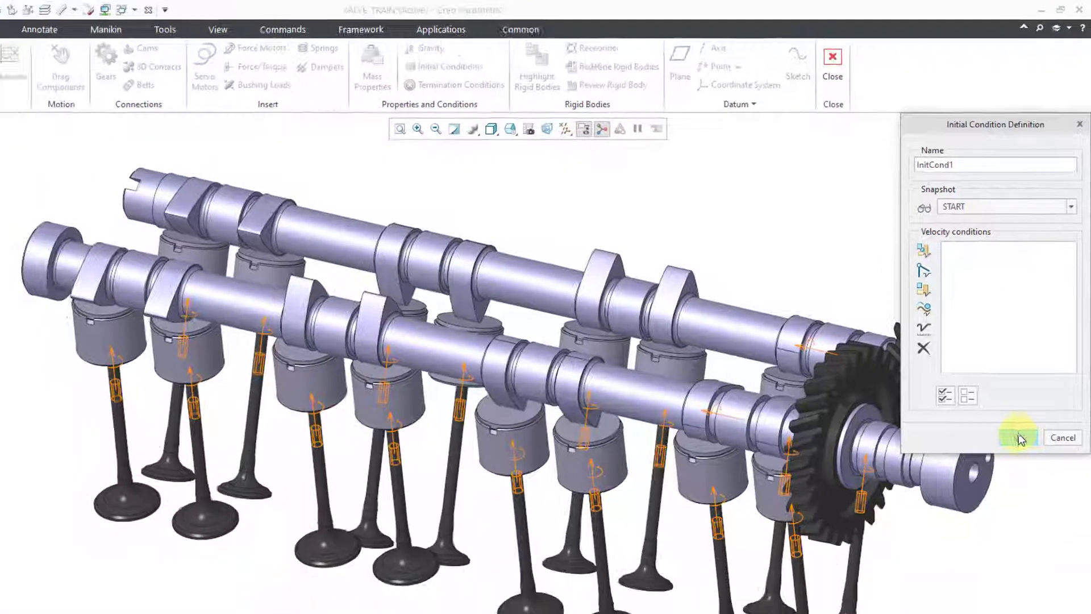
pyautogui.click(1006, 517)
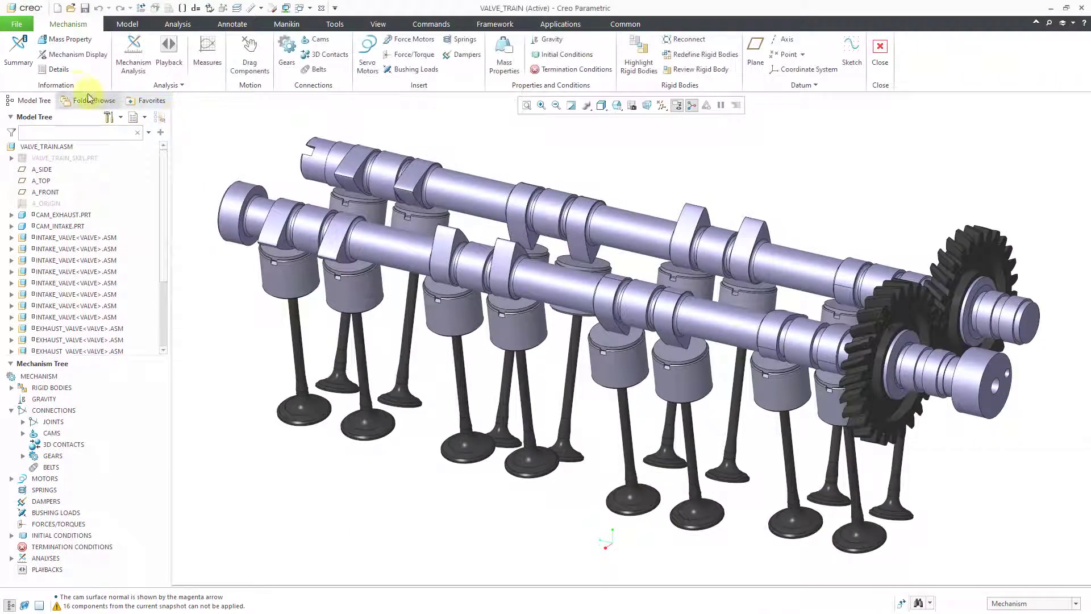
# Start a new mechanism analysis named DYNAMIC-TEST and set its type to Dynamic.
pyautogui.click(126, 55)
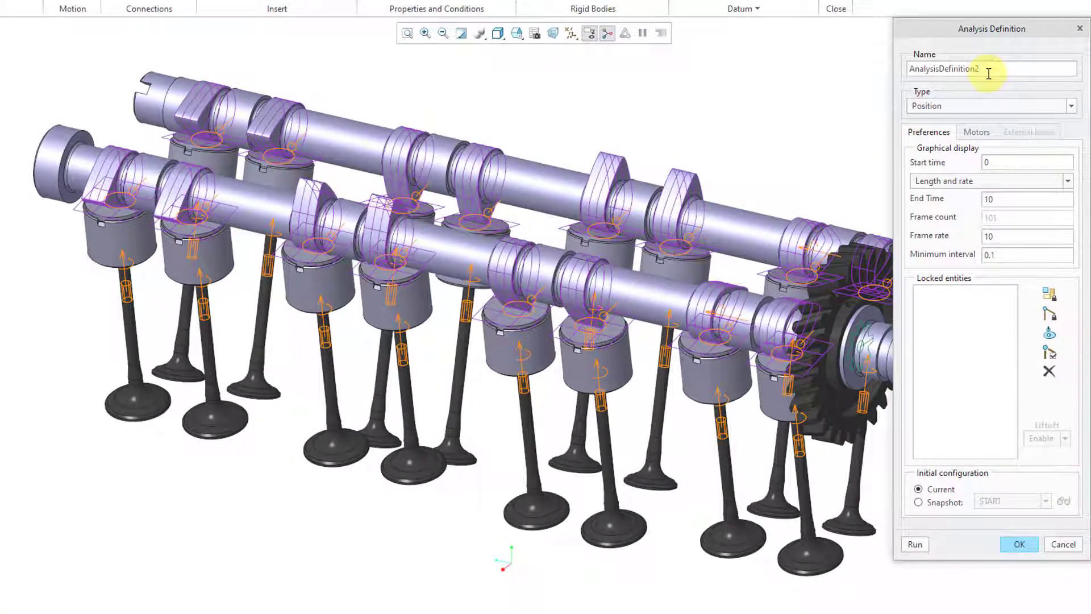
pyautogui.doubleClick(988, 73)
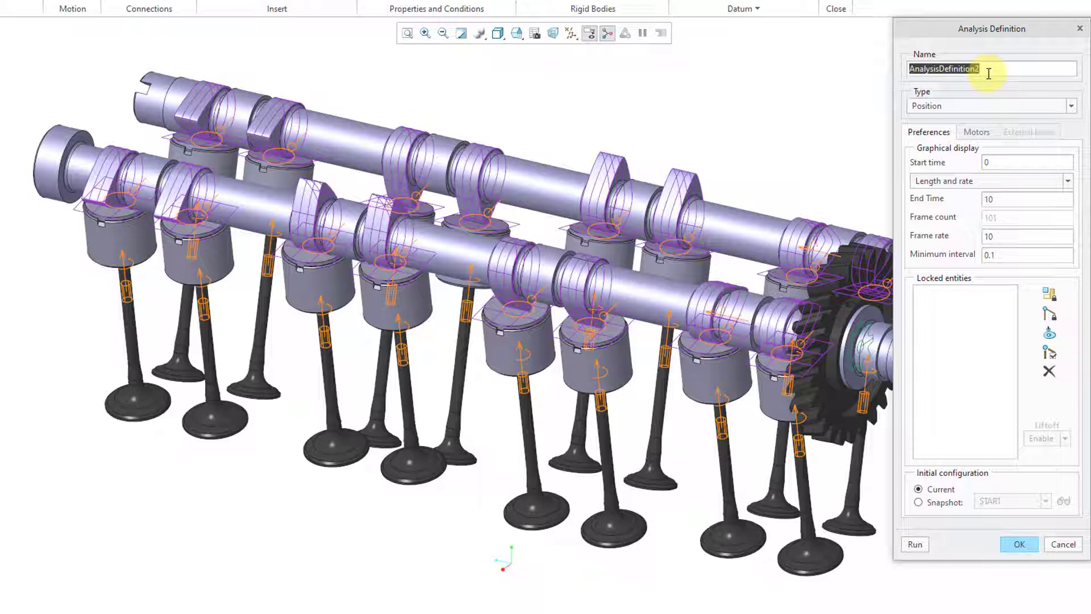
pyautogui.write('DYNAMIC')
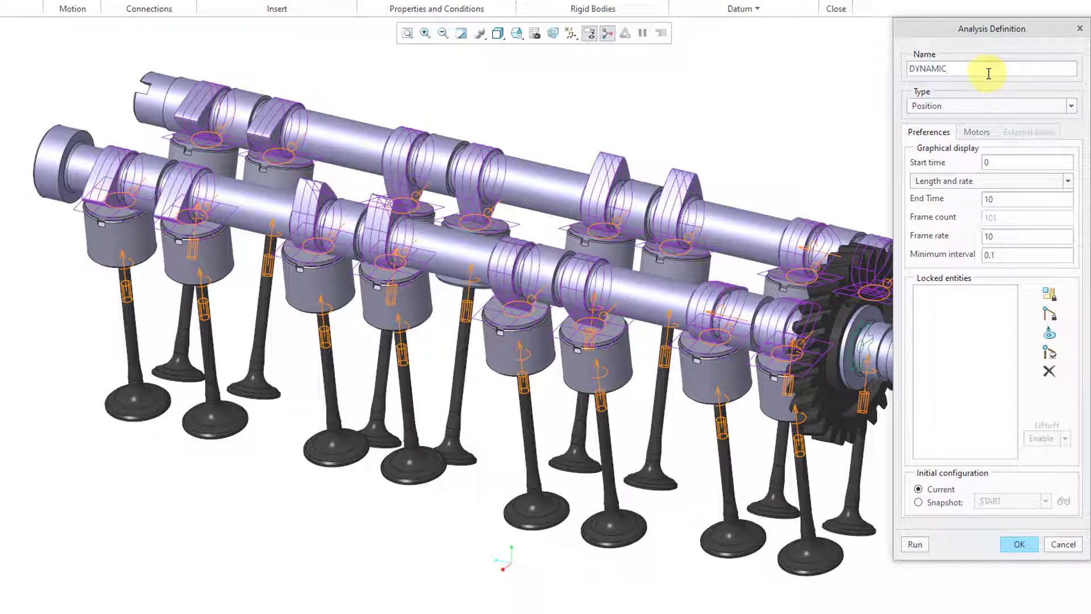
pyautogui.write('-TEST')
pyautogui.click(1029, 109)
pyautogui.click(1022, 144)
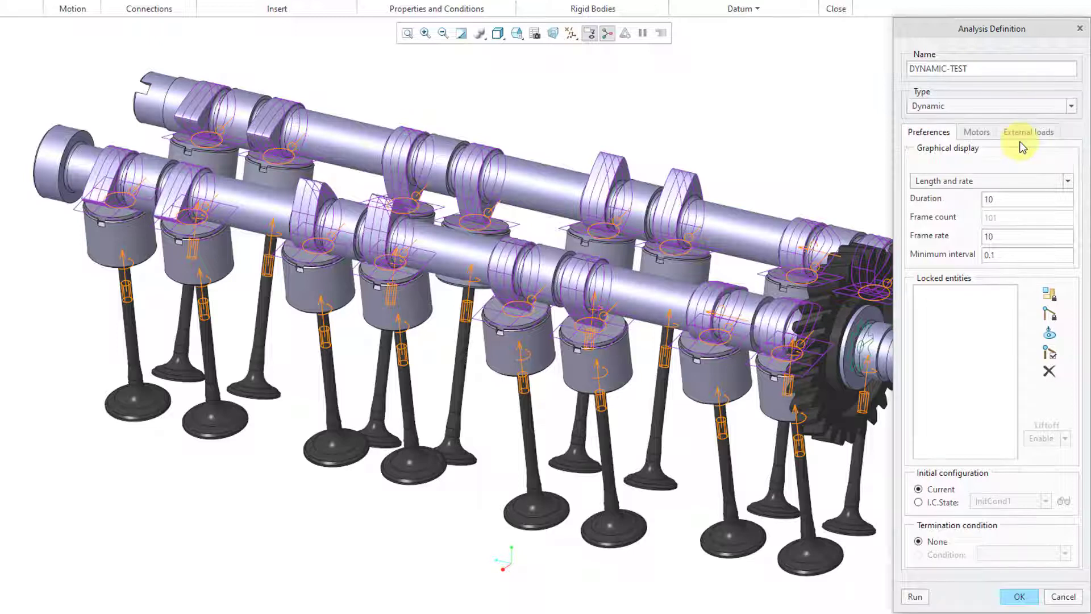
# Set the analysis duration to 16 and the frame rate to 25, and use InitCond1 as the initial configuration.
pyautogui.doubleClick(1014, 198)
pyautogui.write('16')
pyautogui.doubleClick(1004, 238)
pyautogui.write('24')
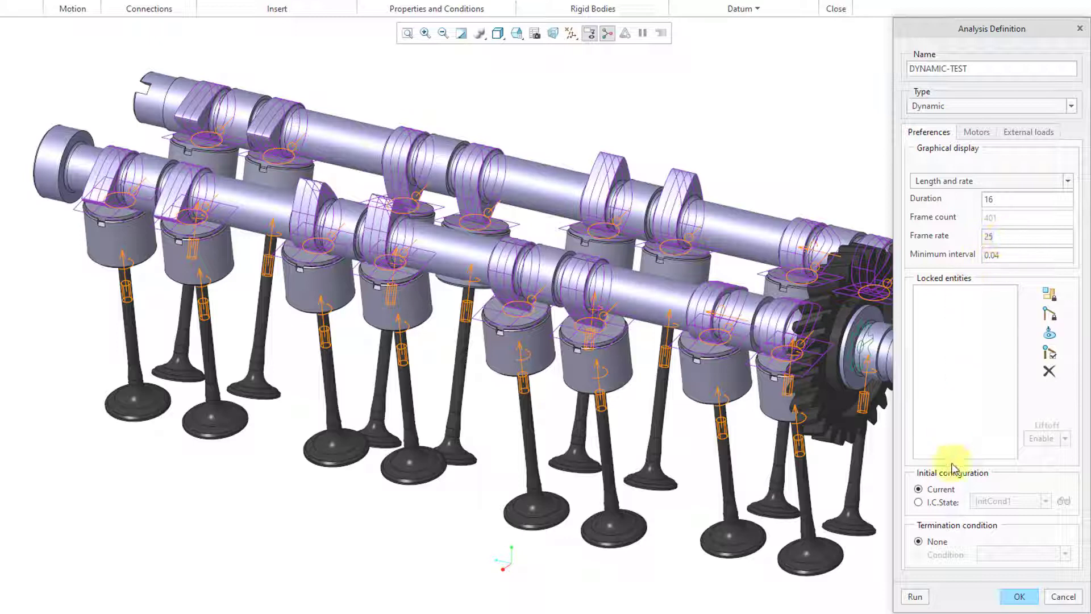
pyautogui.click(941, 506)
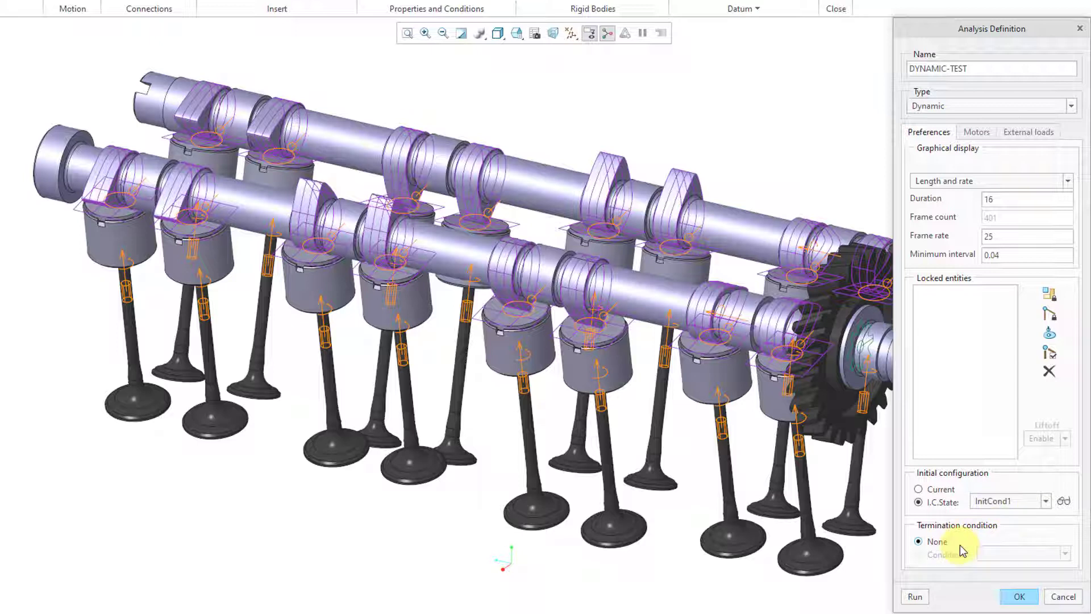
# Check the motor assigned to DYNAMIC-TEST and enable gravity among its external loads, leaving friction off.
pyautogui.click(976, 133)
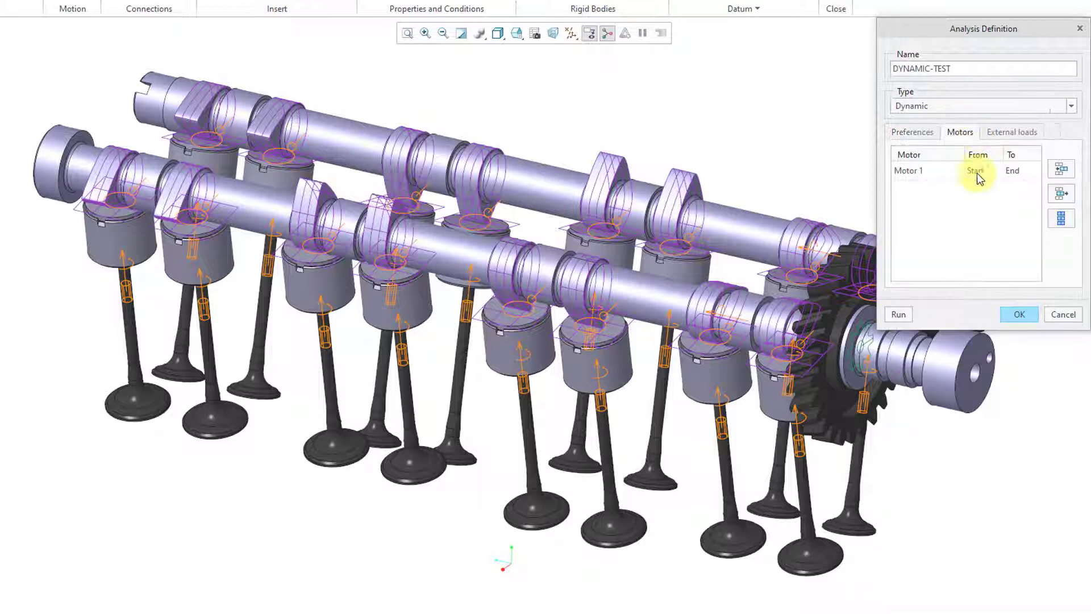
pyautogui.click(1014, 133)
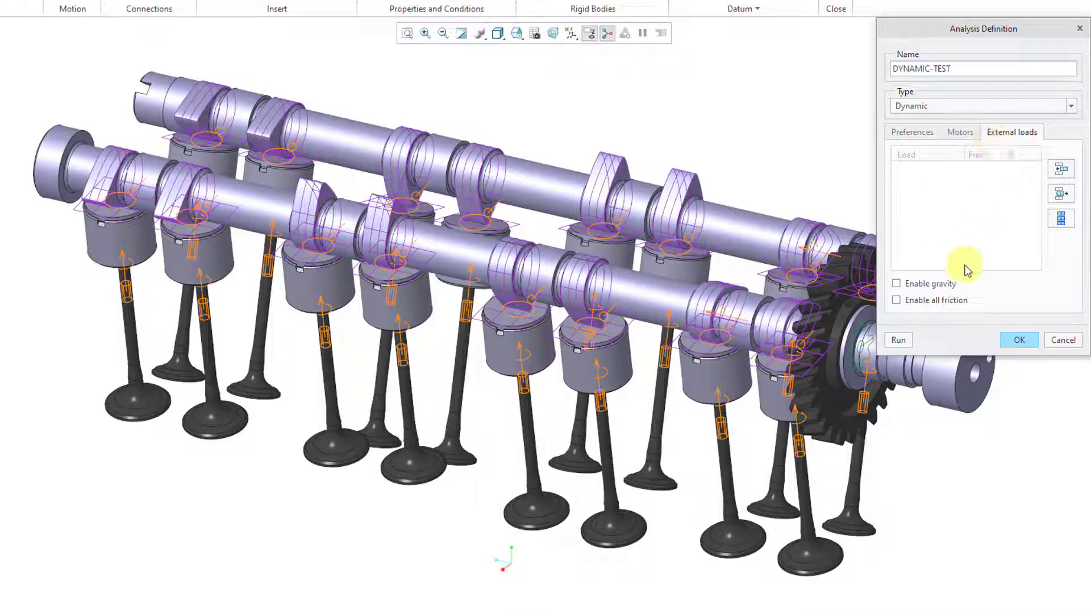
pyautogui.click(939, 286)
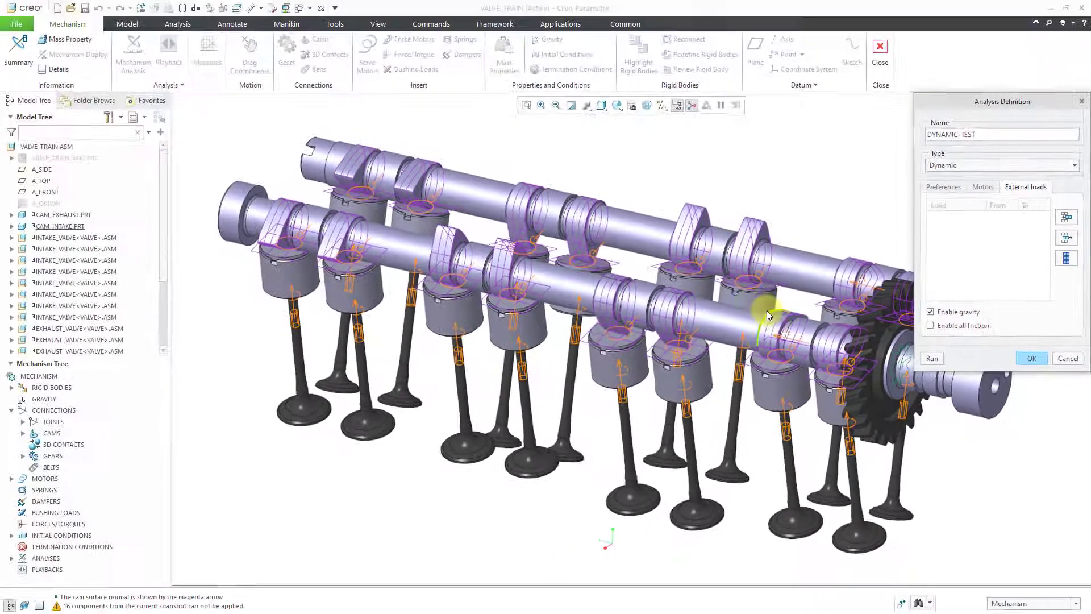
pyautogui.moveTo(699, 283); pyautogui.dragTo(647, 290)
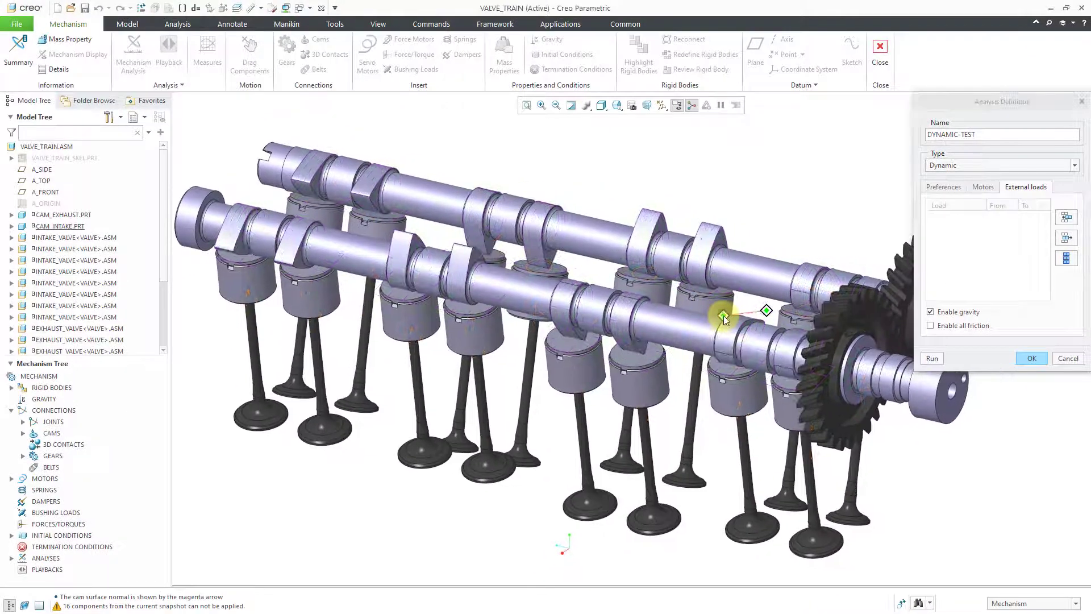
pyautogui.moveTo(724, 316); pyautogui.dragTo(723, 312)
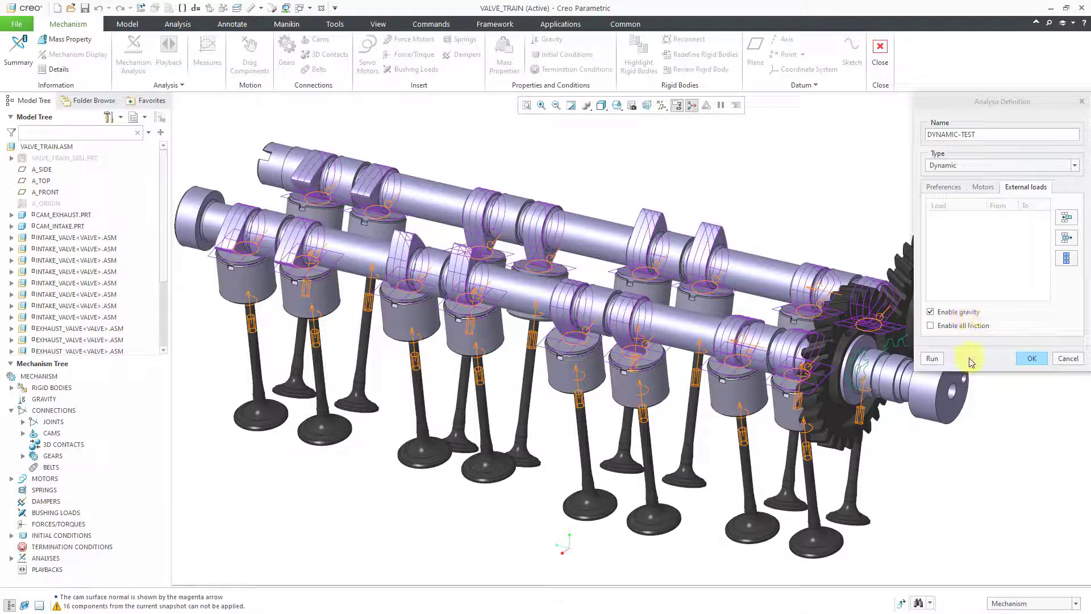
# Run the DYNAMIC-TEST analysis with gravity enabled and friction off.
pyautogui.click(932, 358)
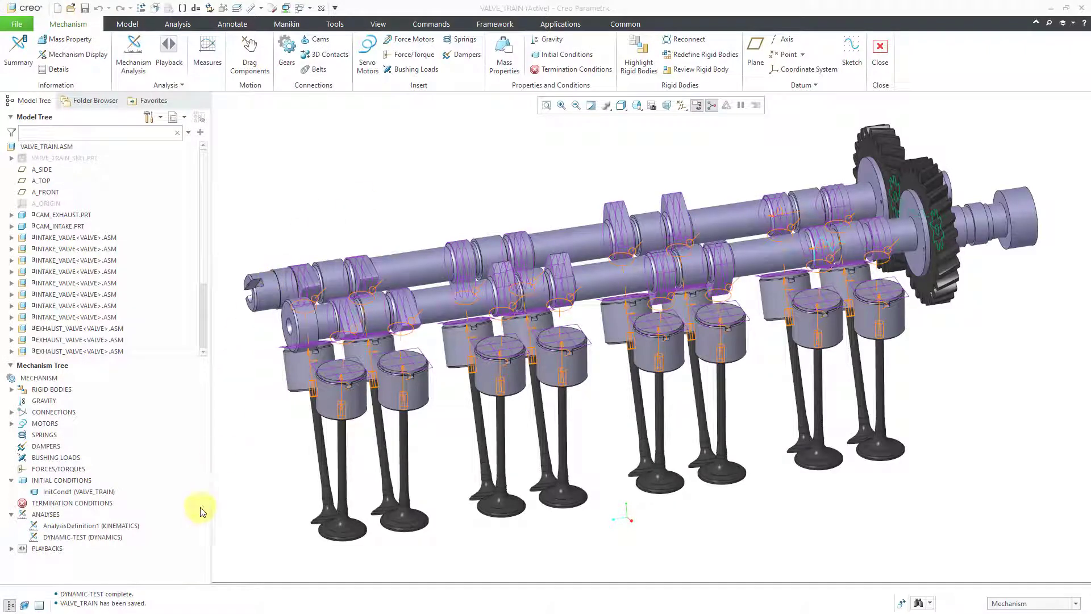
# Edit the DYNAMIC-TEST definition, setting the frame rate to 100 and leaving gravity and friction disabled among the external loads.
pyautogui.click(113, 537)
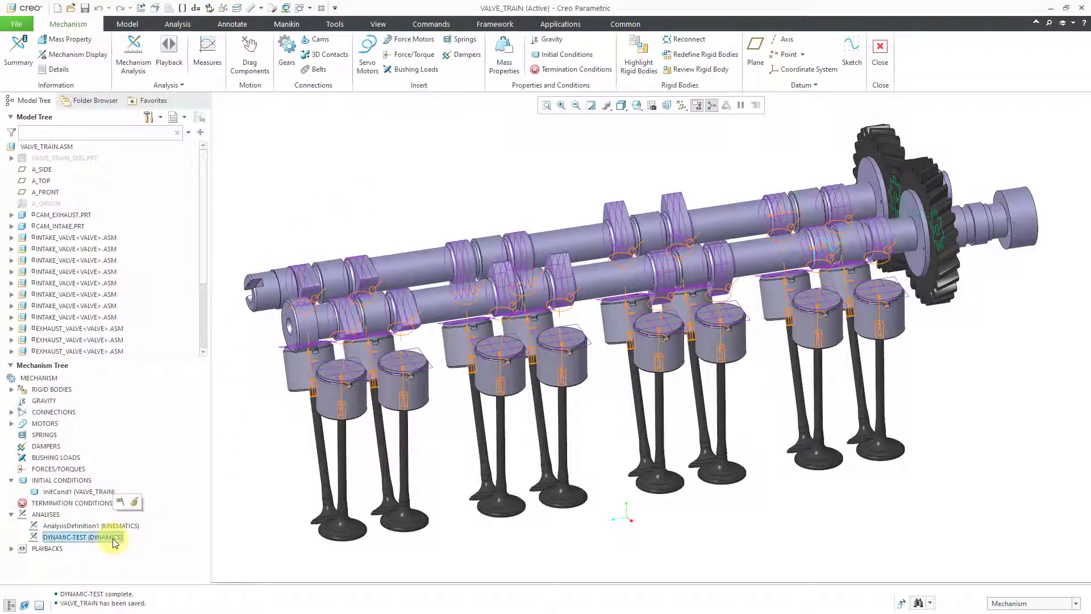
pyautogui.click(137, 504)
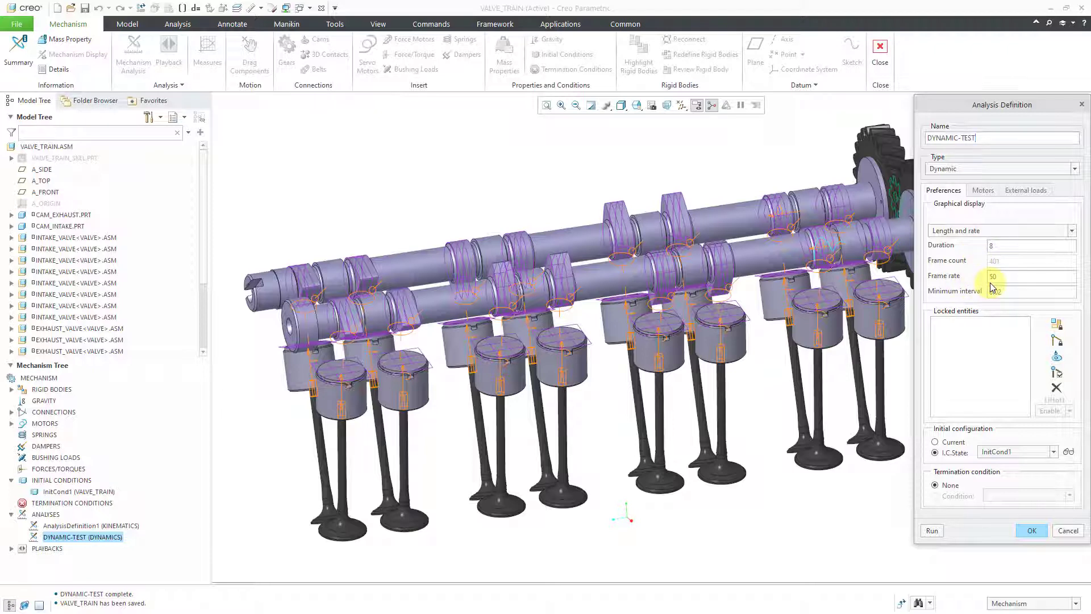
pyautogui.click(1032, 277)
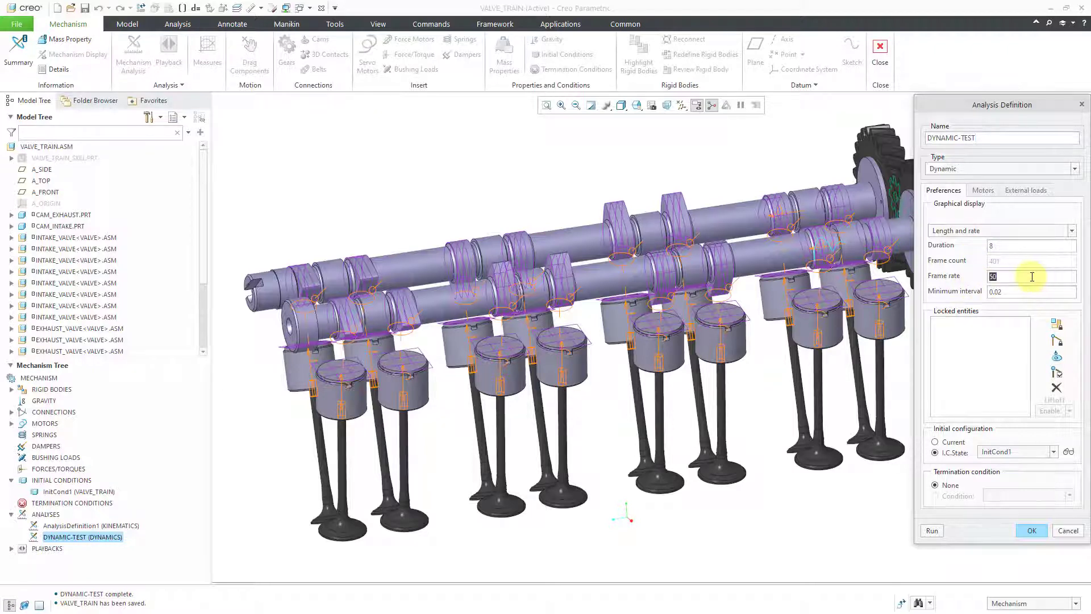
pyautogui.write('100')
pyautogui.click(983, 190)
pyautogui.click(1028, 189)
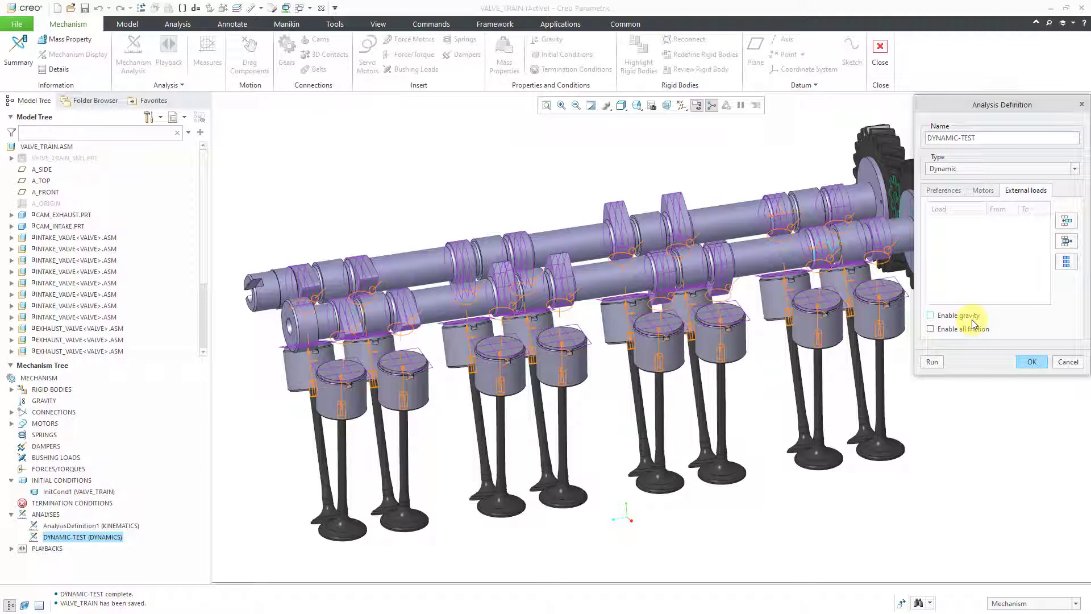
# Rerun the DYNAMIC-TEST analysis with the whole valve train in view, overwriting the existing result set, and inspect the cam and valve contacts.
pyautogui.click(38, 606)
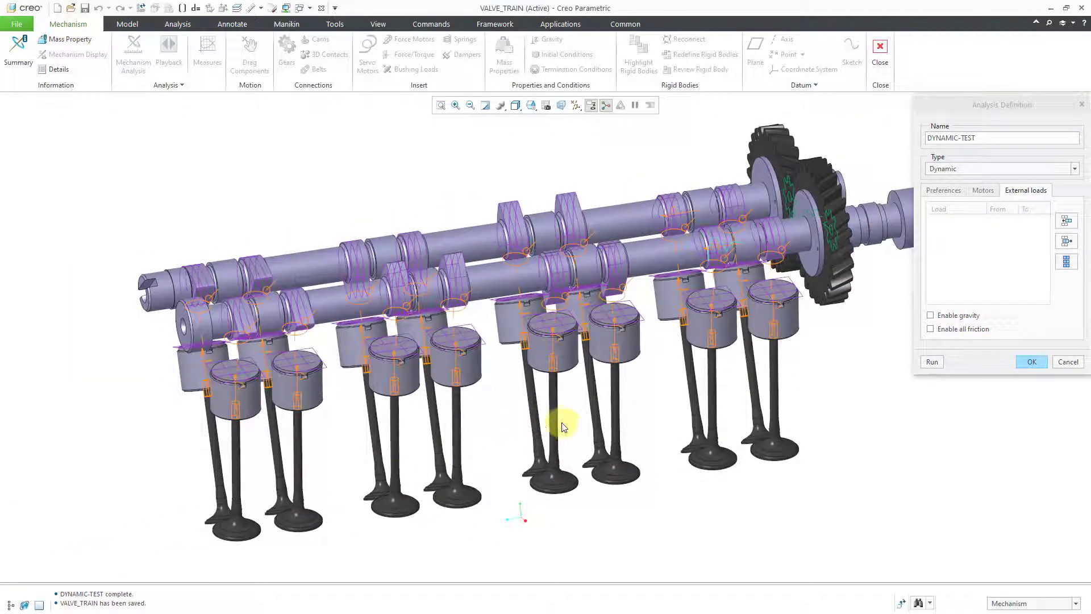
pyautogui.keyDown('shift'); pyautogui.moveTo(562, 427); pyautogui.dragTo(502, 421, button='middle'); pyautogui.keyUp('shift')
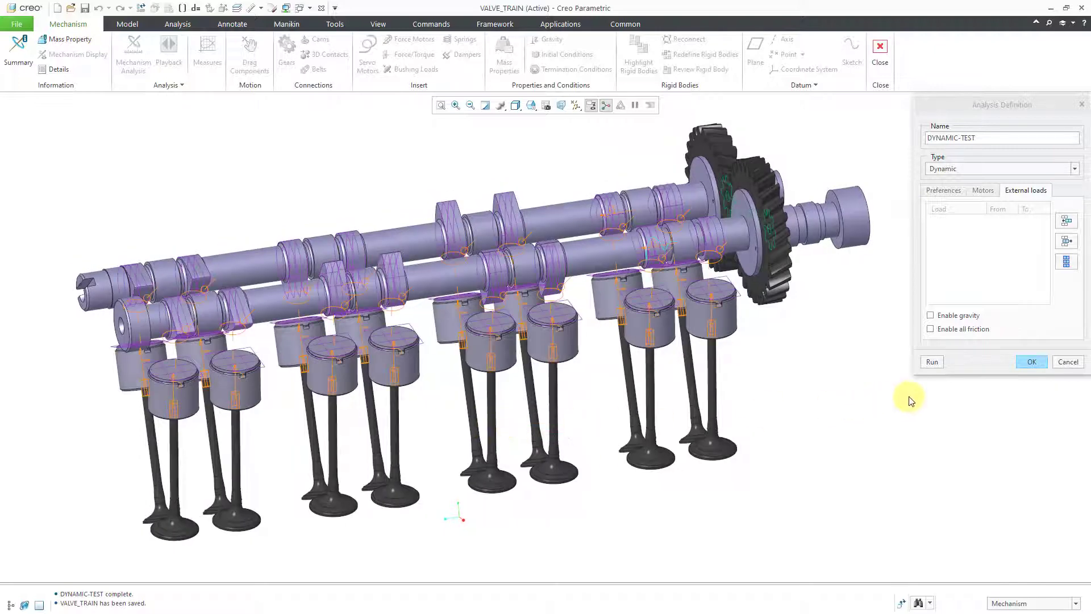
pyautogui.click(932, 362)
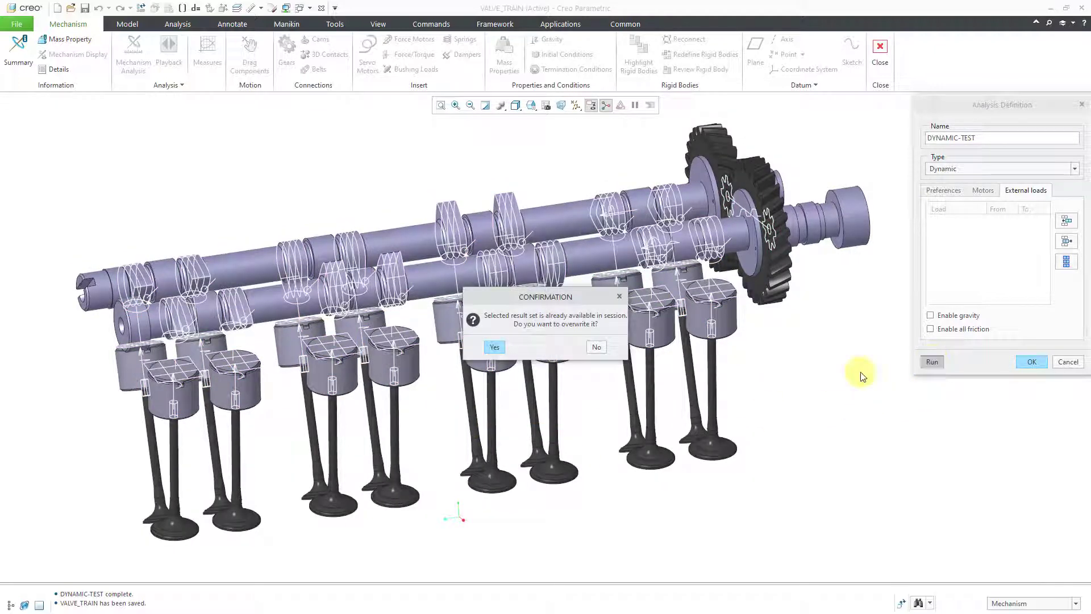
pyautogui.click(496, 348)
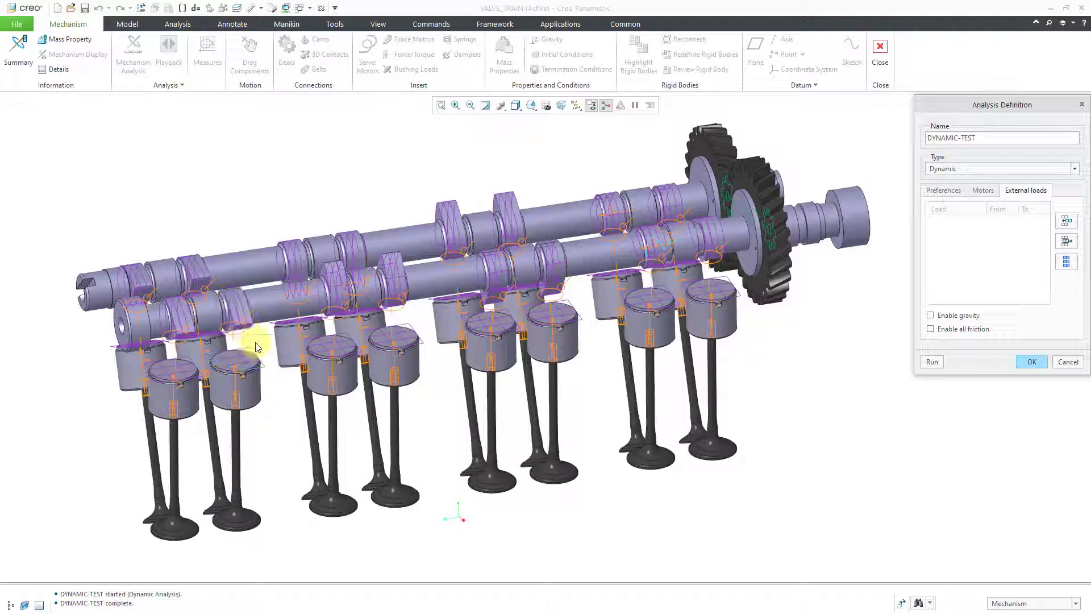
pyautogui.scroll(3, 264, 415)
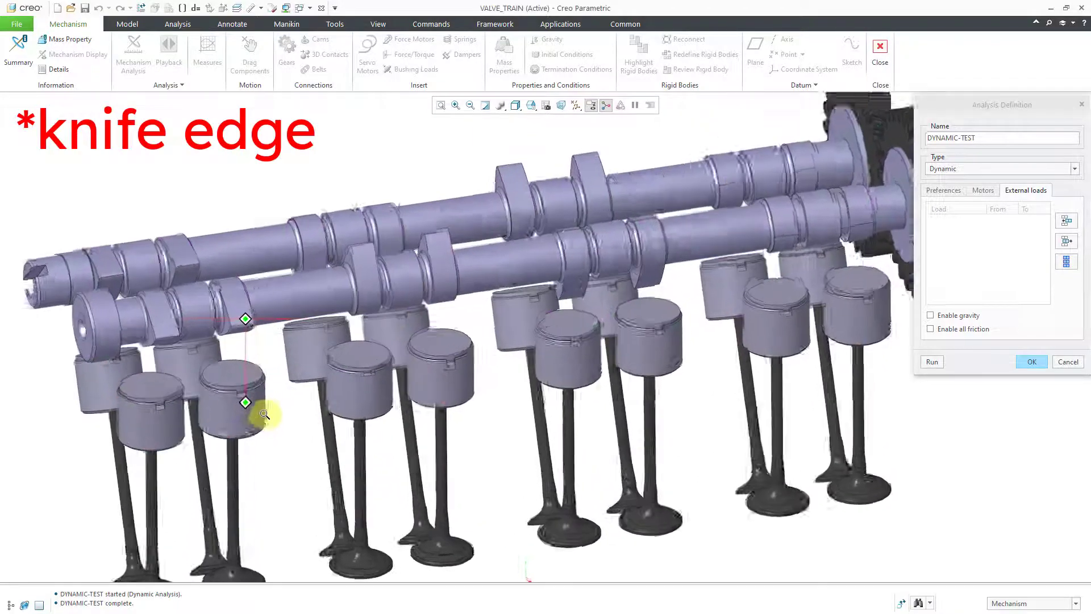
pyautogui.moveTo(264, 415)
pyautogui.keyDown('ctrl'); pyautogui.mouseDown(button='middle')
pyautogui.moveTo(275, 470)
pyautogui.moveTo(286, 388)
pyautogui.mouseUp(button='middle'); pyautogui.keyUp('ctrl')
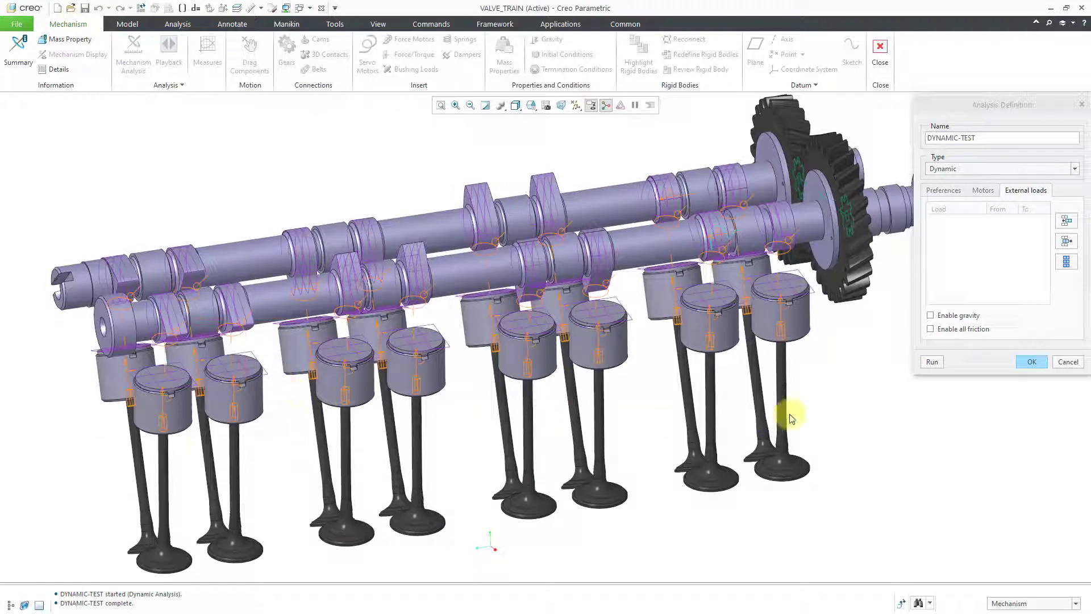